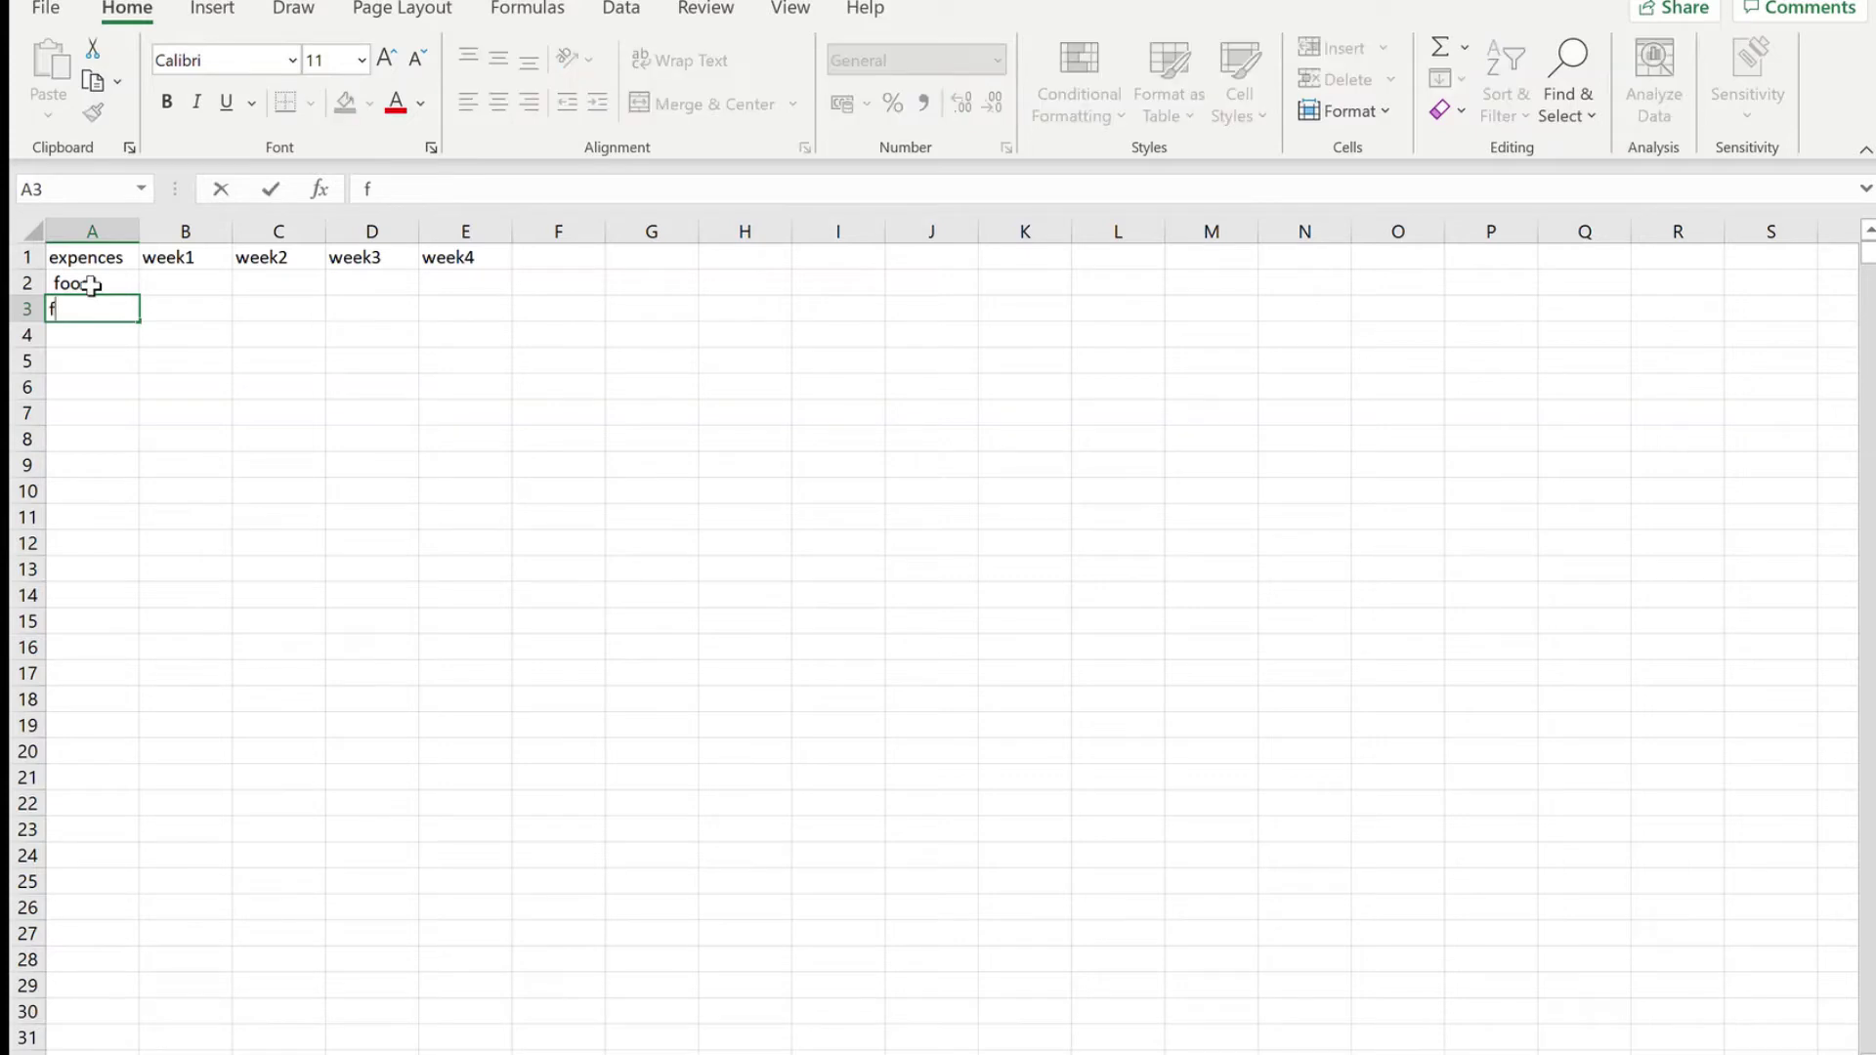
- Enter the expense labels flate rate, sport, clothes and water in cells A3 to A6
{"action": "type", "text": "rate"}
{"action": "key", "text": "Return"}
{"action": "type", "text": "sport"}
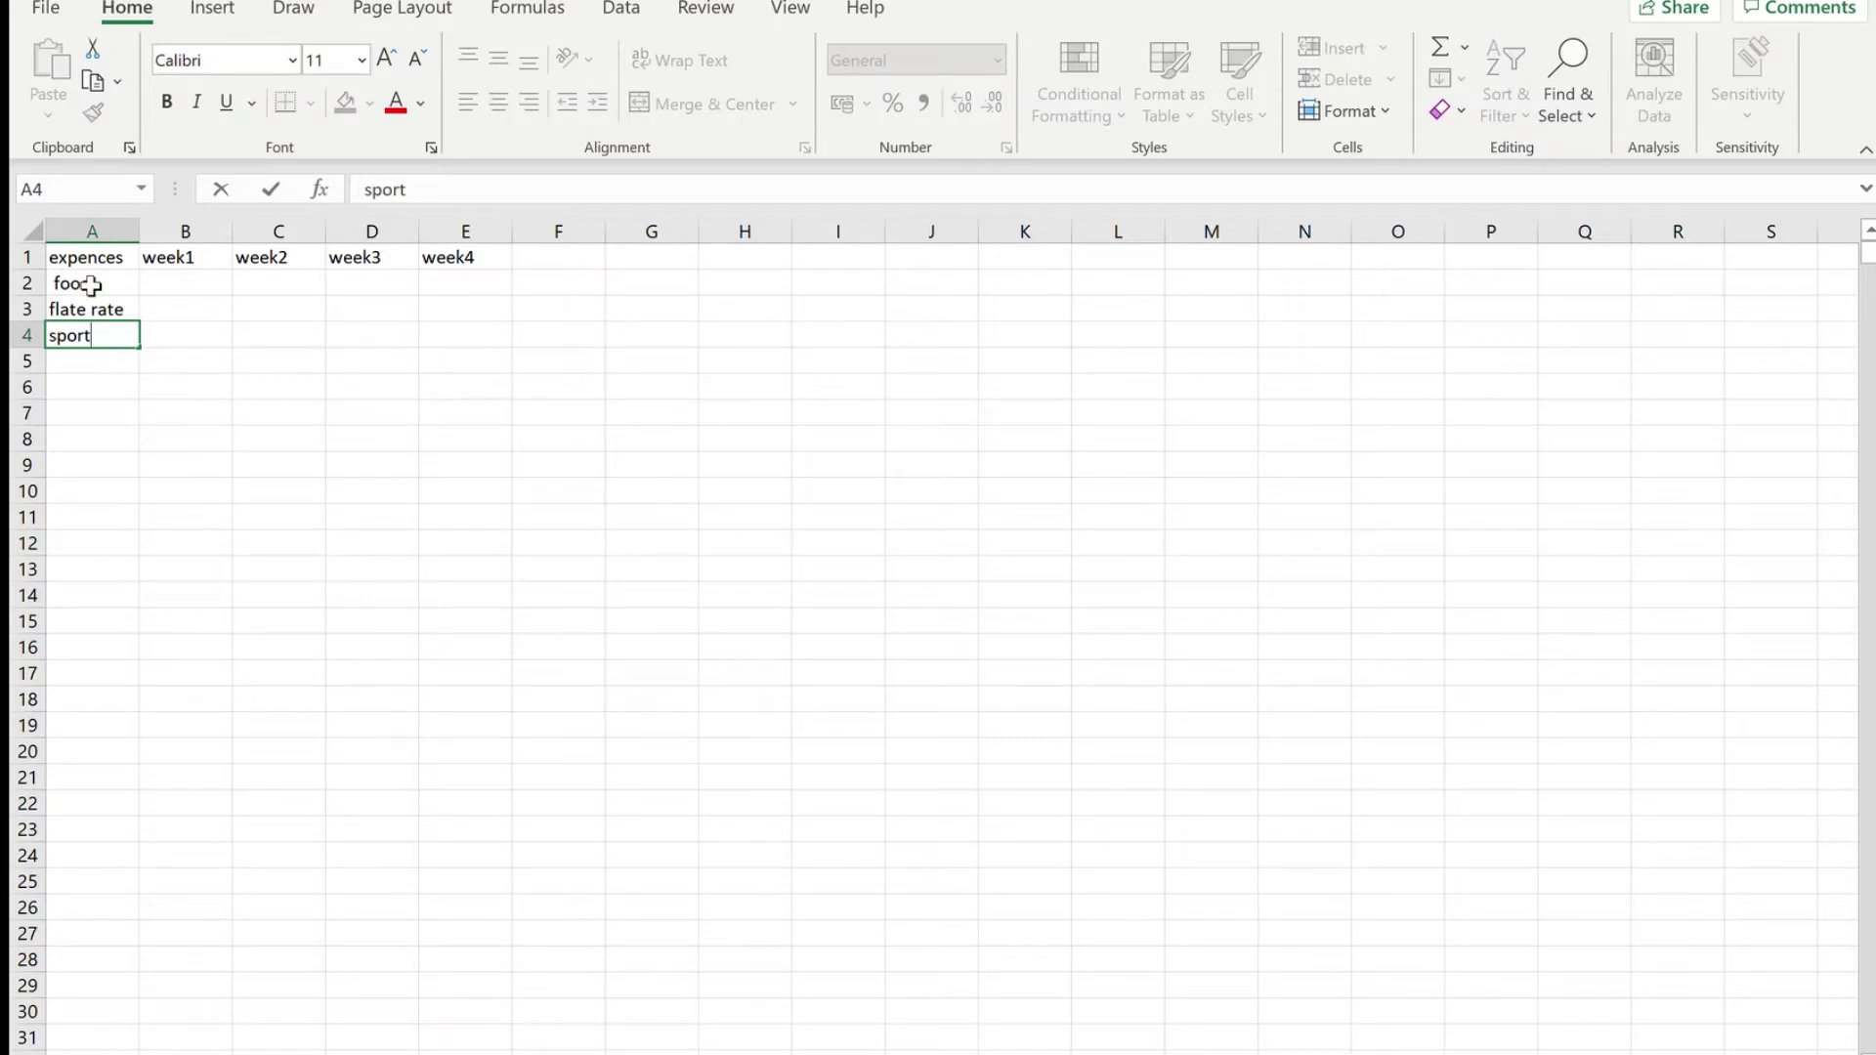
{"action": "key", "text": "Return"}
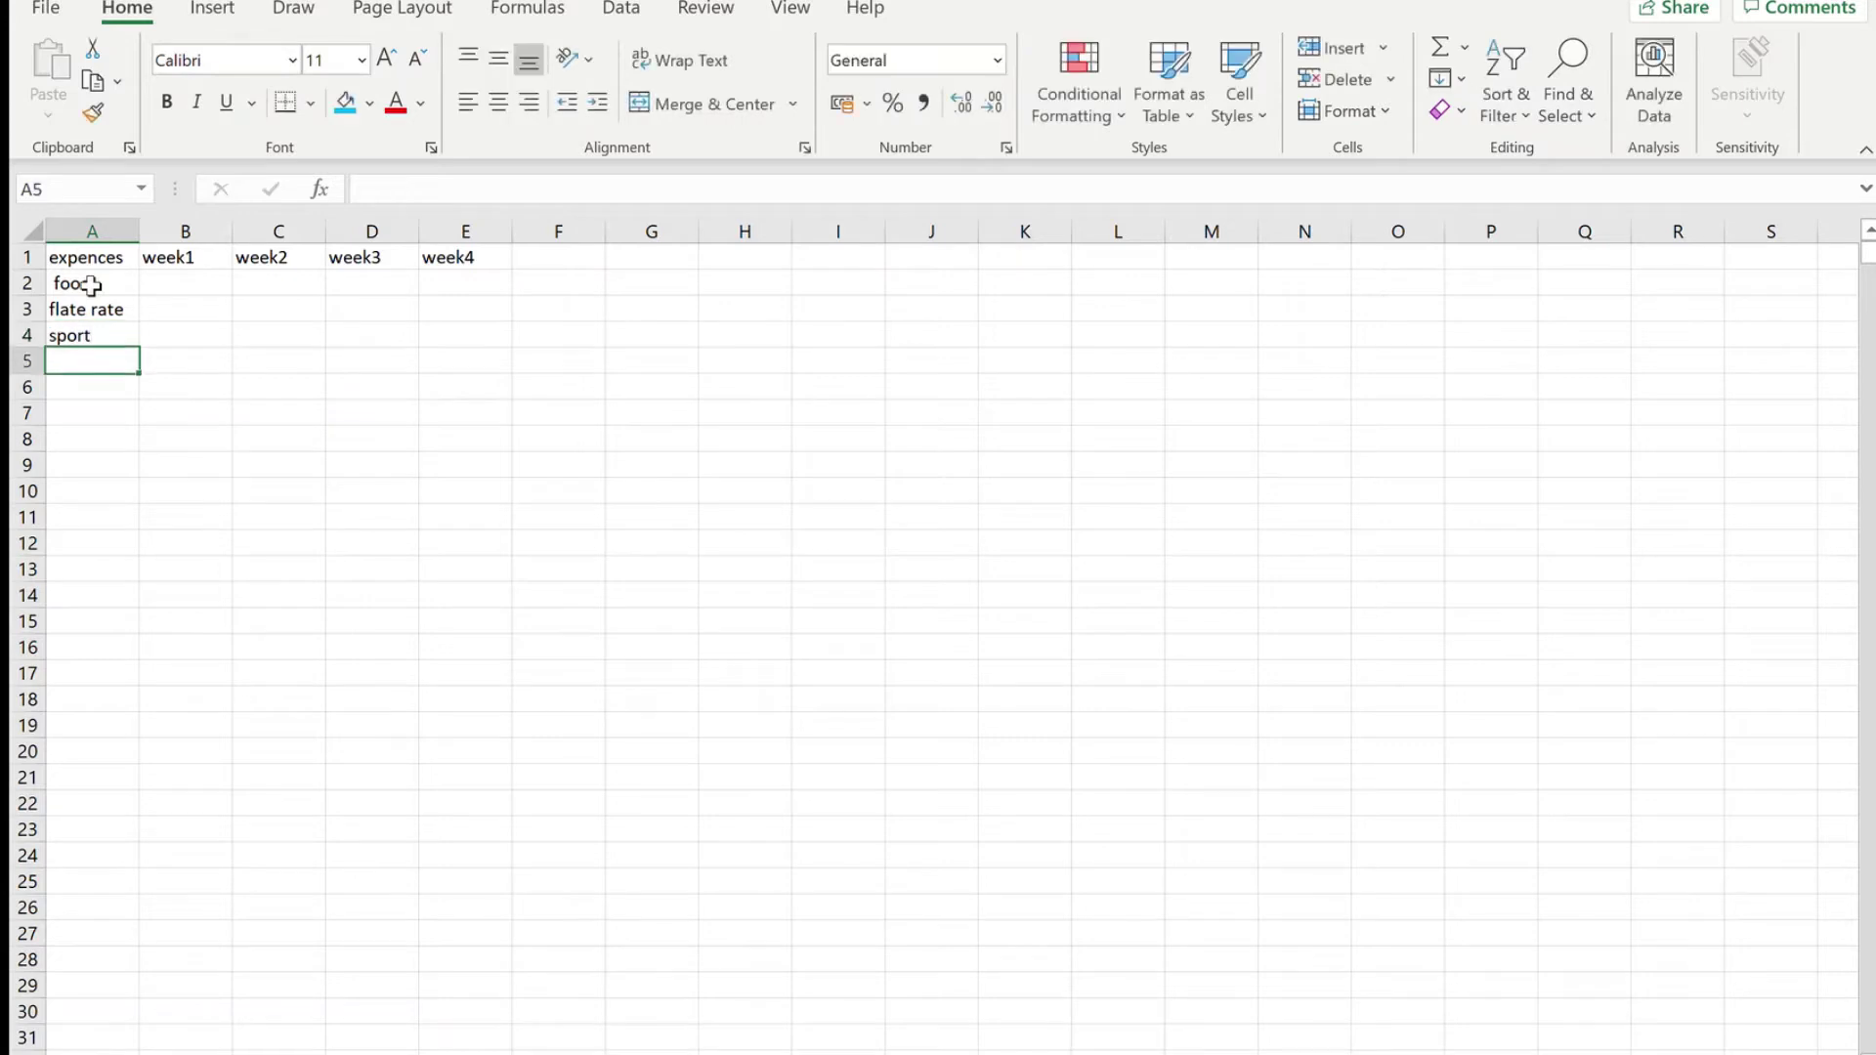
{"action": "type", "text": "clothes"}
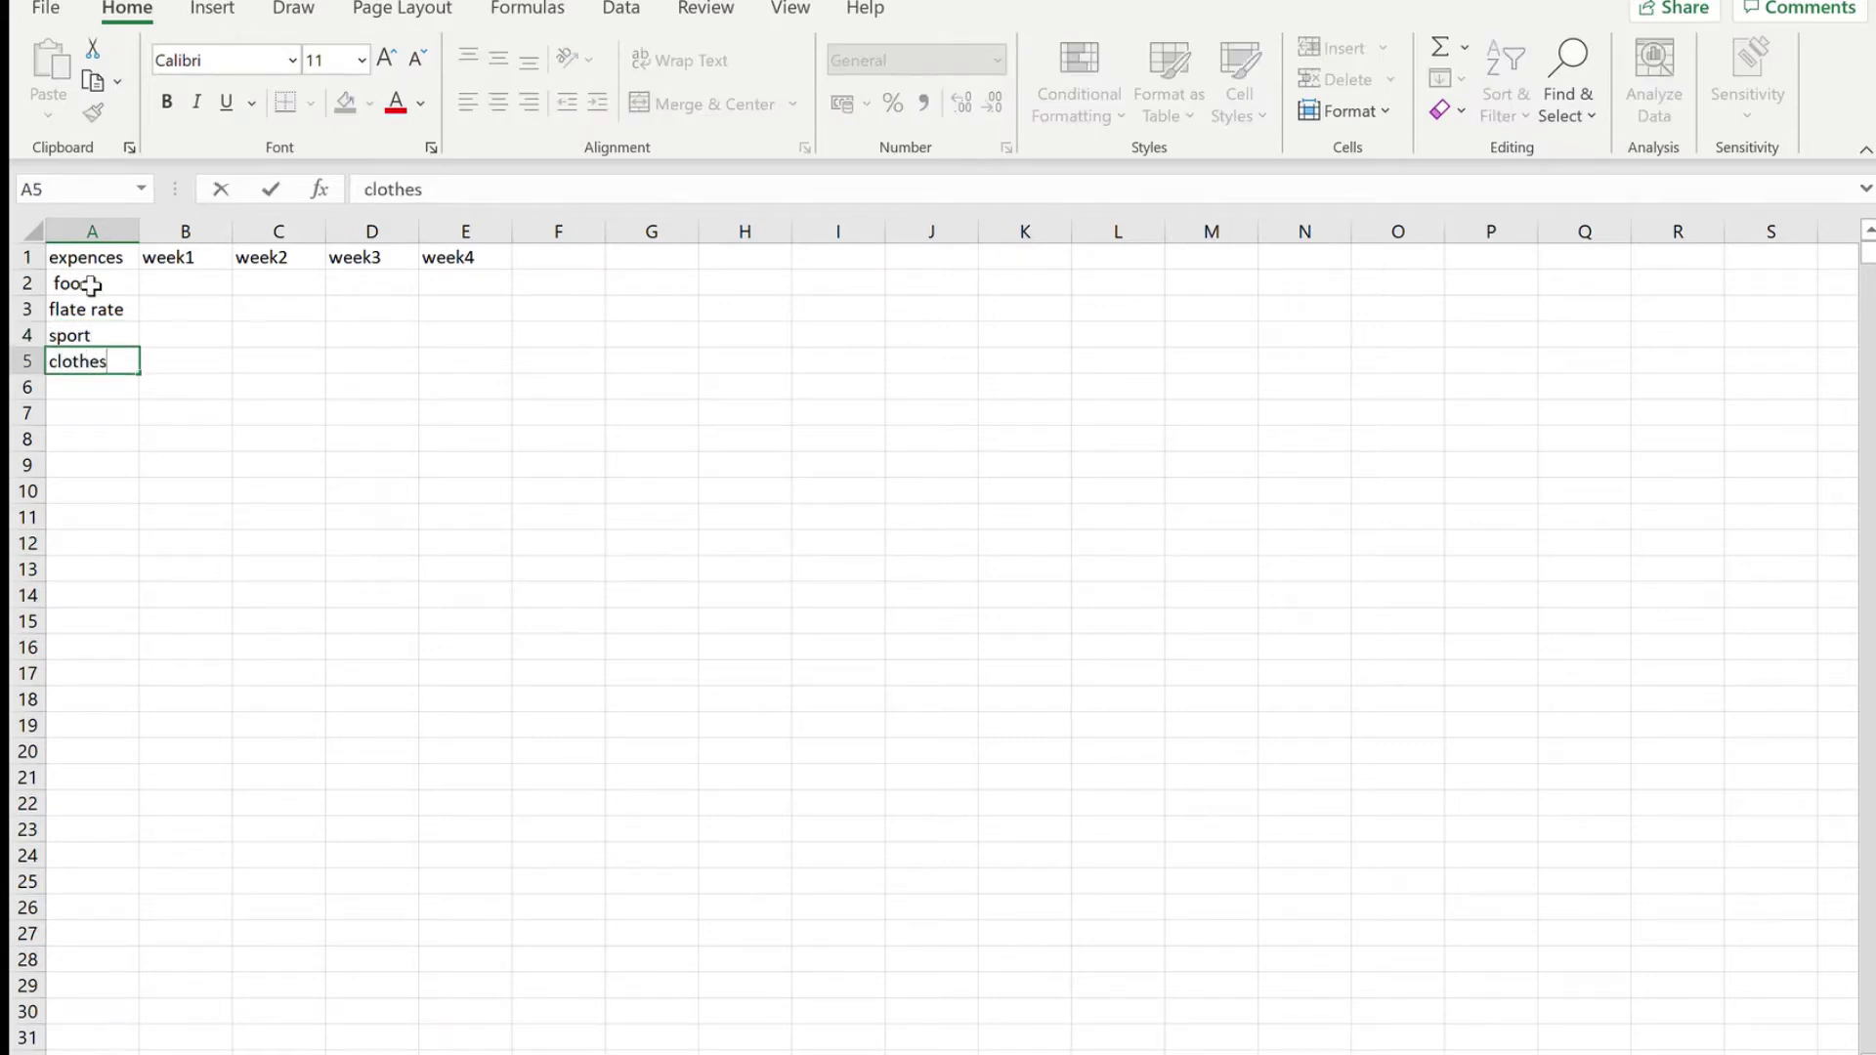
{"action": "key", "text": "Return"}
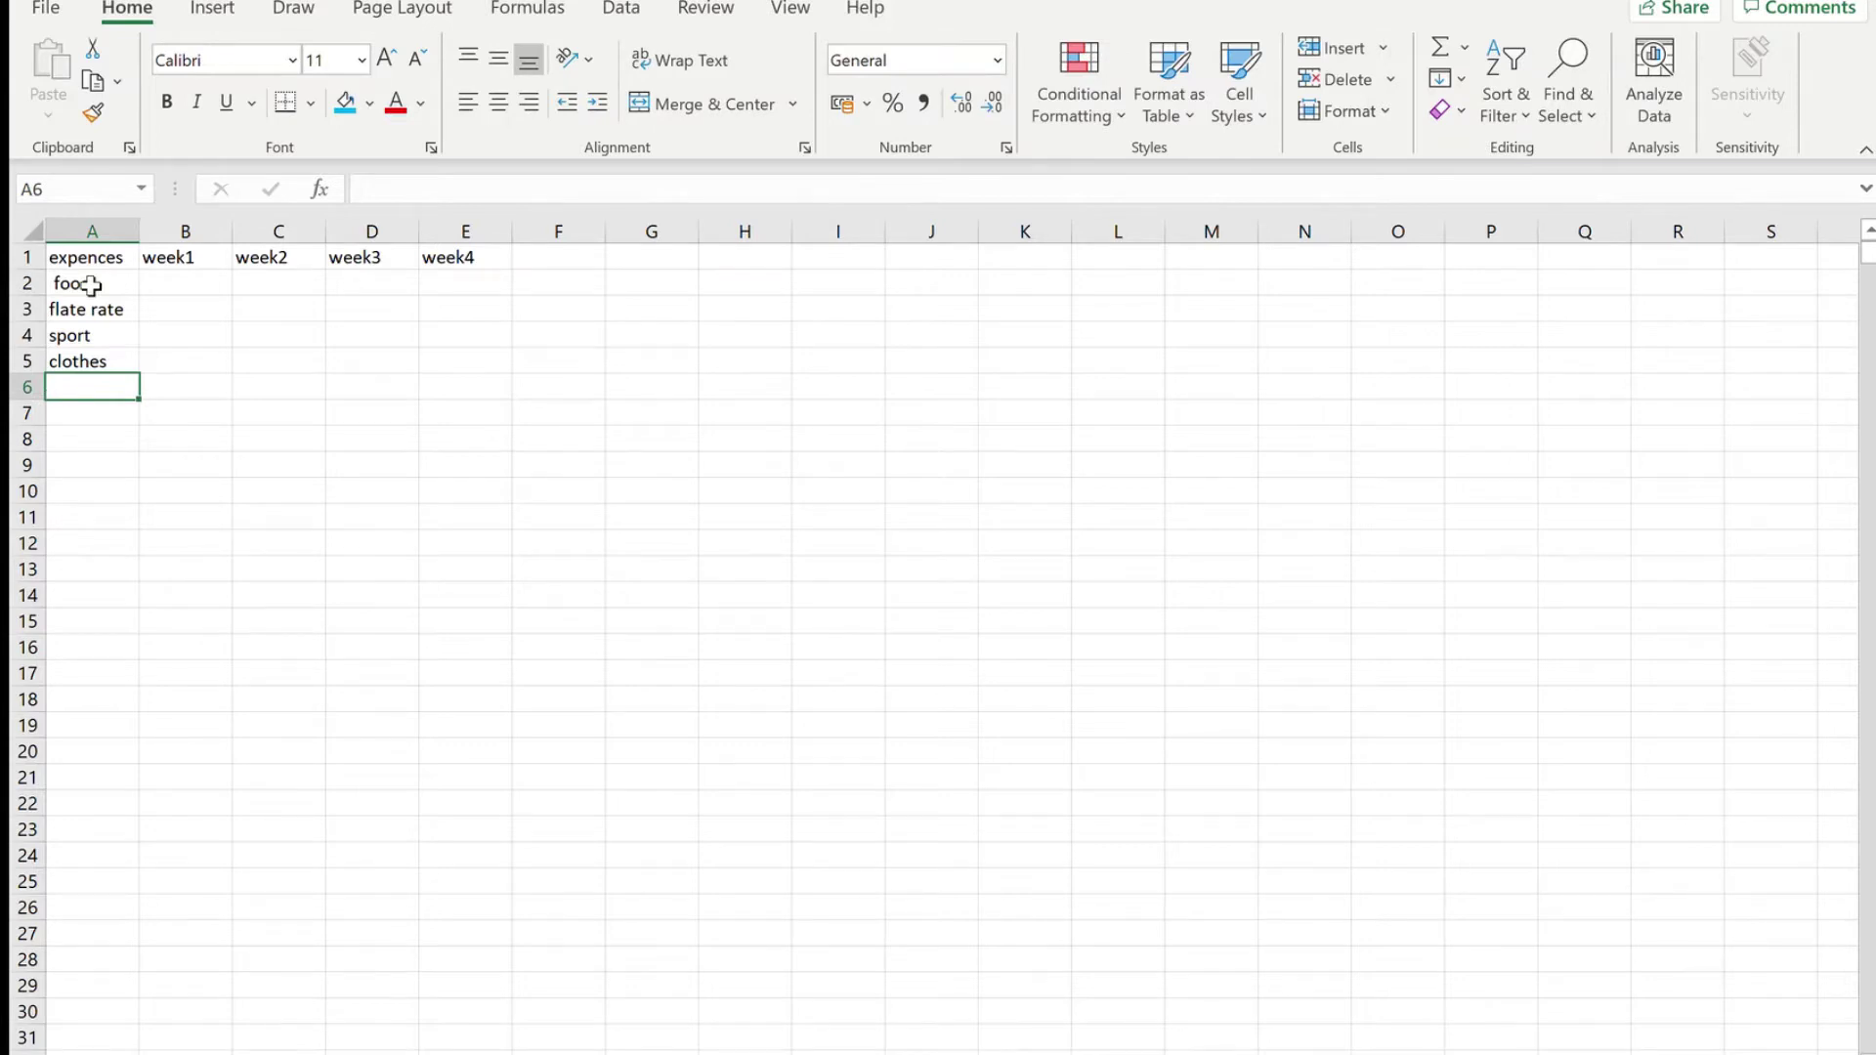
{"action": "type", "text": "water"}
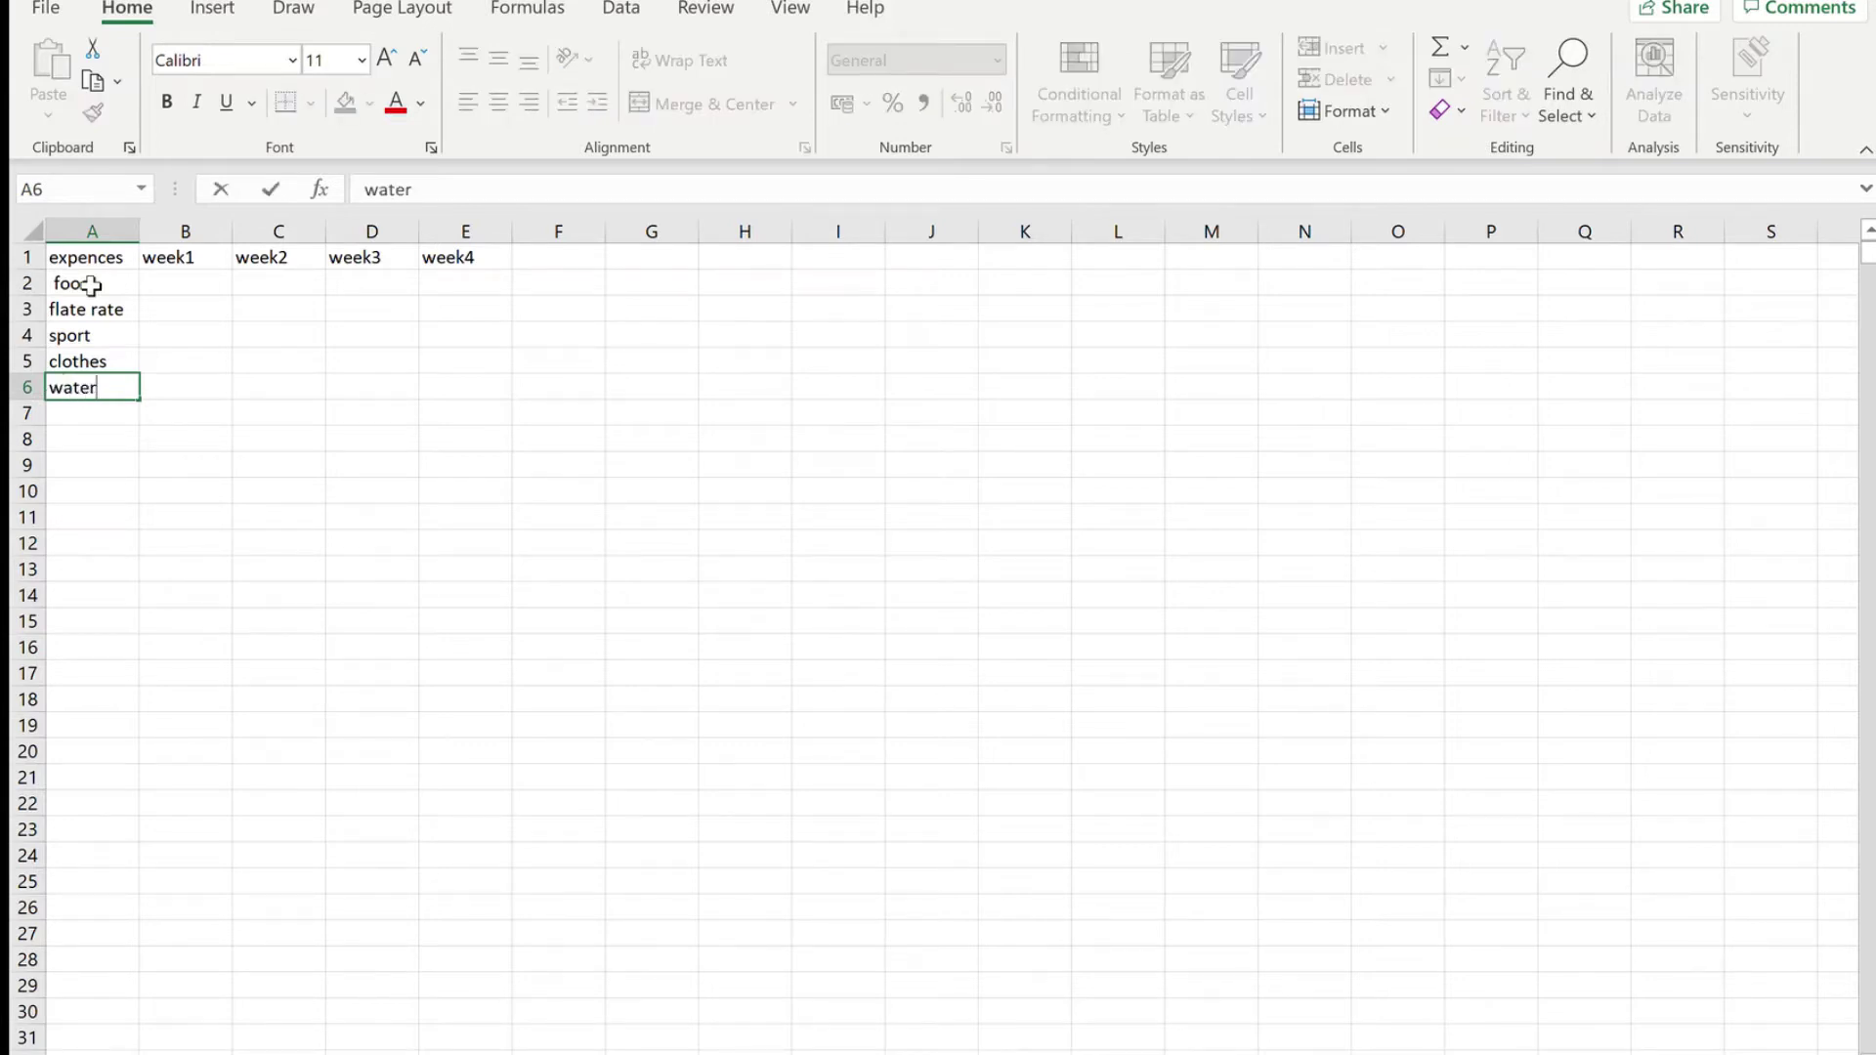
{"action": "key", "text": "Return"}
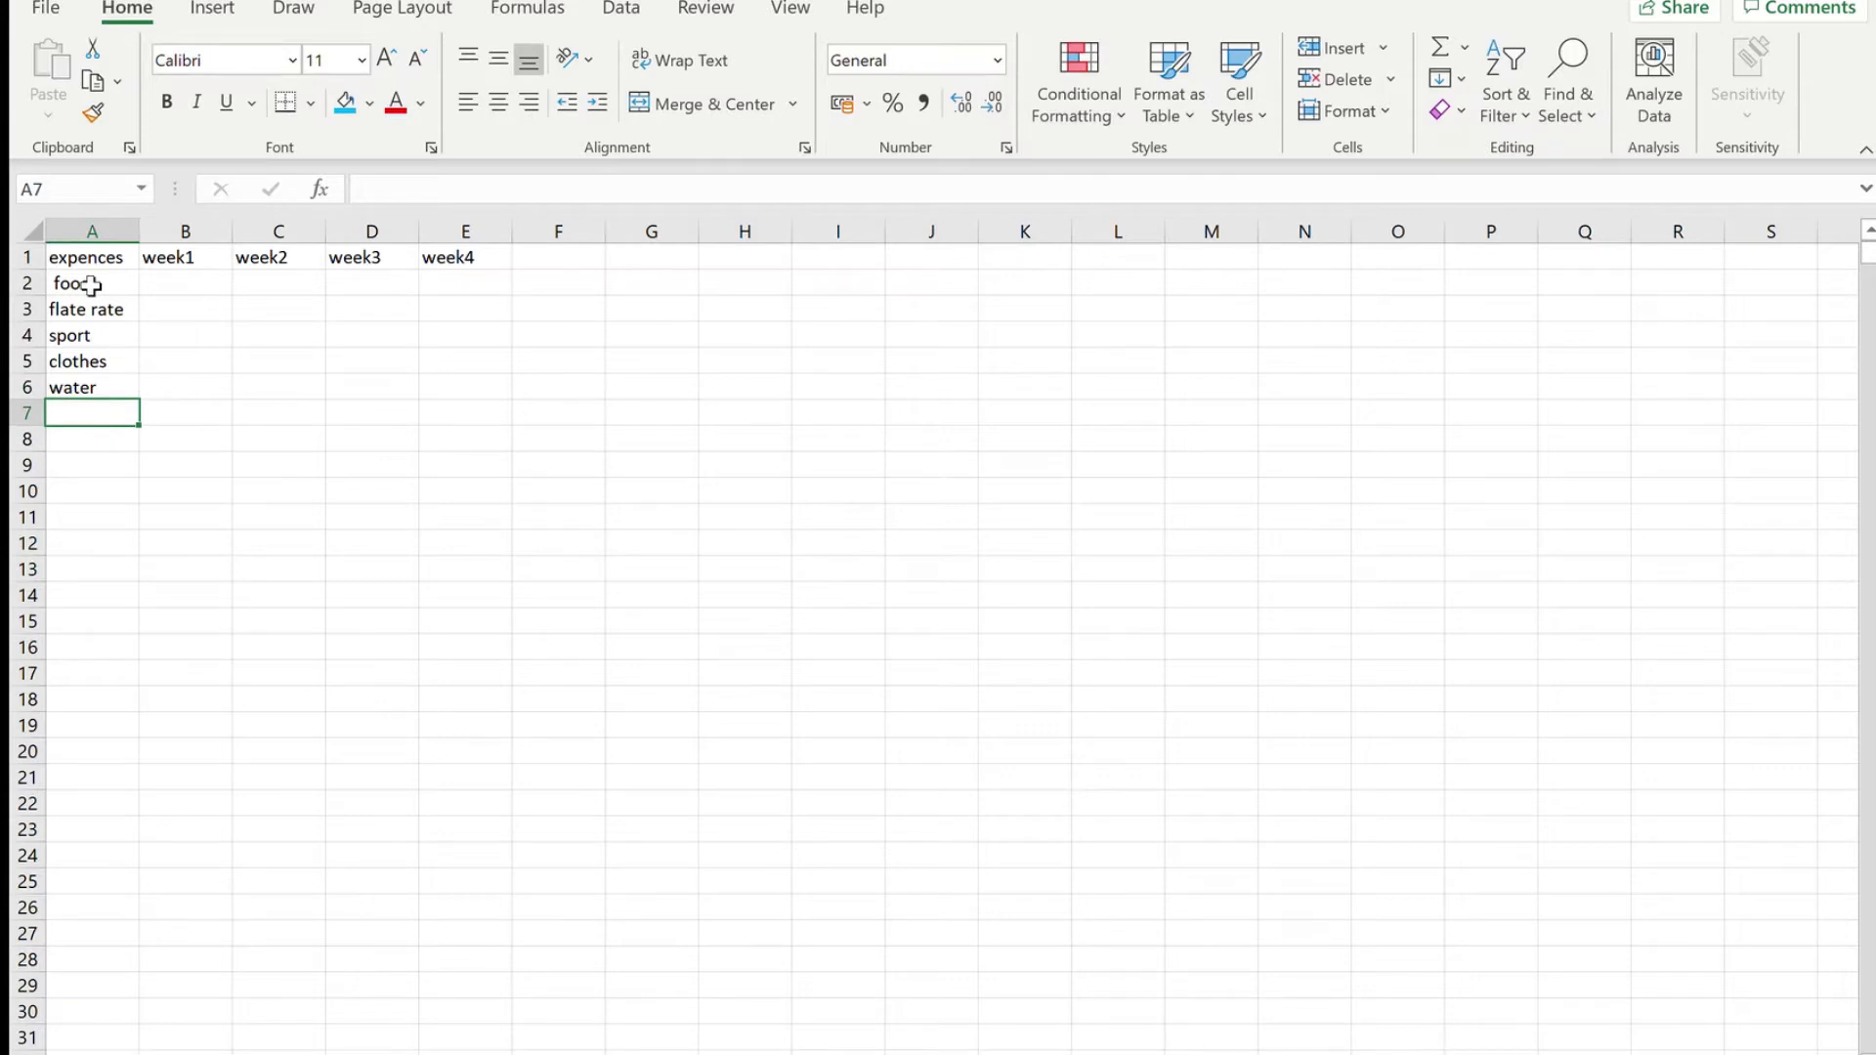
{"action": "type", "text": "ec"}
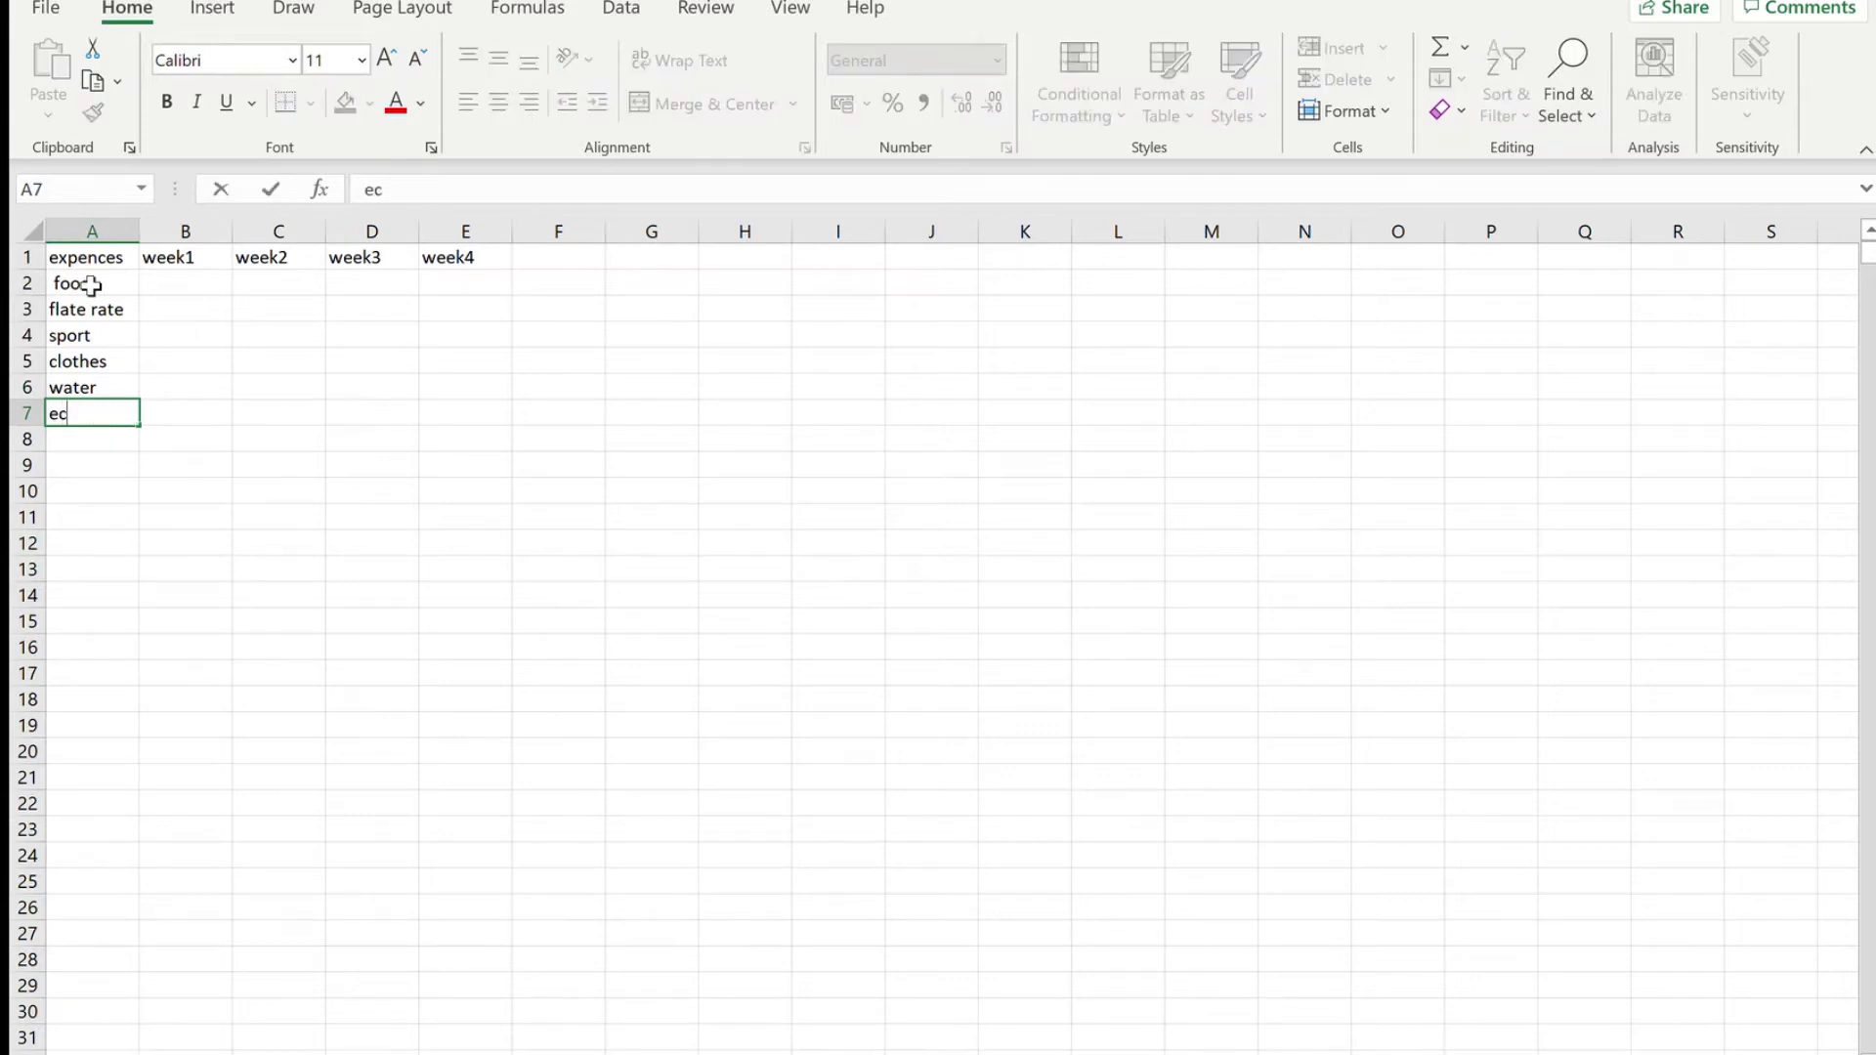
{"action": "key", "text": "BackSpace"}
{"action": "type", "text": "öc"}
{"action": "key", "text": "Return"}
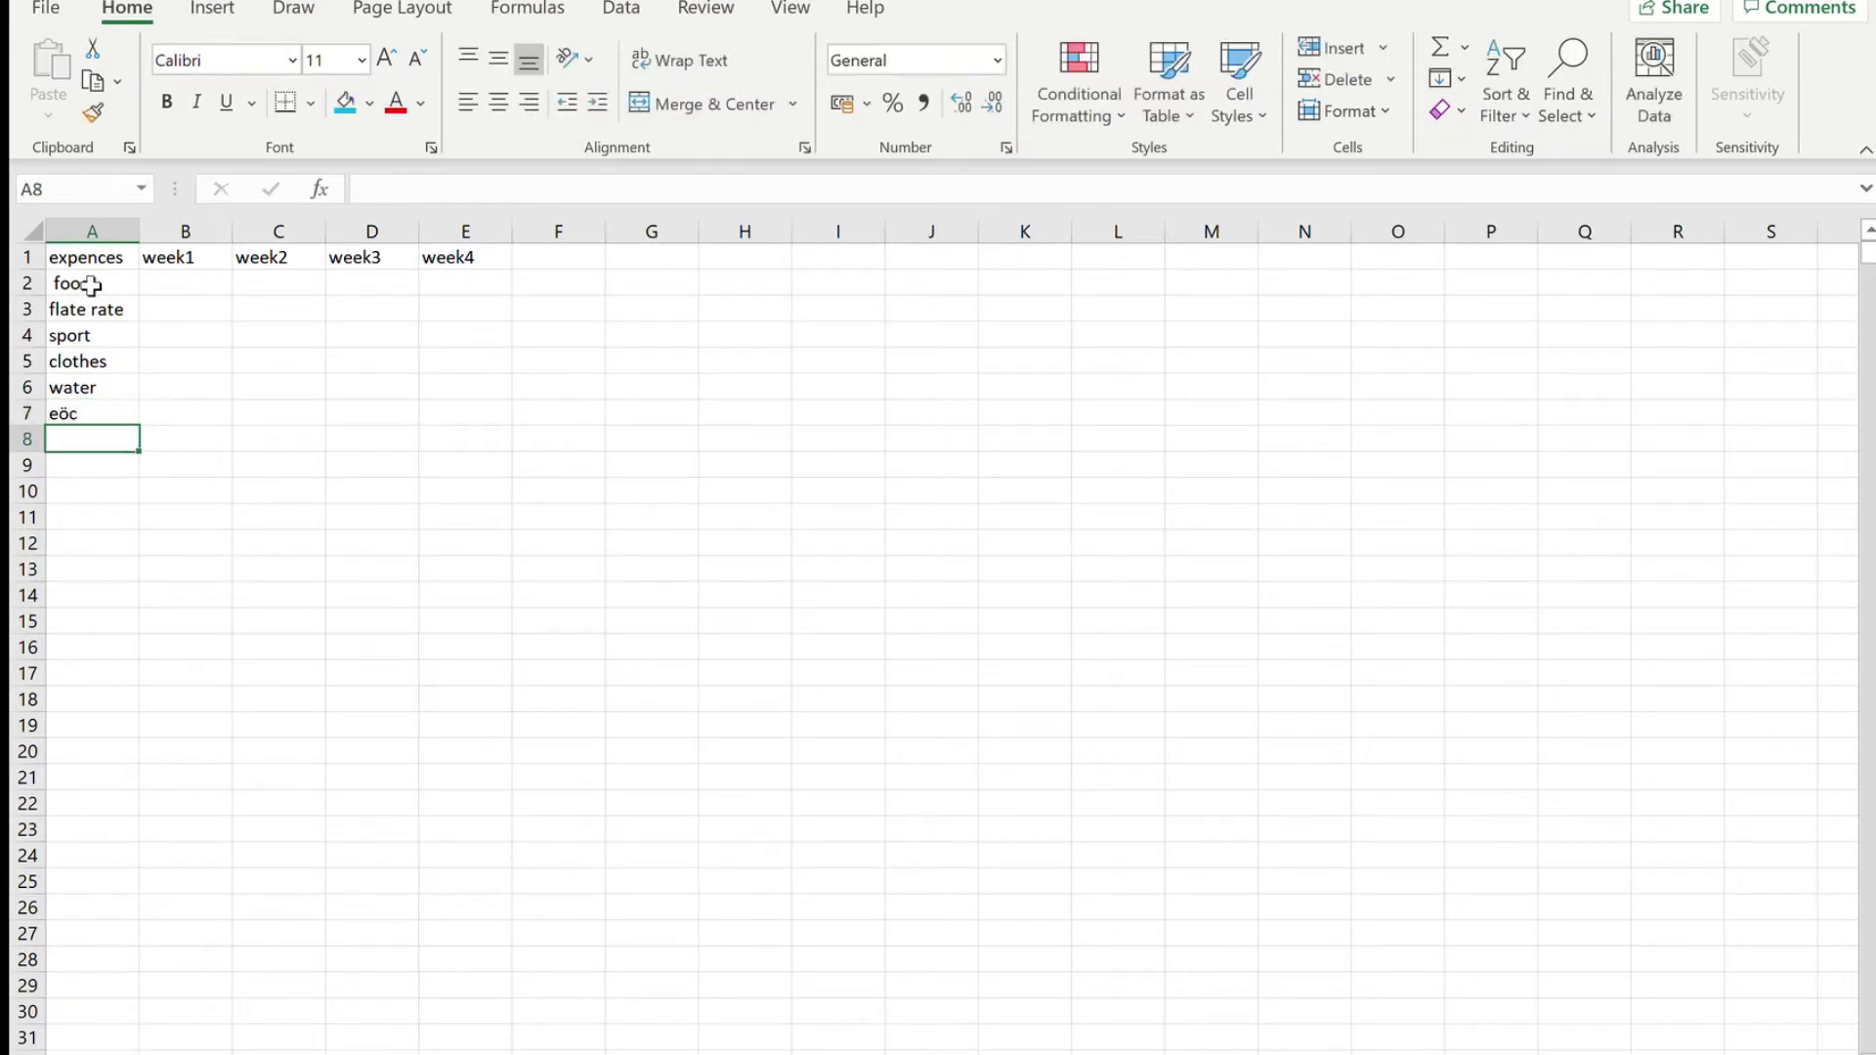
{"action": "key", "text": "Up"}
{"action": "key", "text": "Delete"}
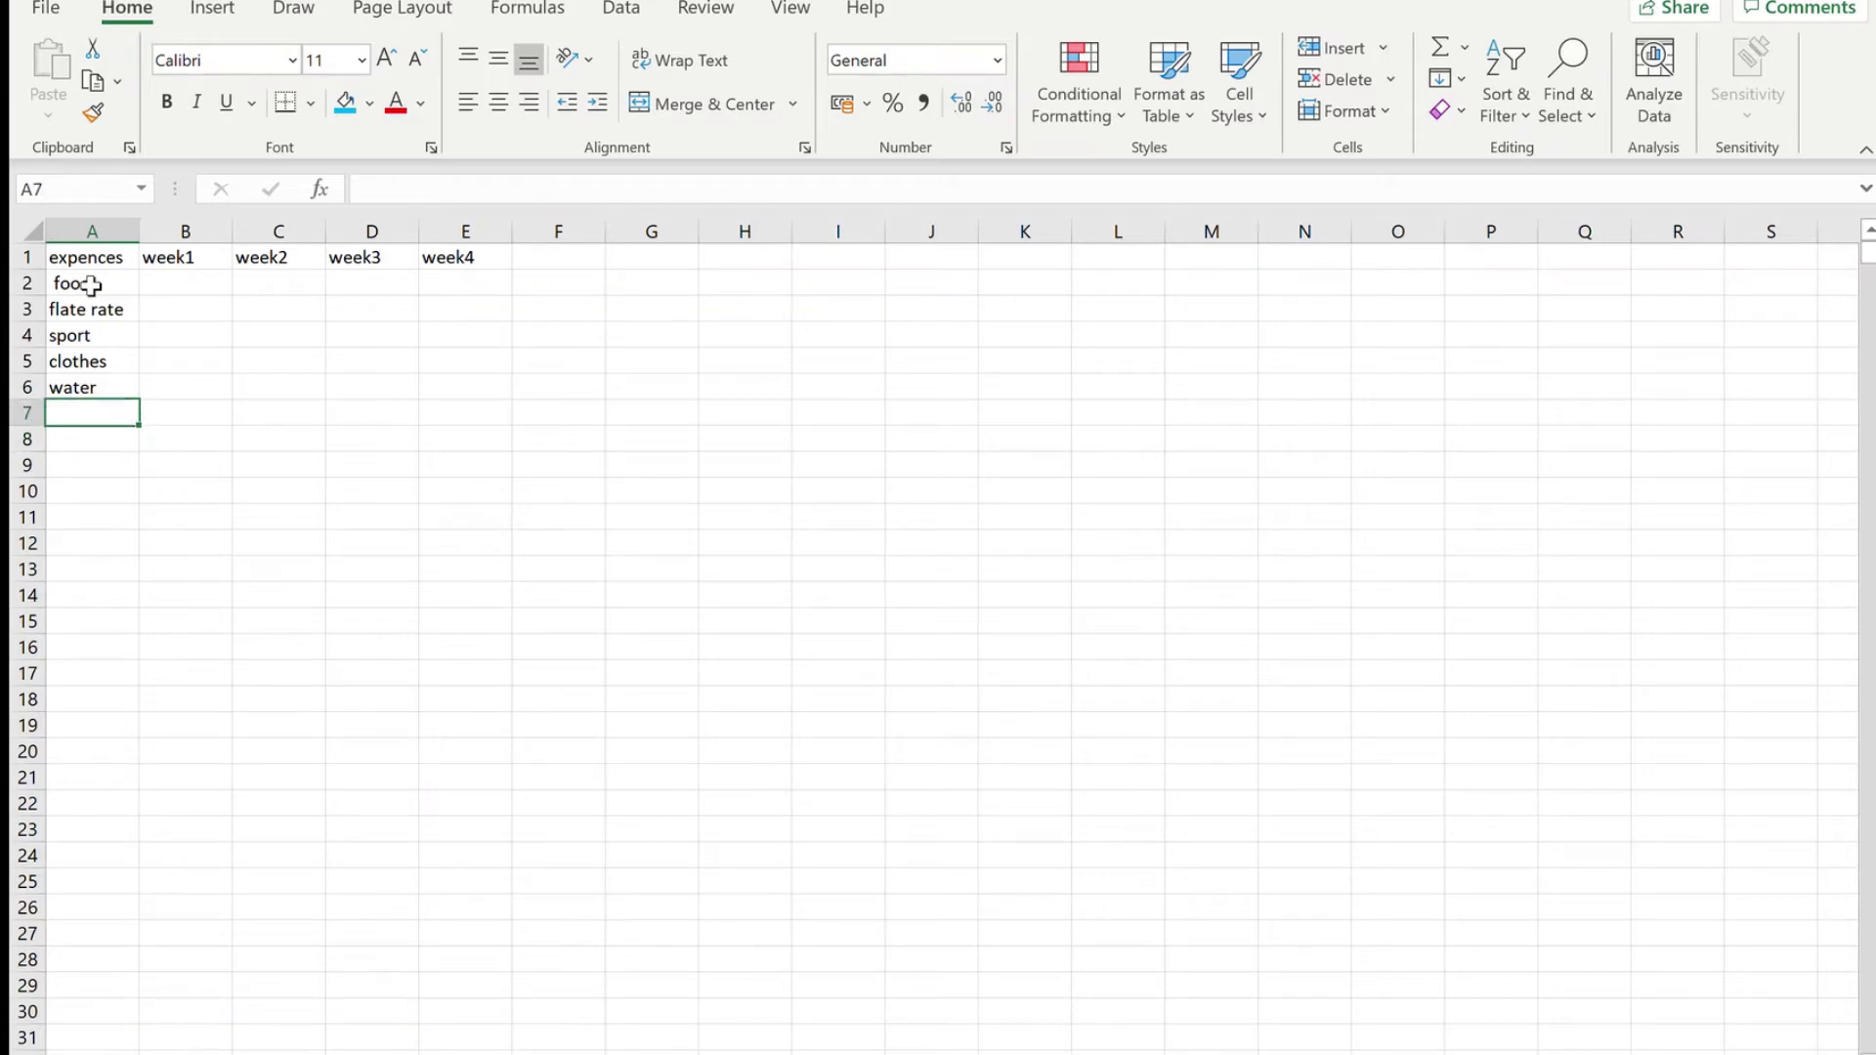
- Enter the expense labels elc, tel, tv and friends in cells A7 to A10
{"action": "type", "text": "elc"}
{"action": "key", "text": "Return"}
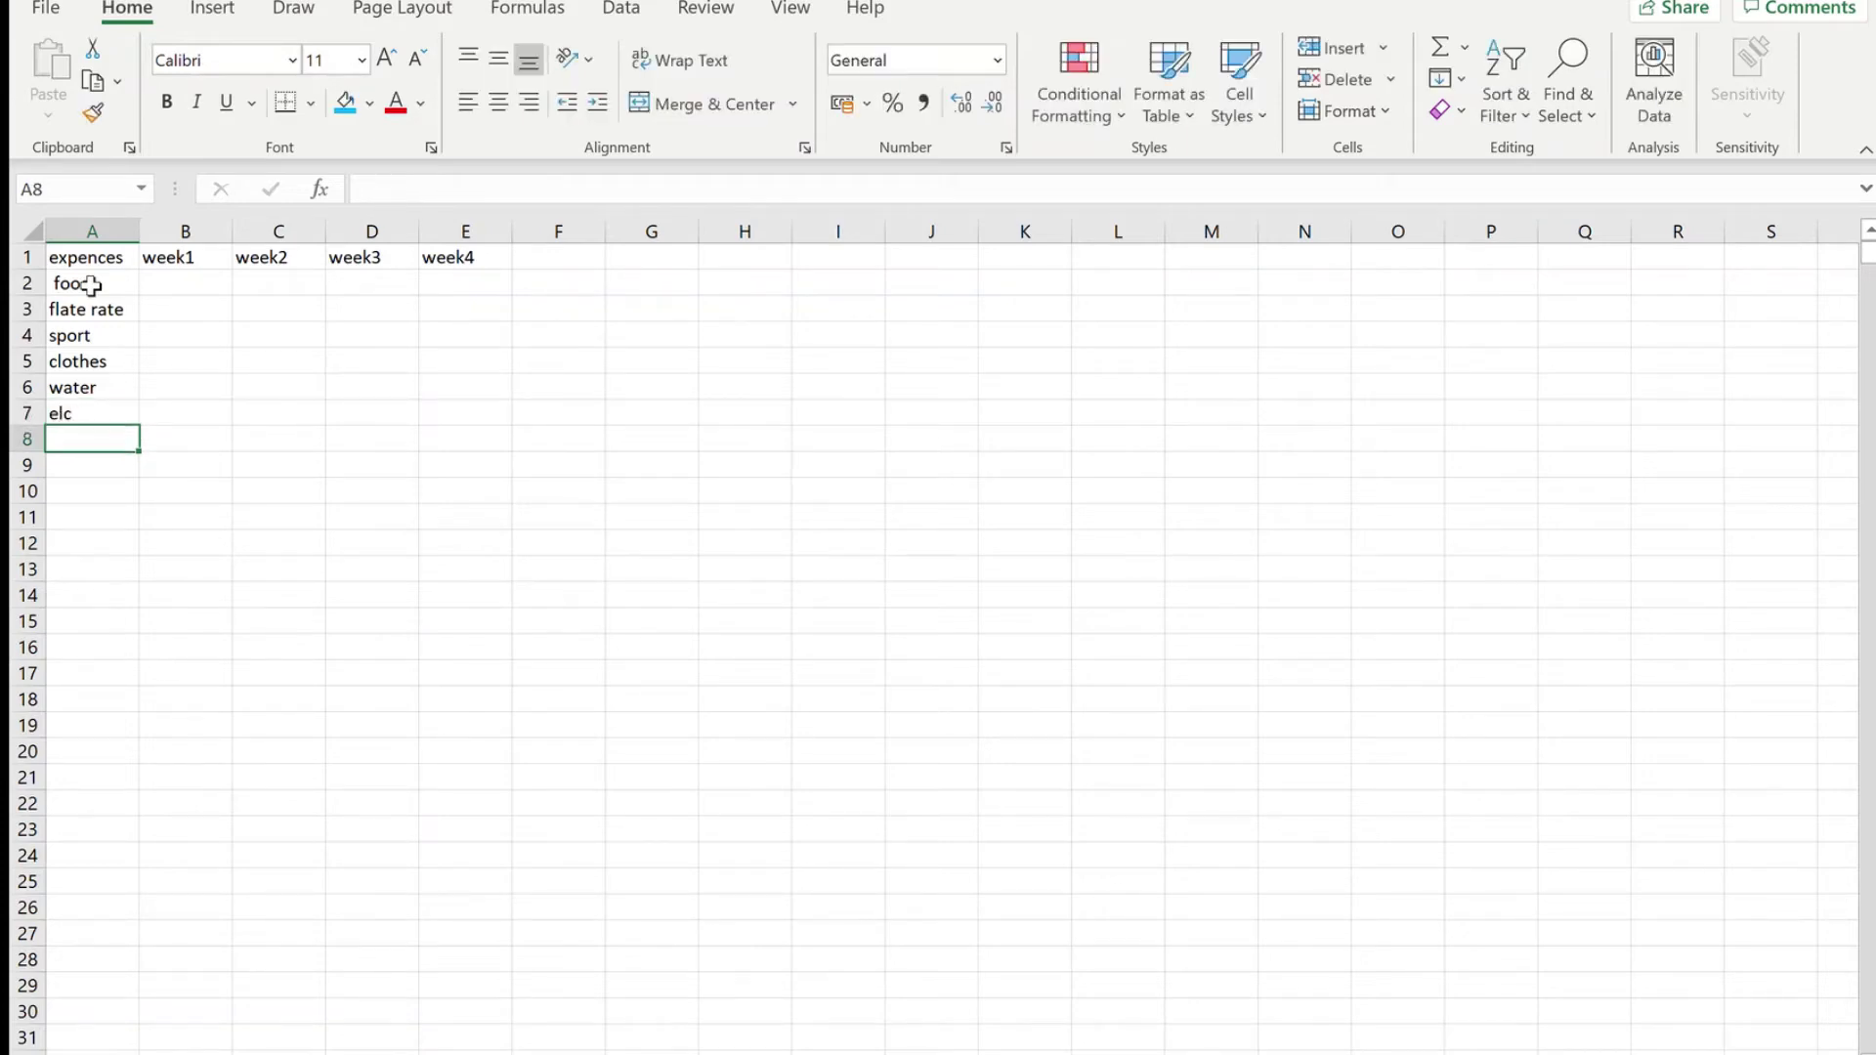
{"action": "type", "text": "tel"}
{"action": "key", "text": "Return"}
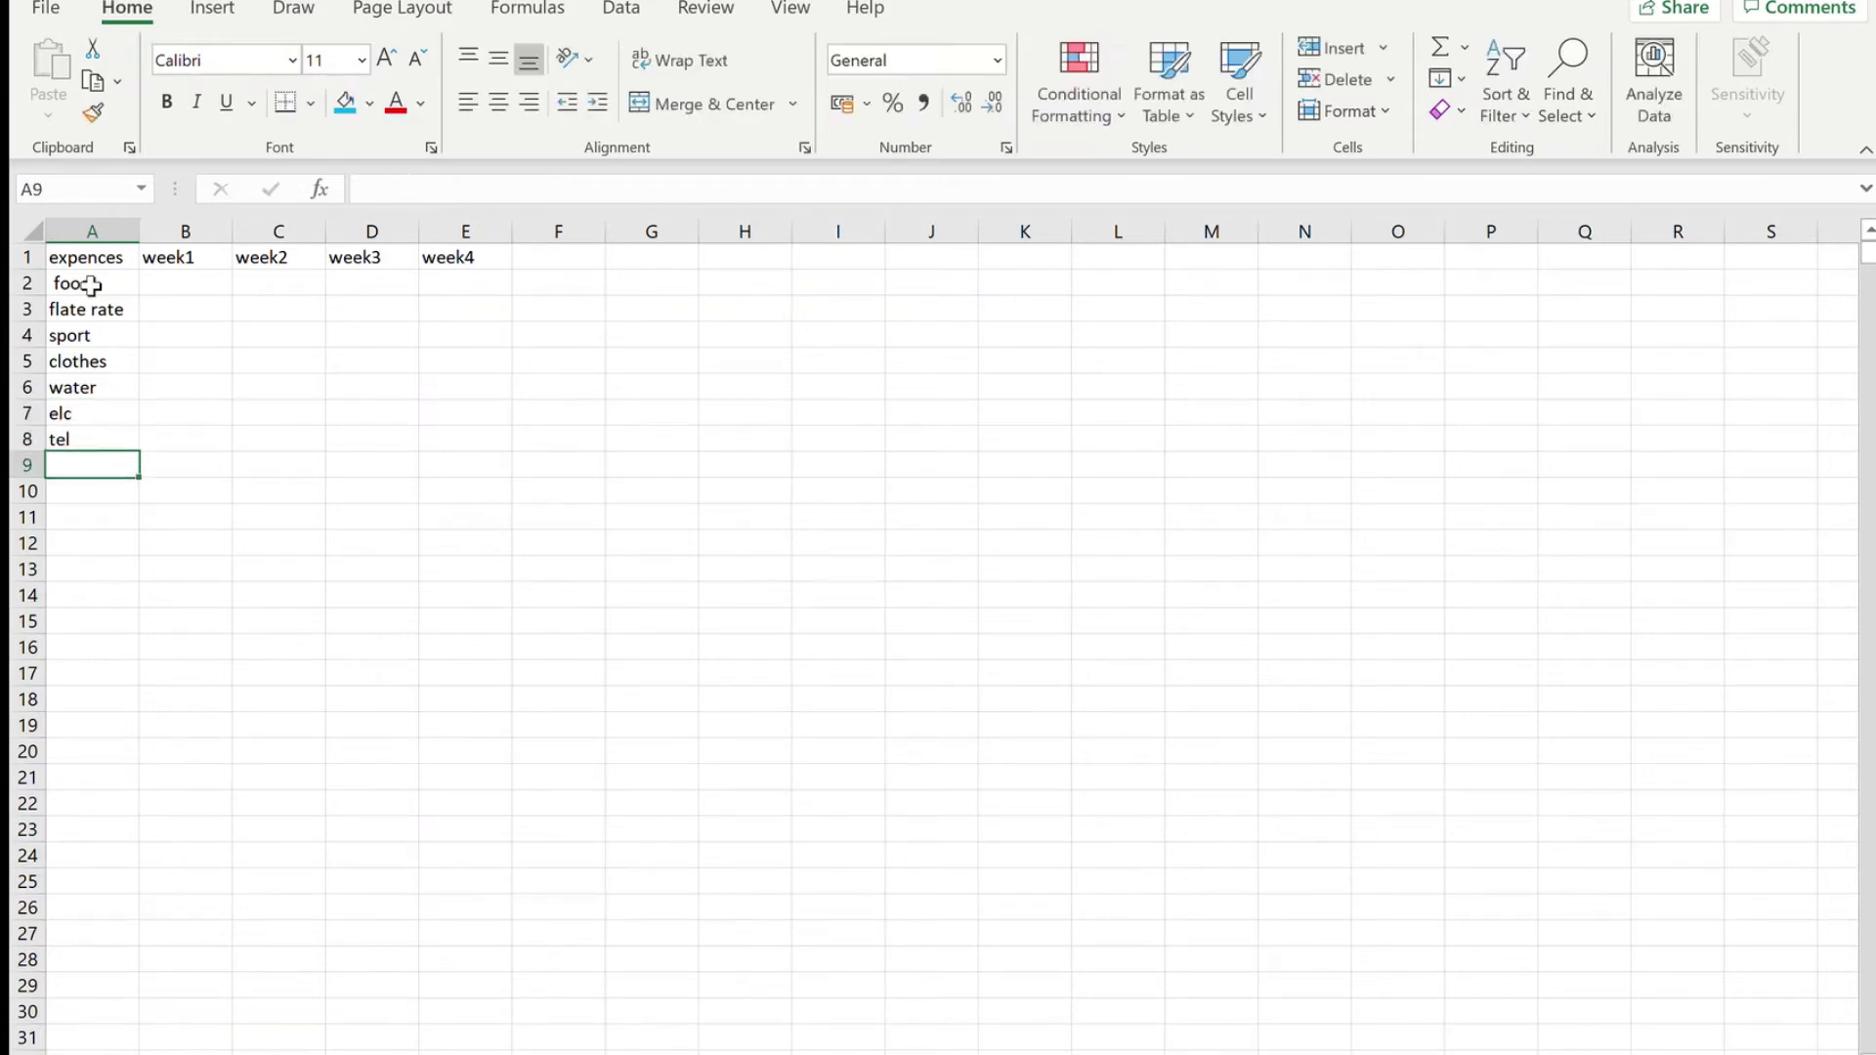
{"action": "type", "text": "tv"}
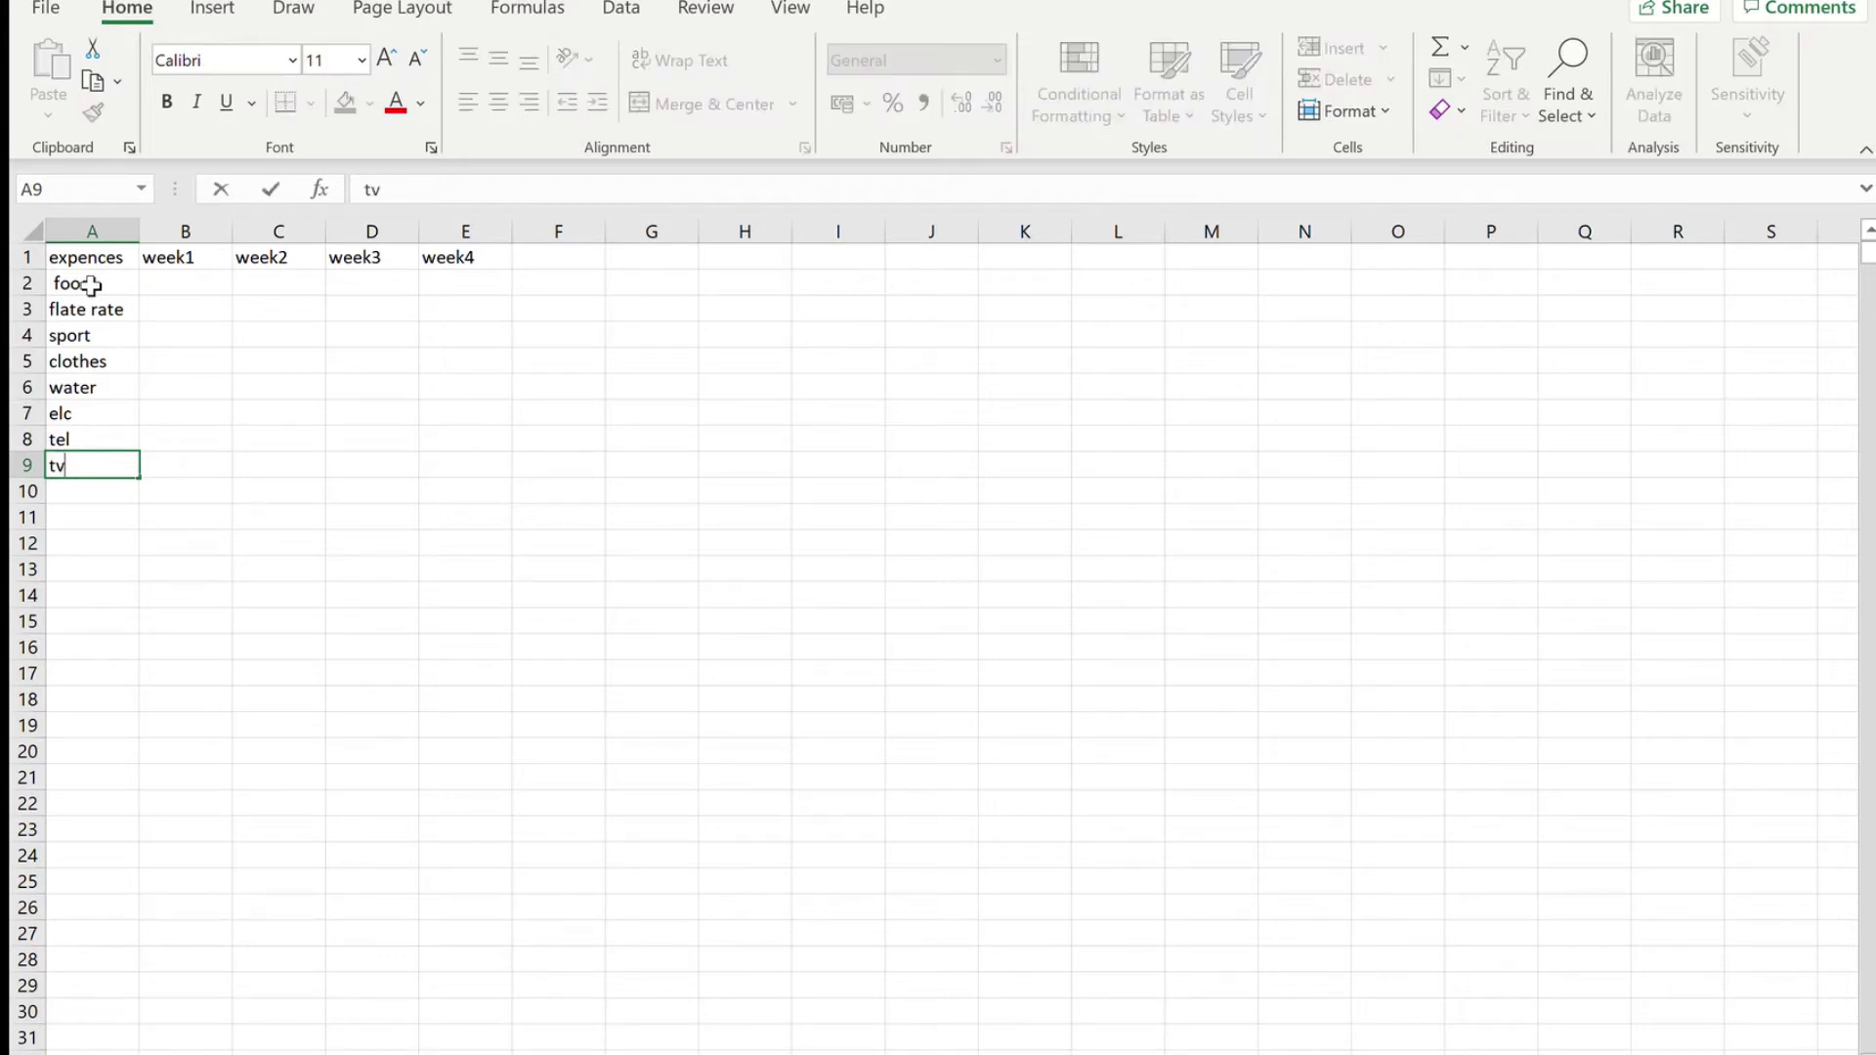
{"action": "key", "text": "Return"}
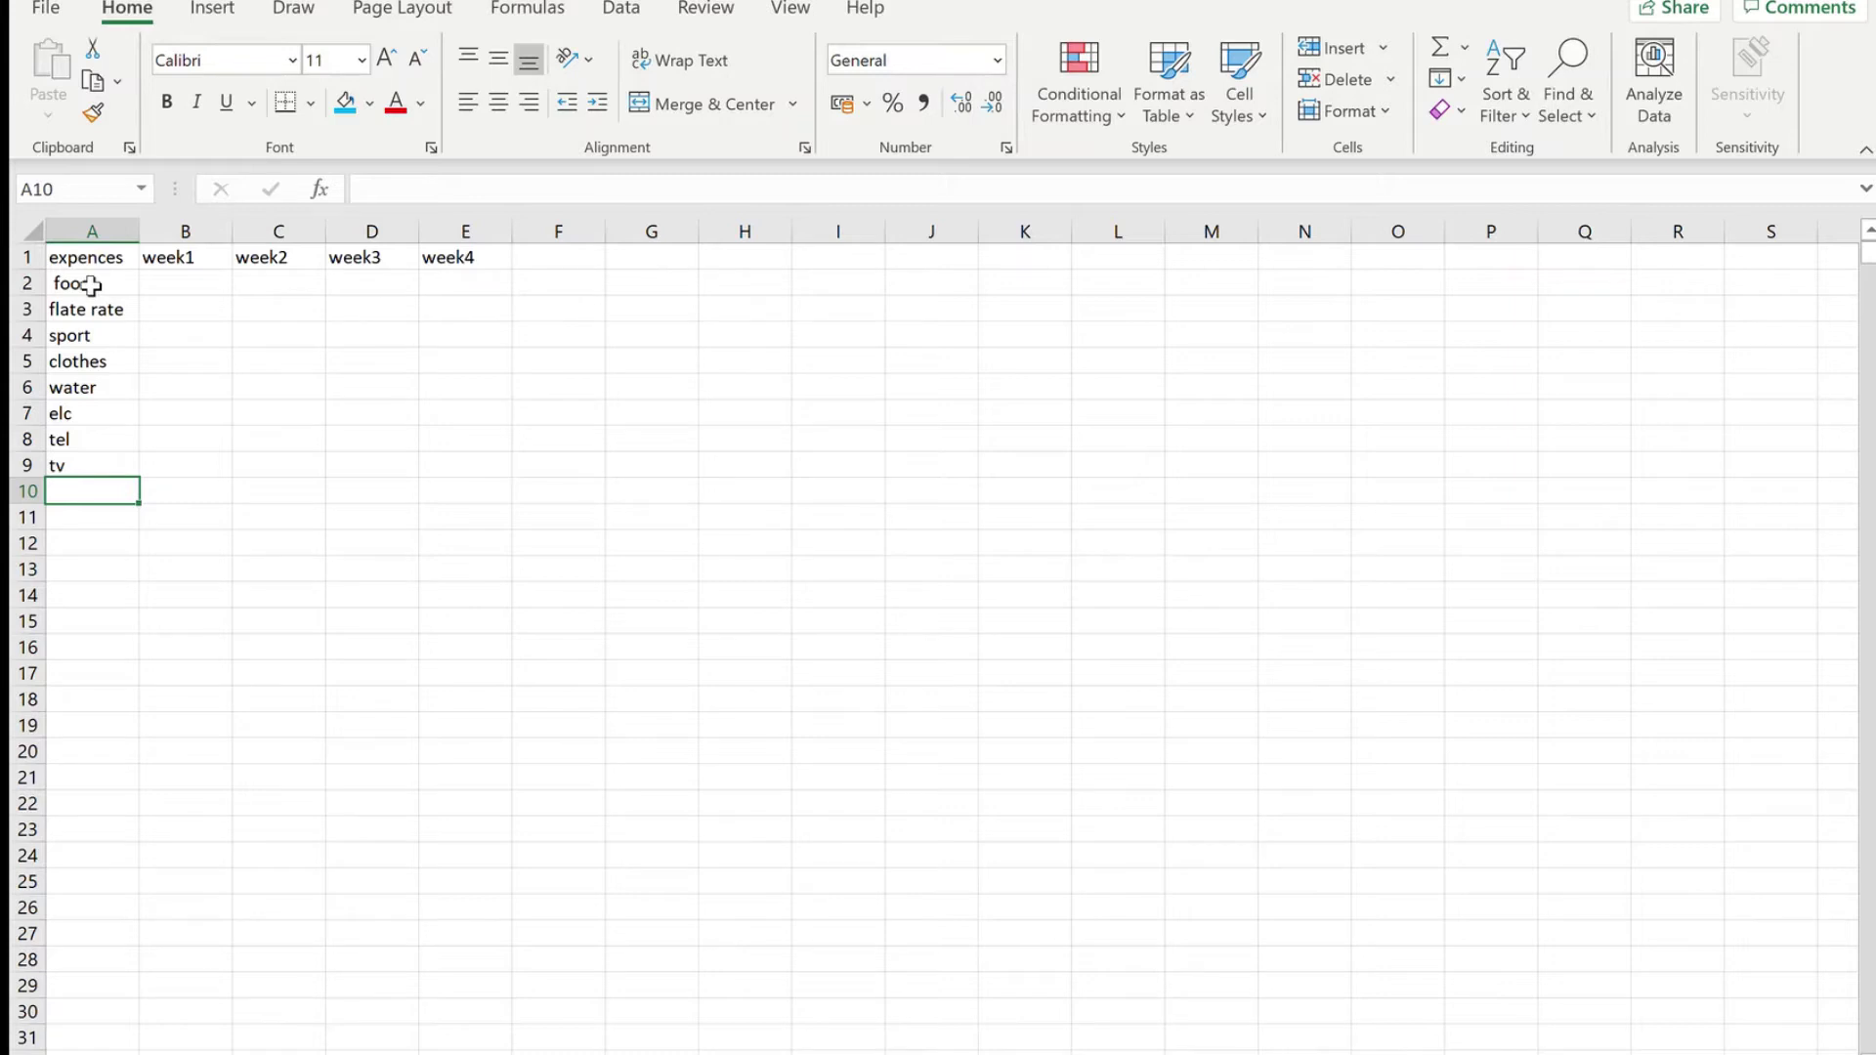
{"action": "type", "text": "fri"}
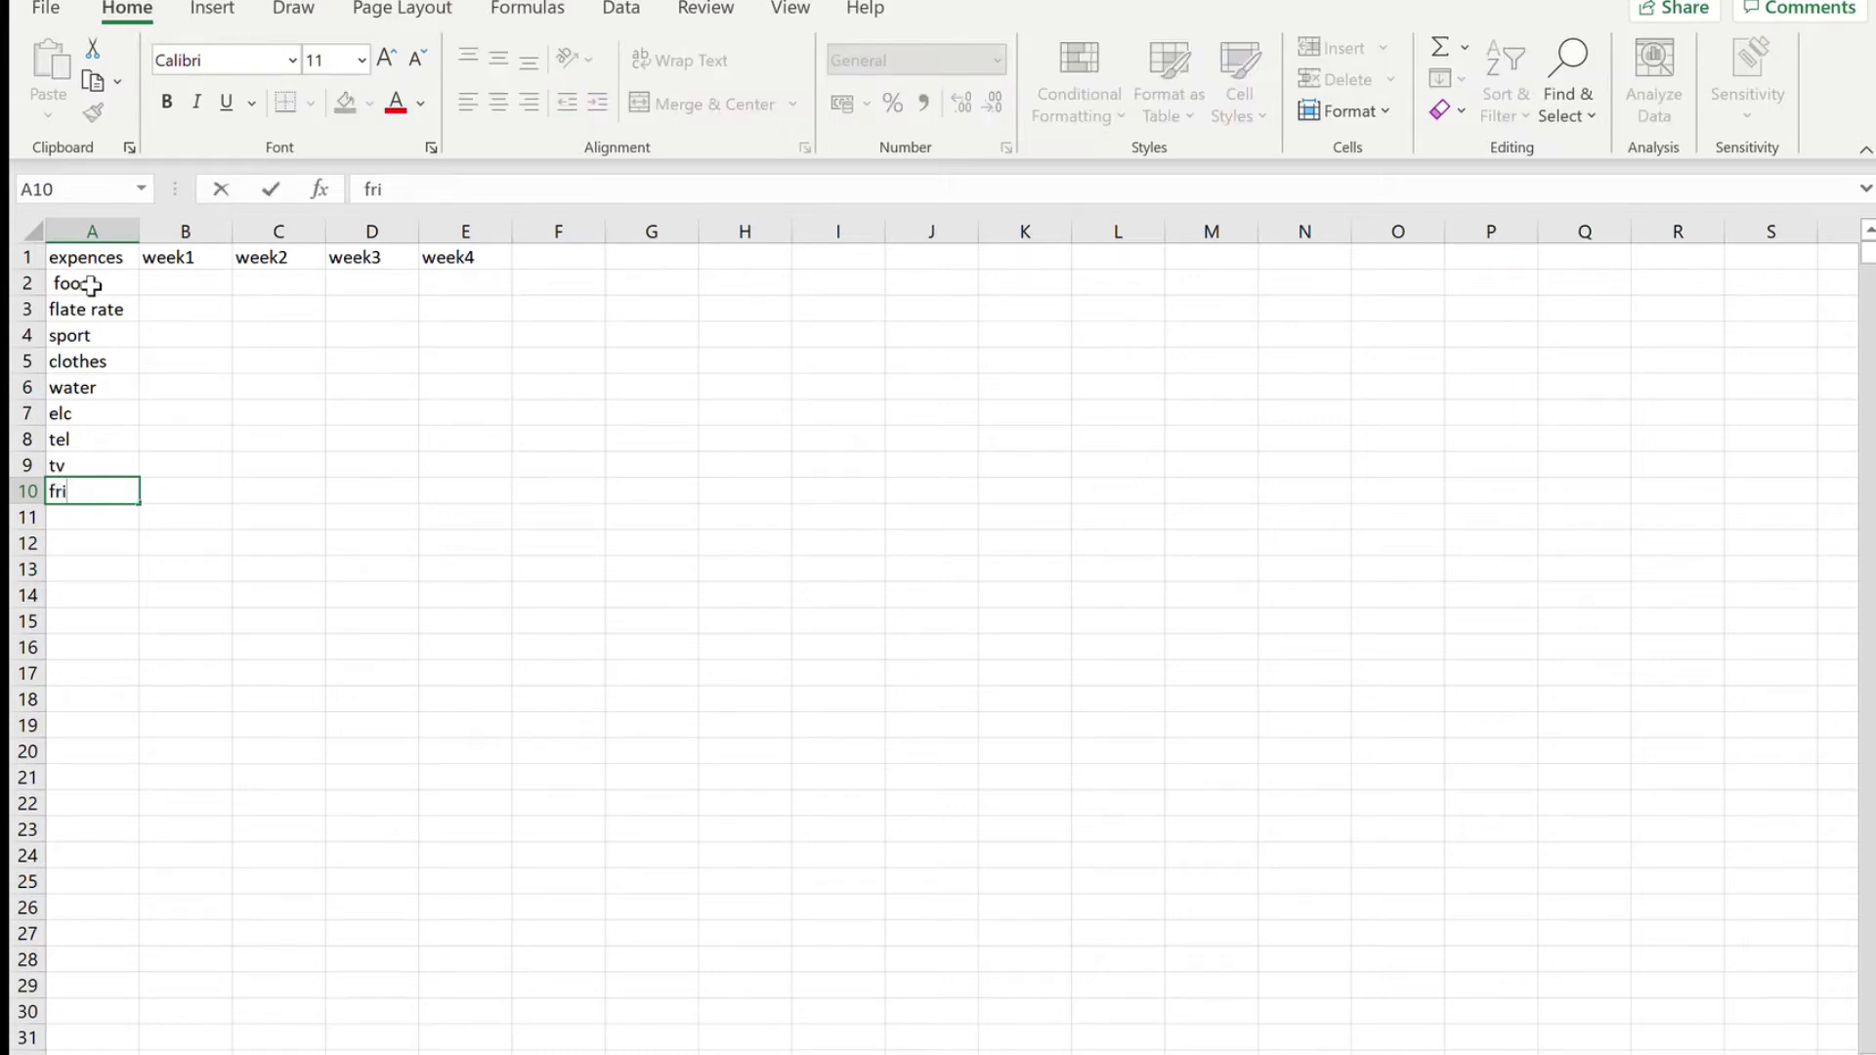
{"action": "type", "text": "ends"}
- Enter the week1 amounts 98.34 for food, 500 for flate rate, 30 for sport and 270 for clothes in B2 to B5
{"action": "left_click", "coordinate": [186, 284]}
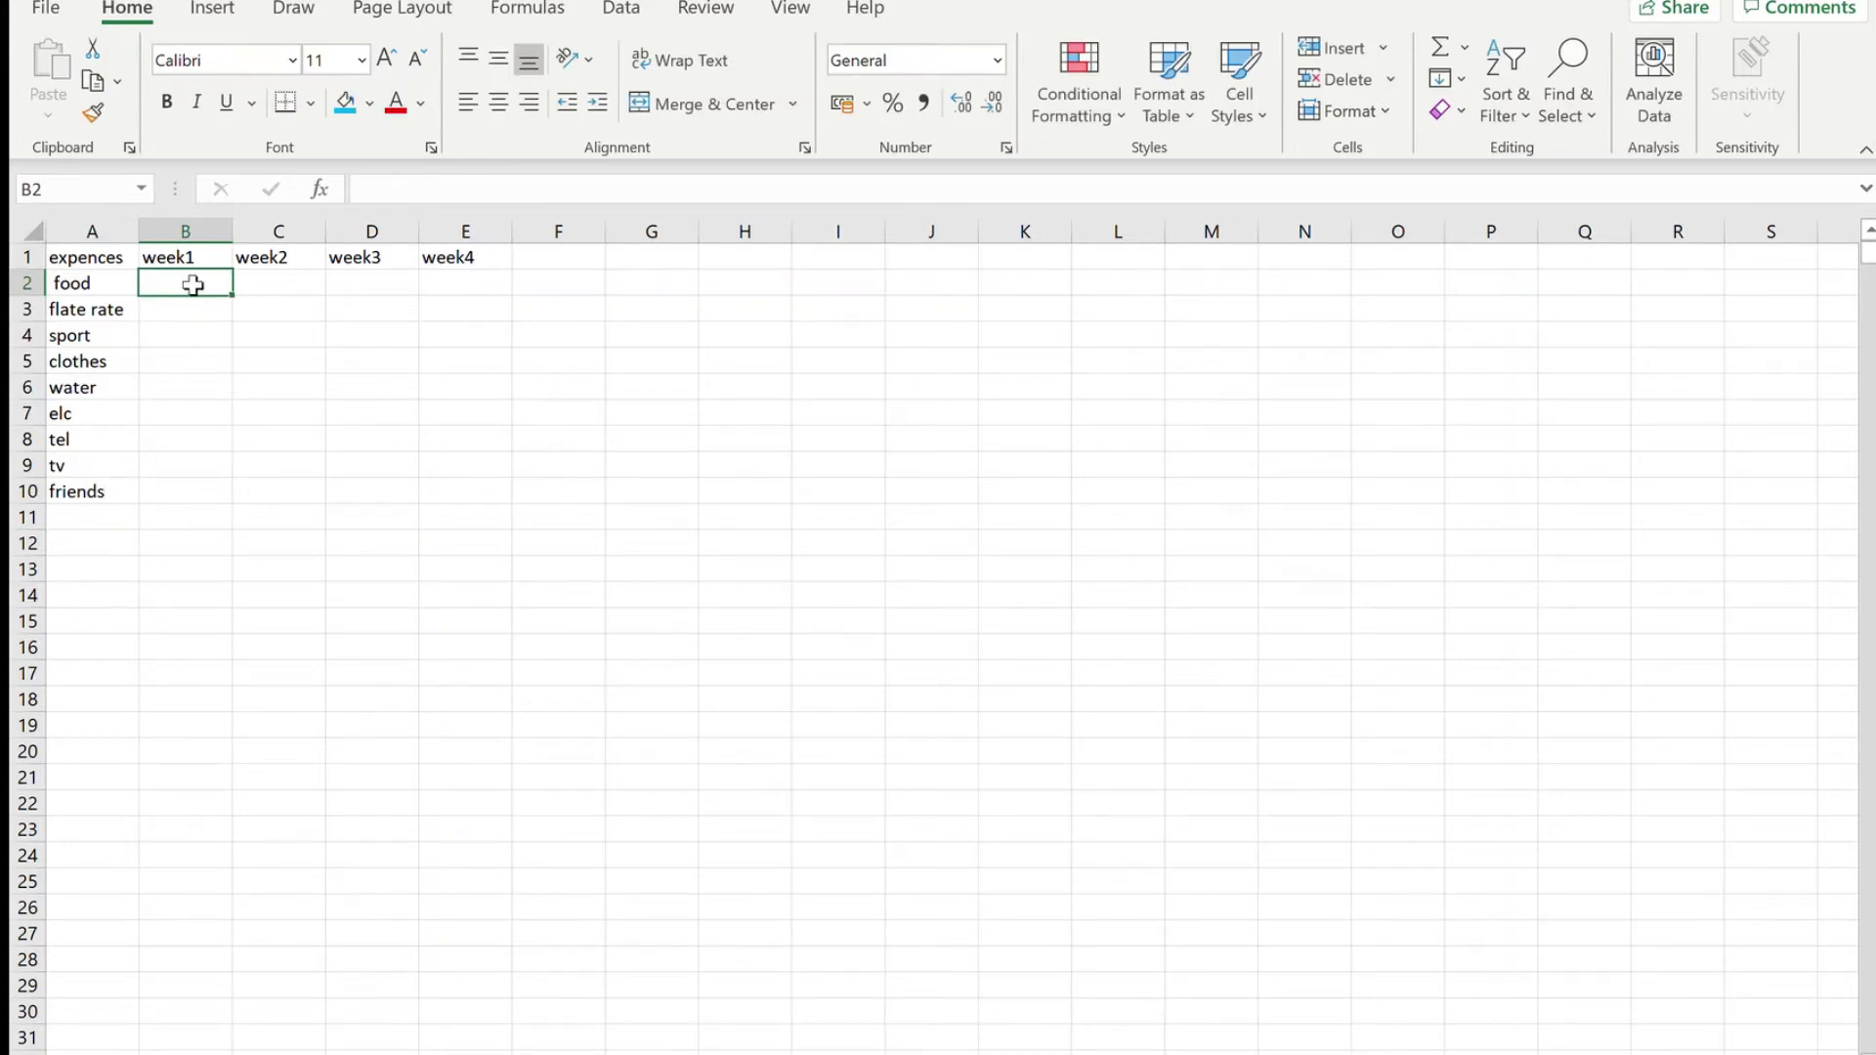
{"action": "double_click", "coordinate": [194, 286]}
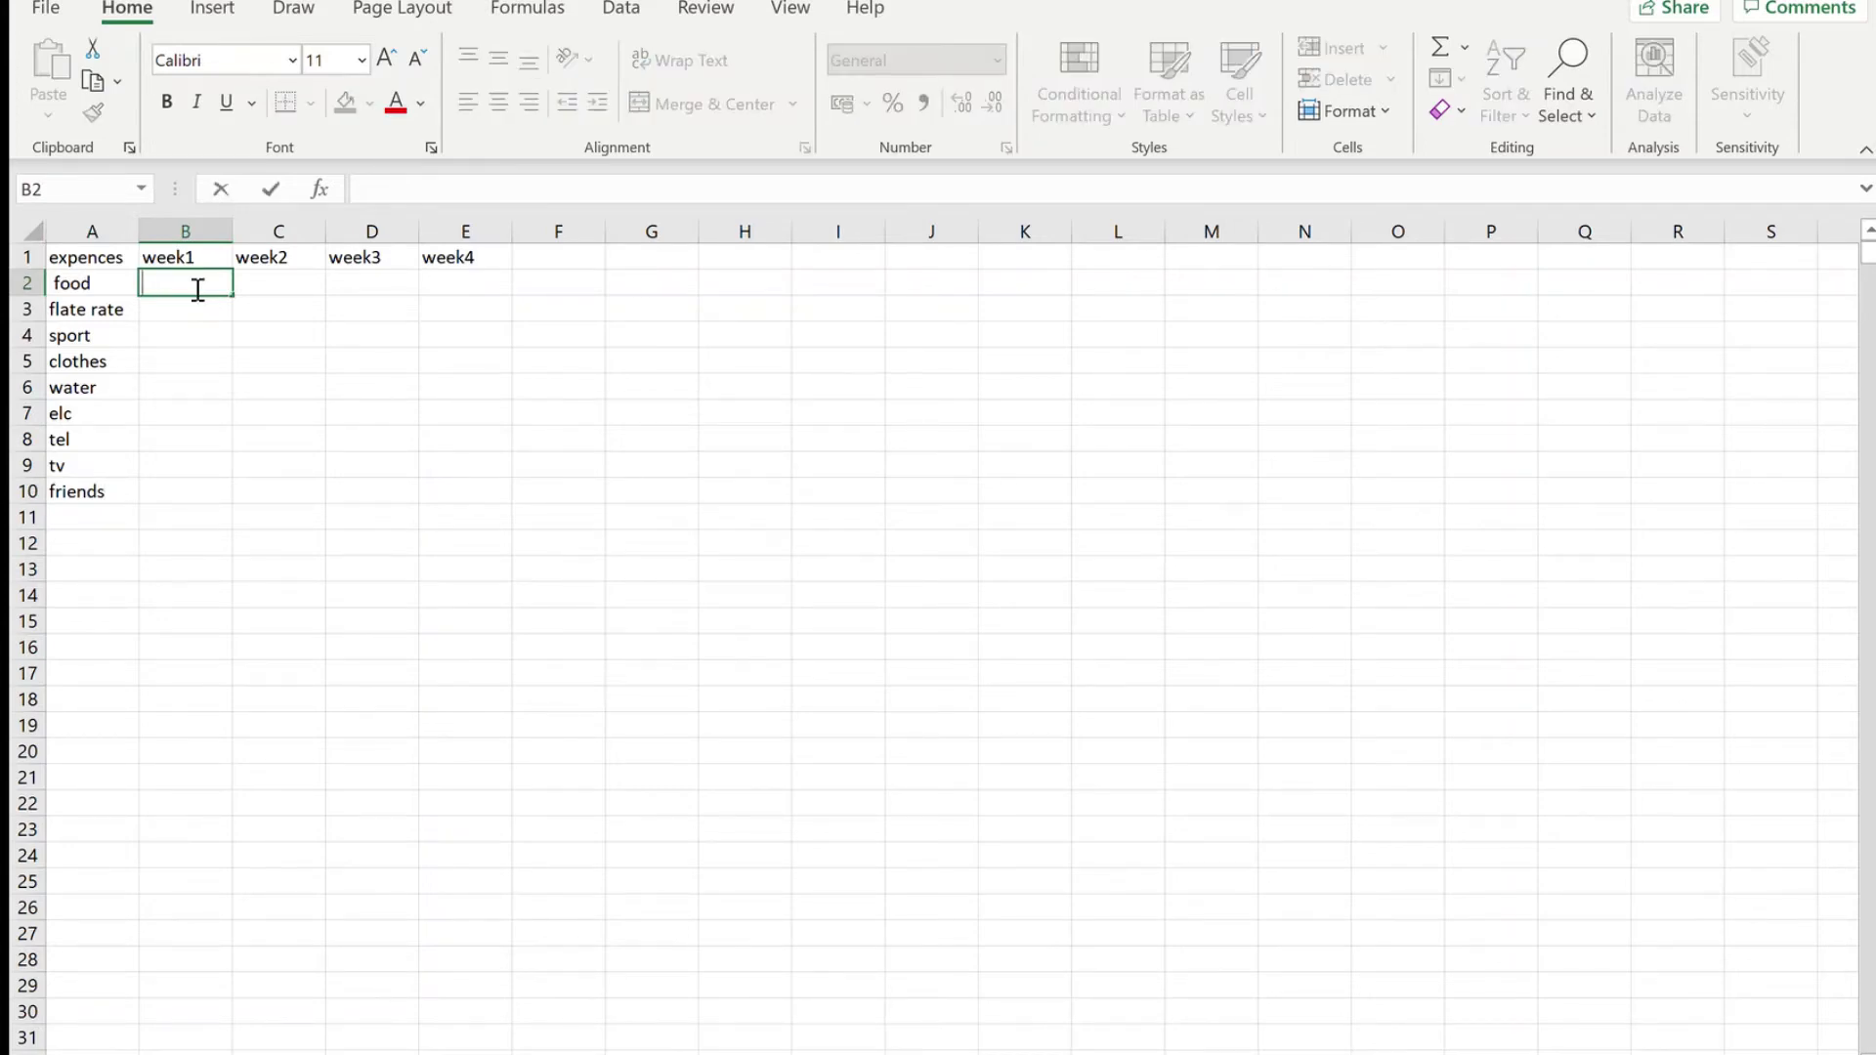
{"action": "type", "text": "98.34"}
{"action": "key", "text": "Return"}
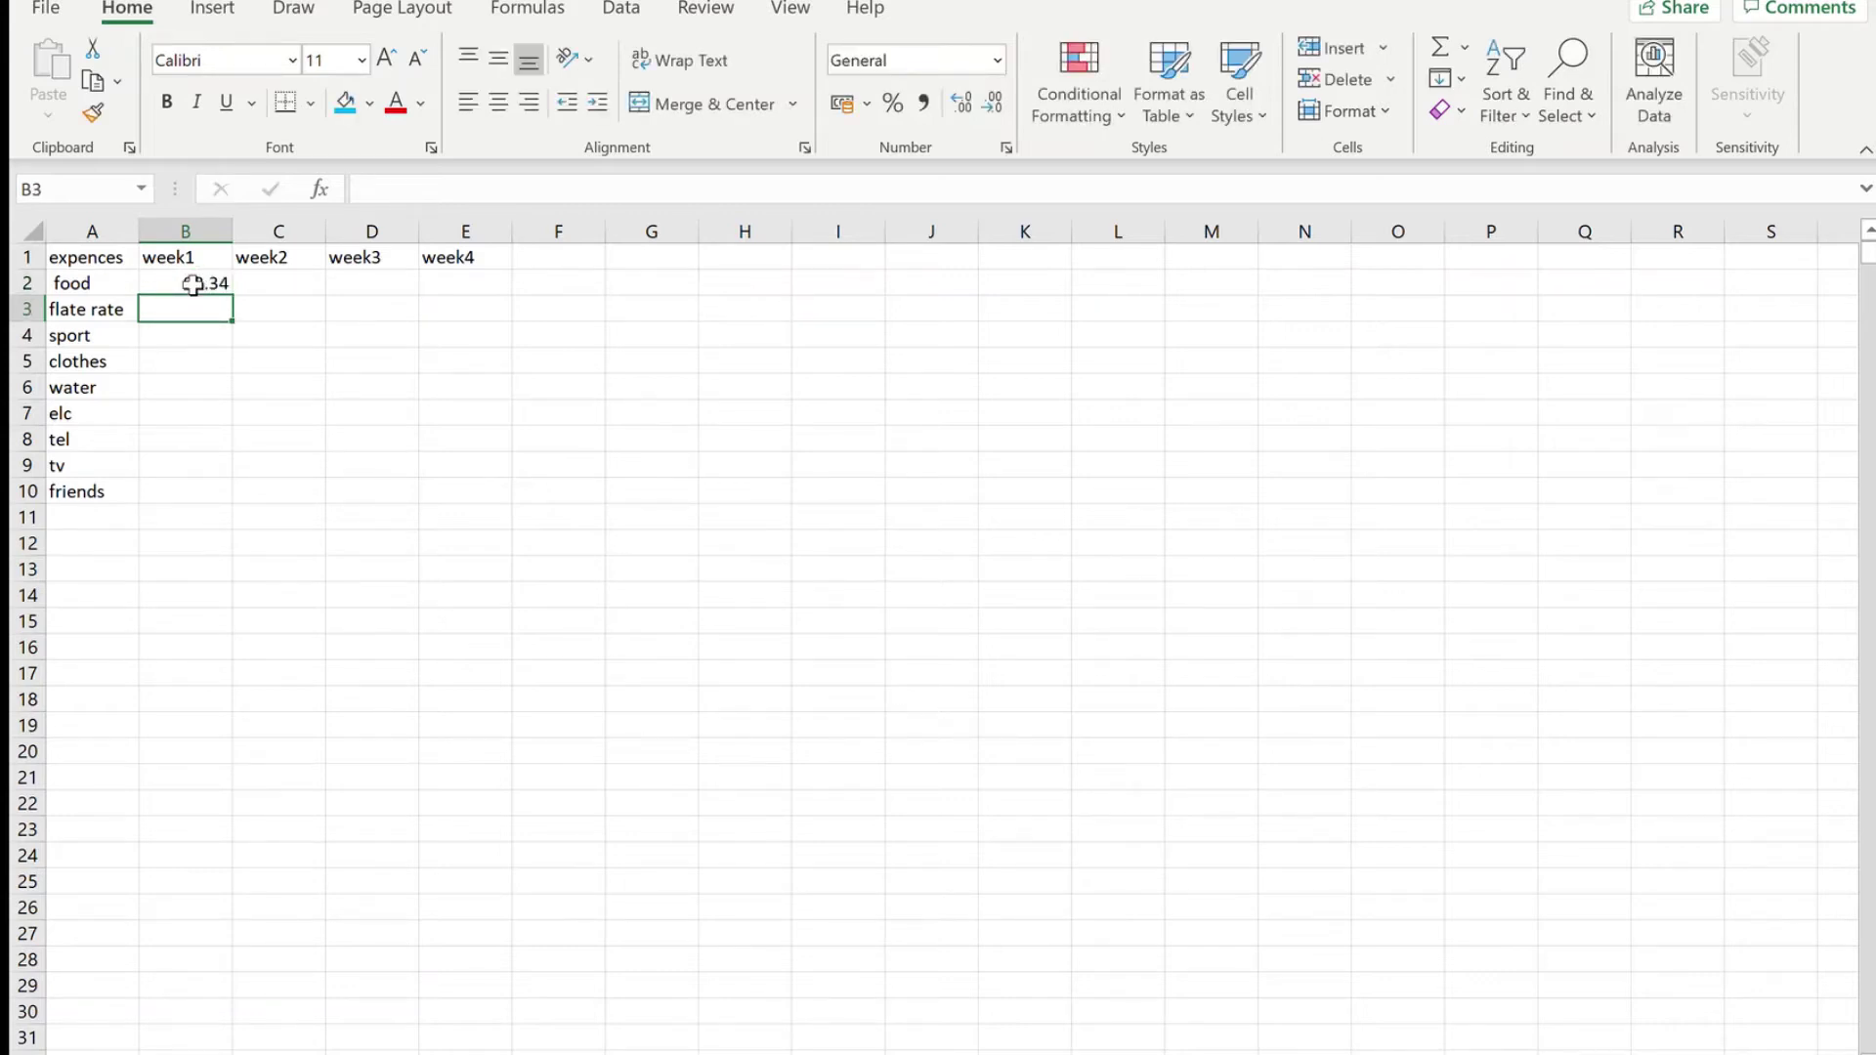
{"action": "type", "text": "500"}
{"action": "key", "text": "Return"}
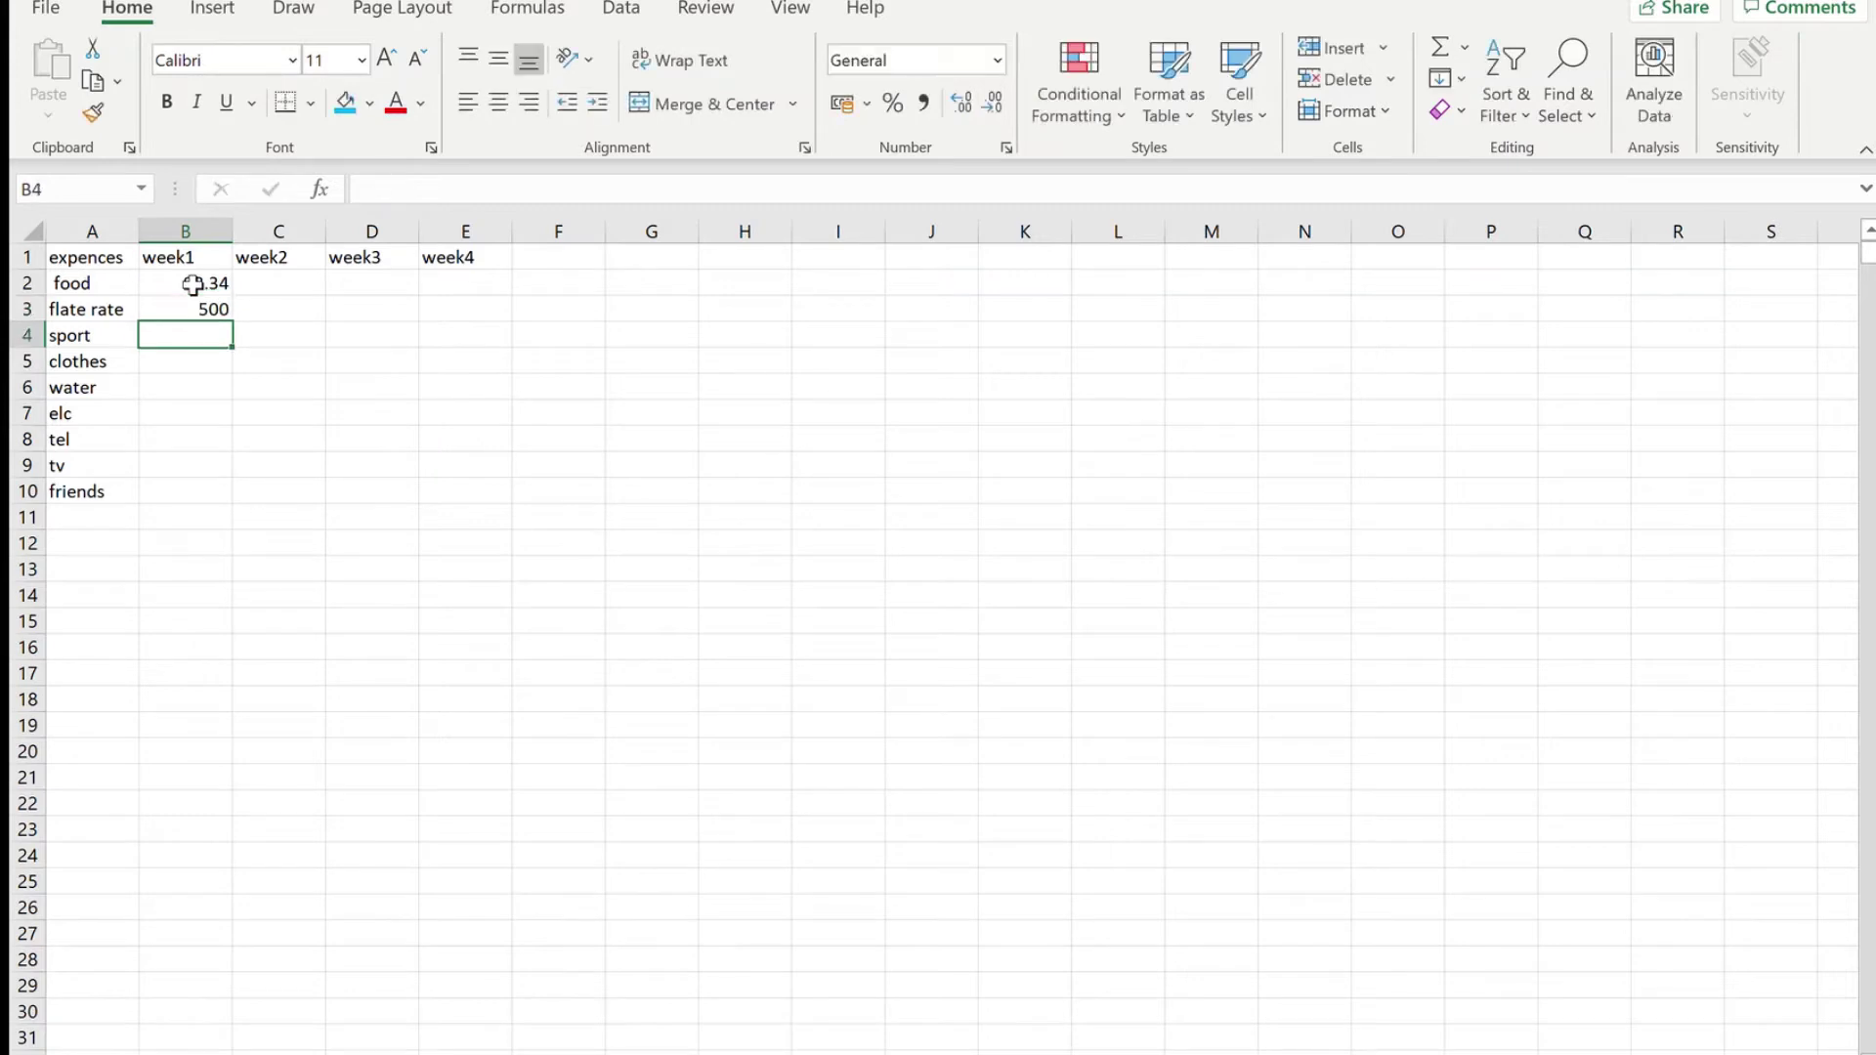
{"action": "type", "text": "30"}
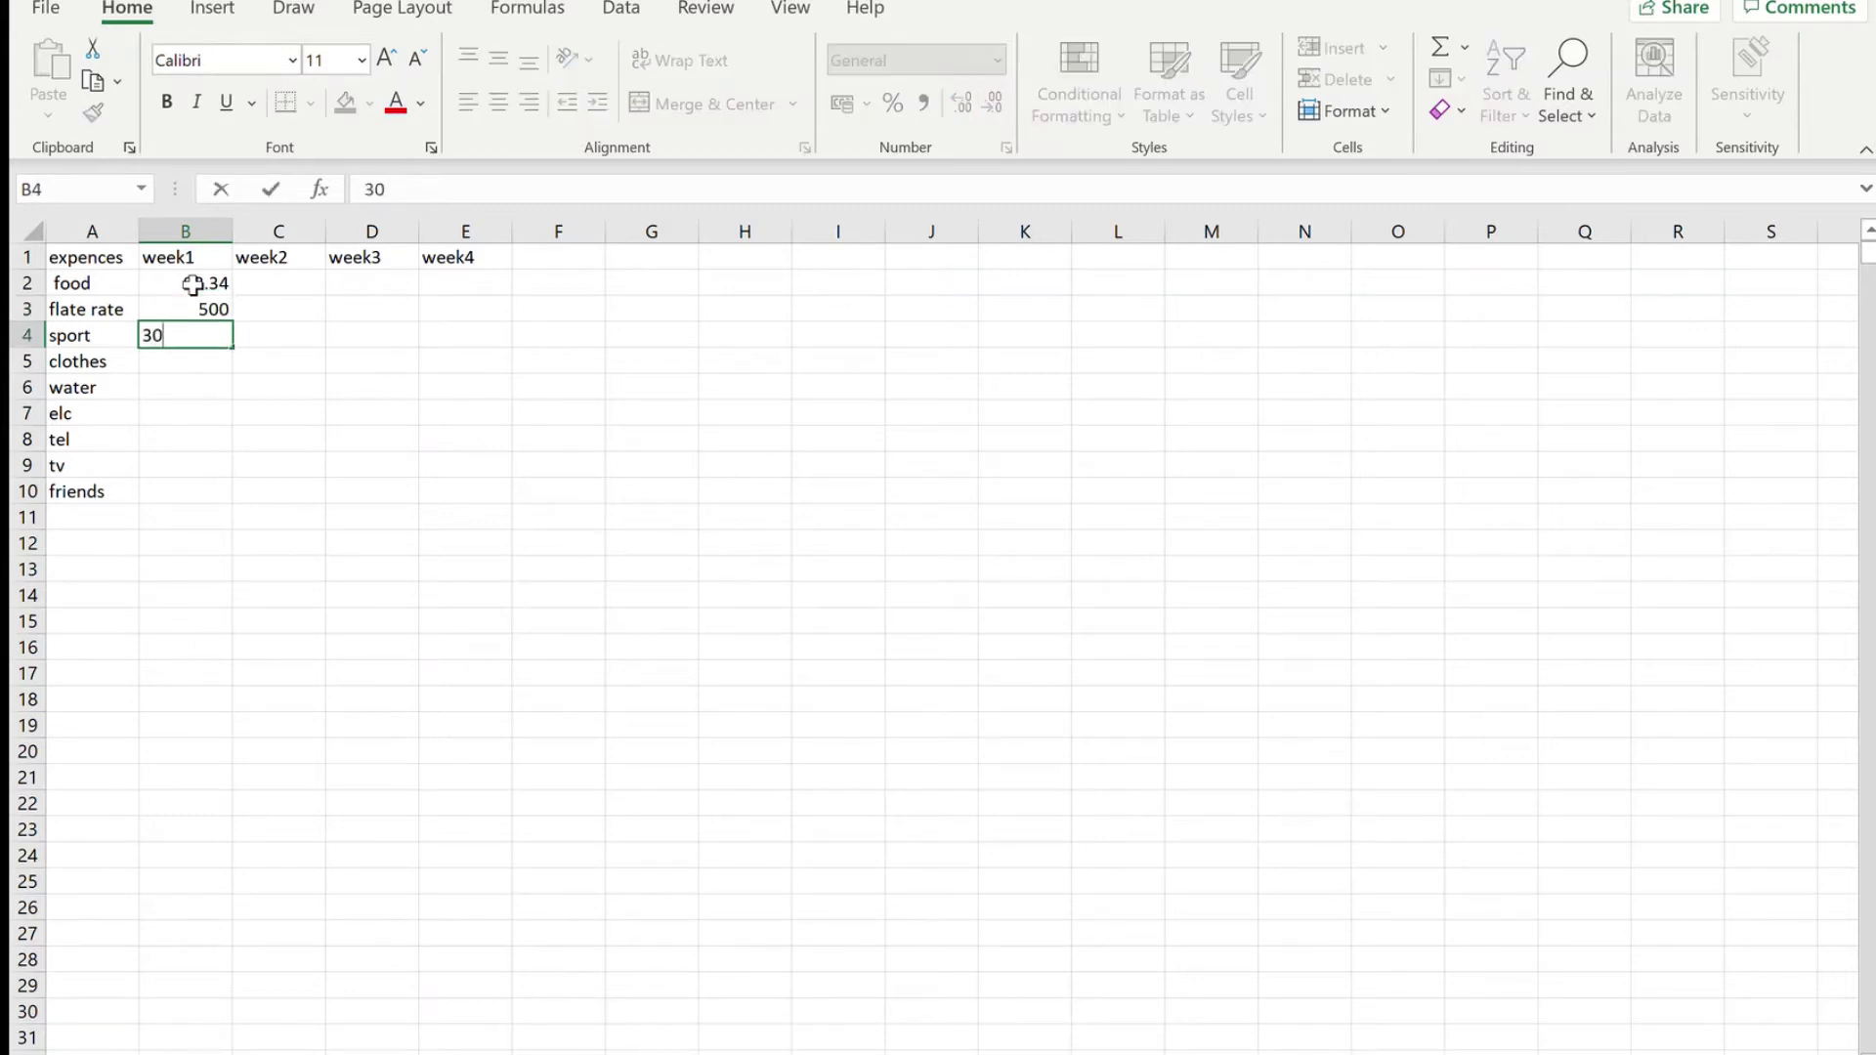
{"action": "key", "text": "Return"}
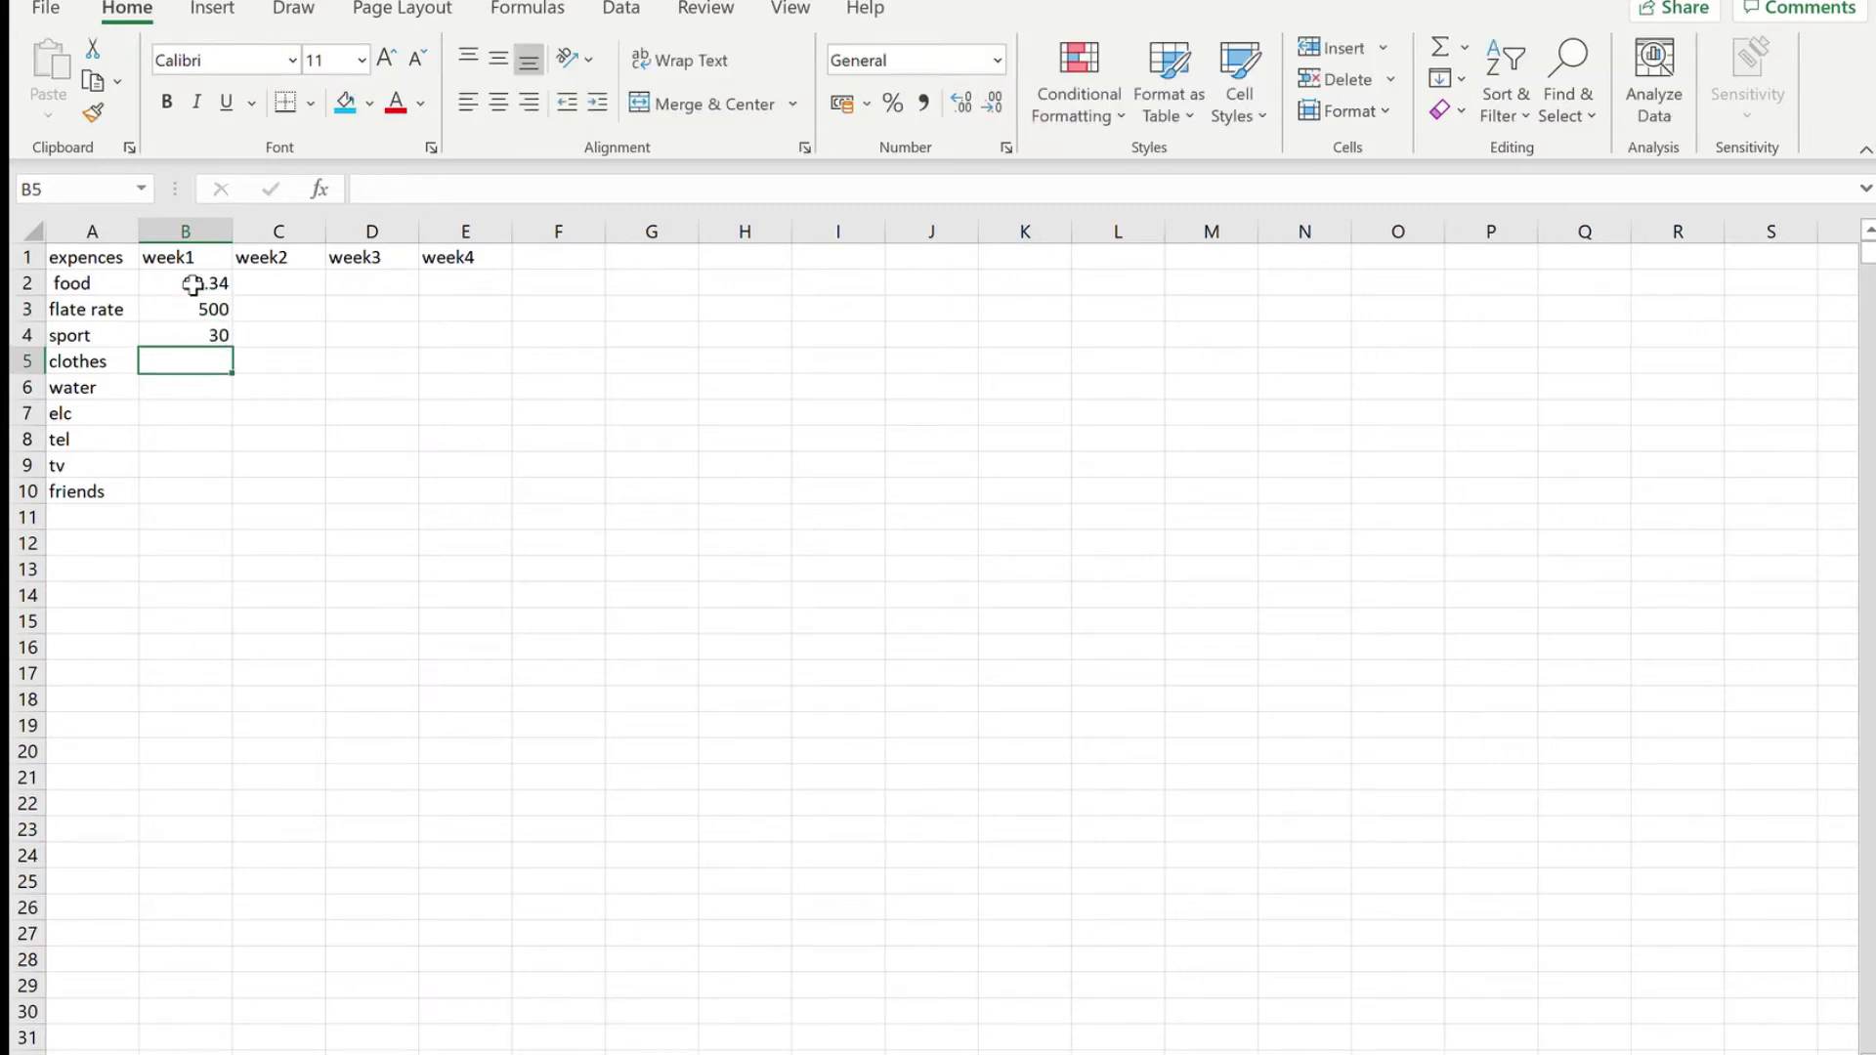
{"action": "type", "text": "270"}
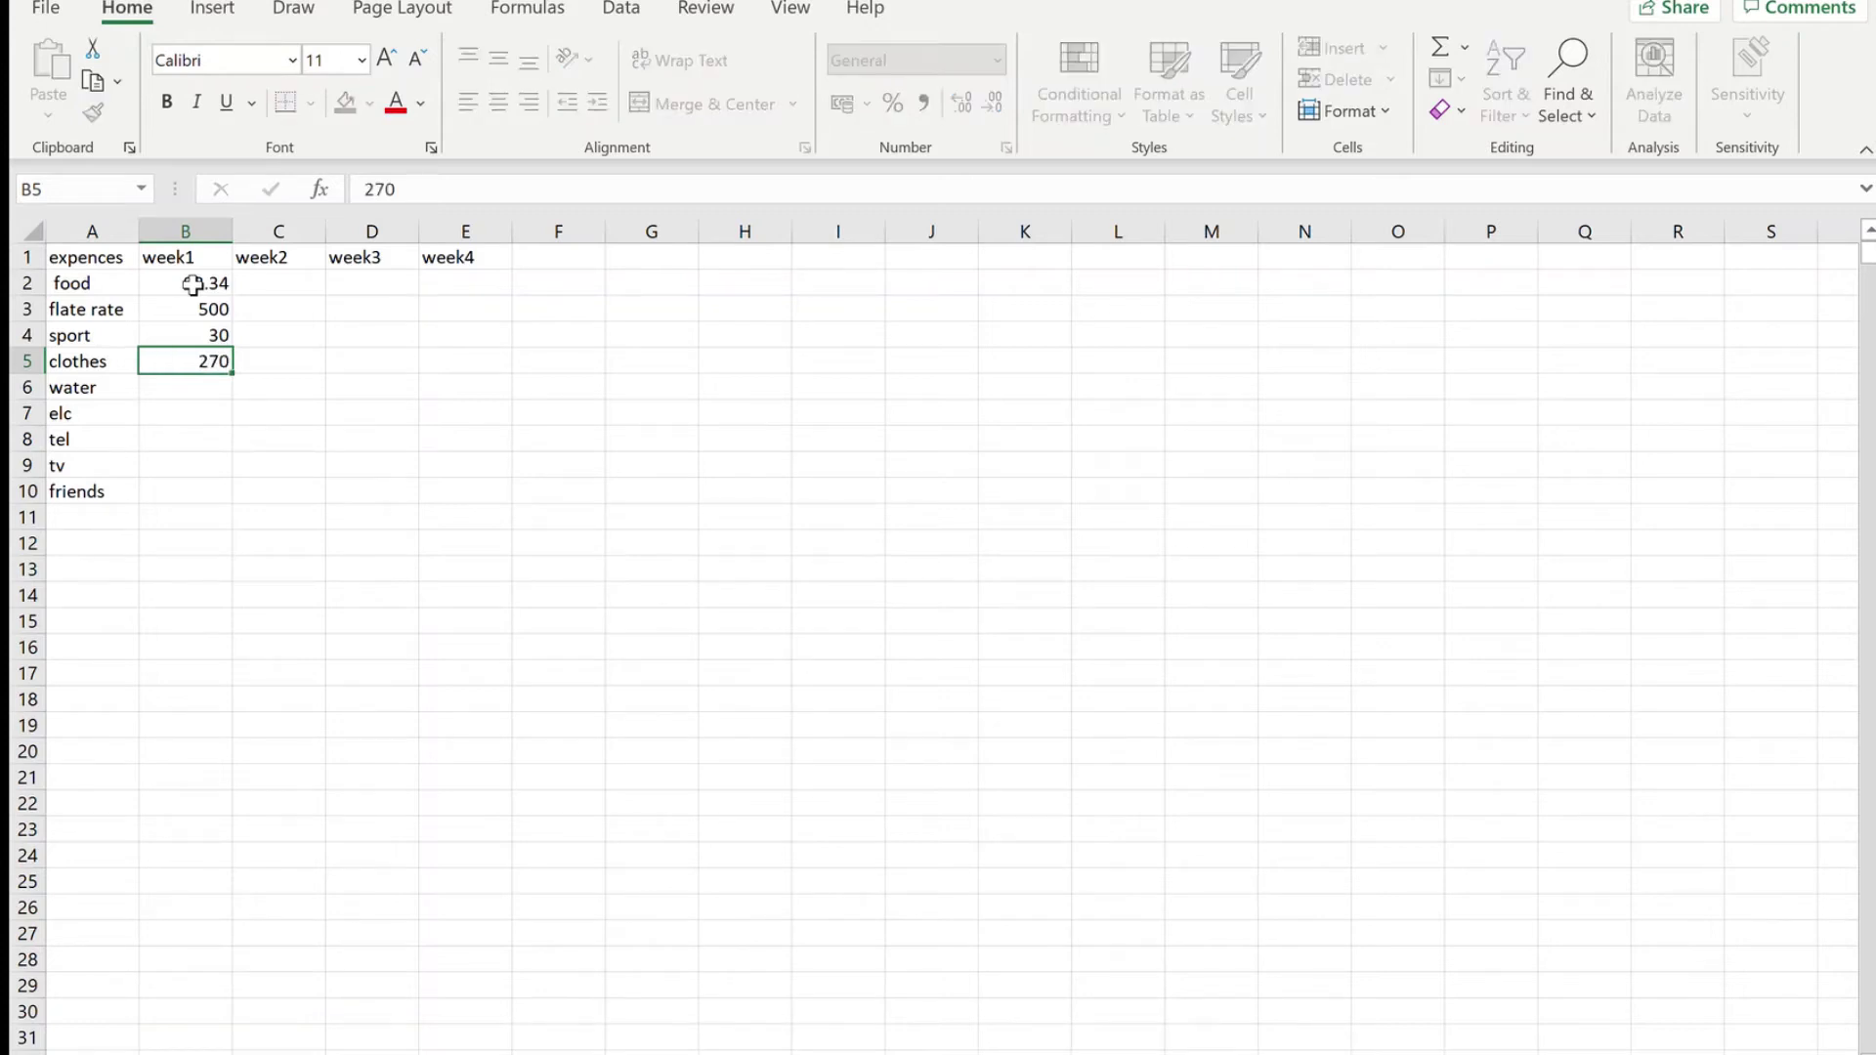
{"action": "key", "text": "Return"}
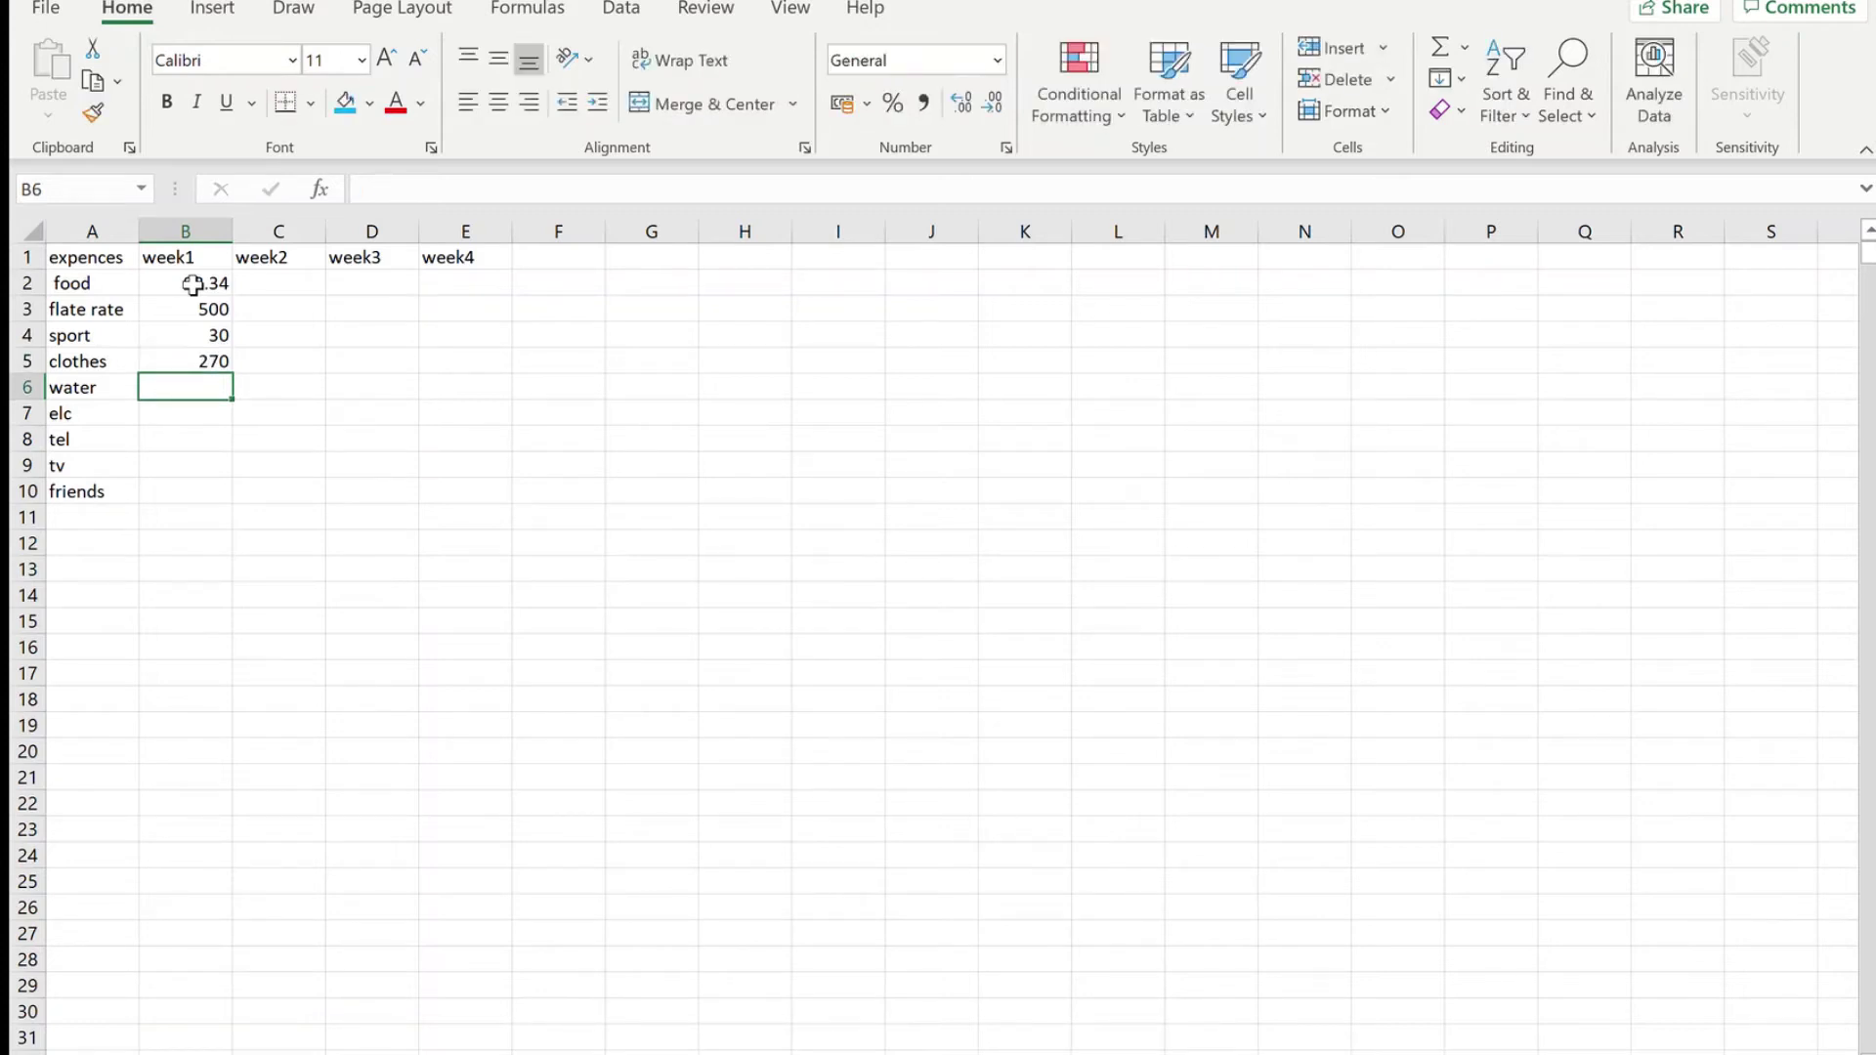
- Enter the week1 amounts 20 for water, 37 for elc, 20 for tel, 17 for tv and 67 for friends in B6 to B10
{"action": "type", "text": "20"}
{"action": "key", "text": "Return"}
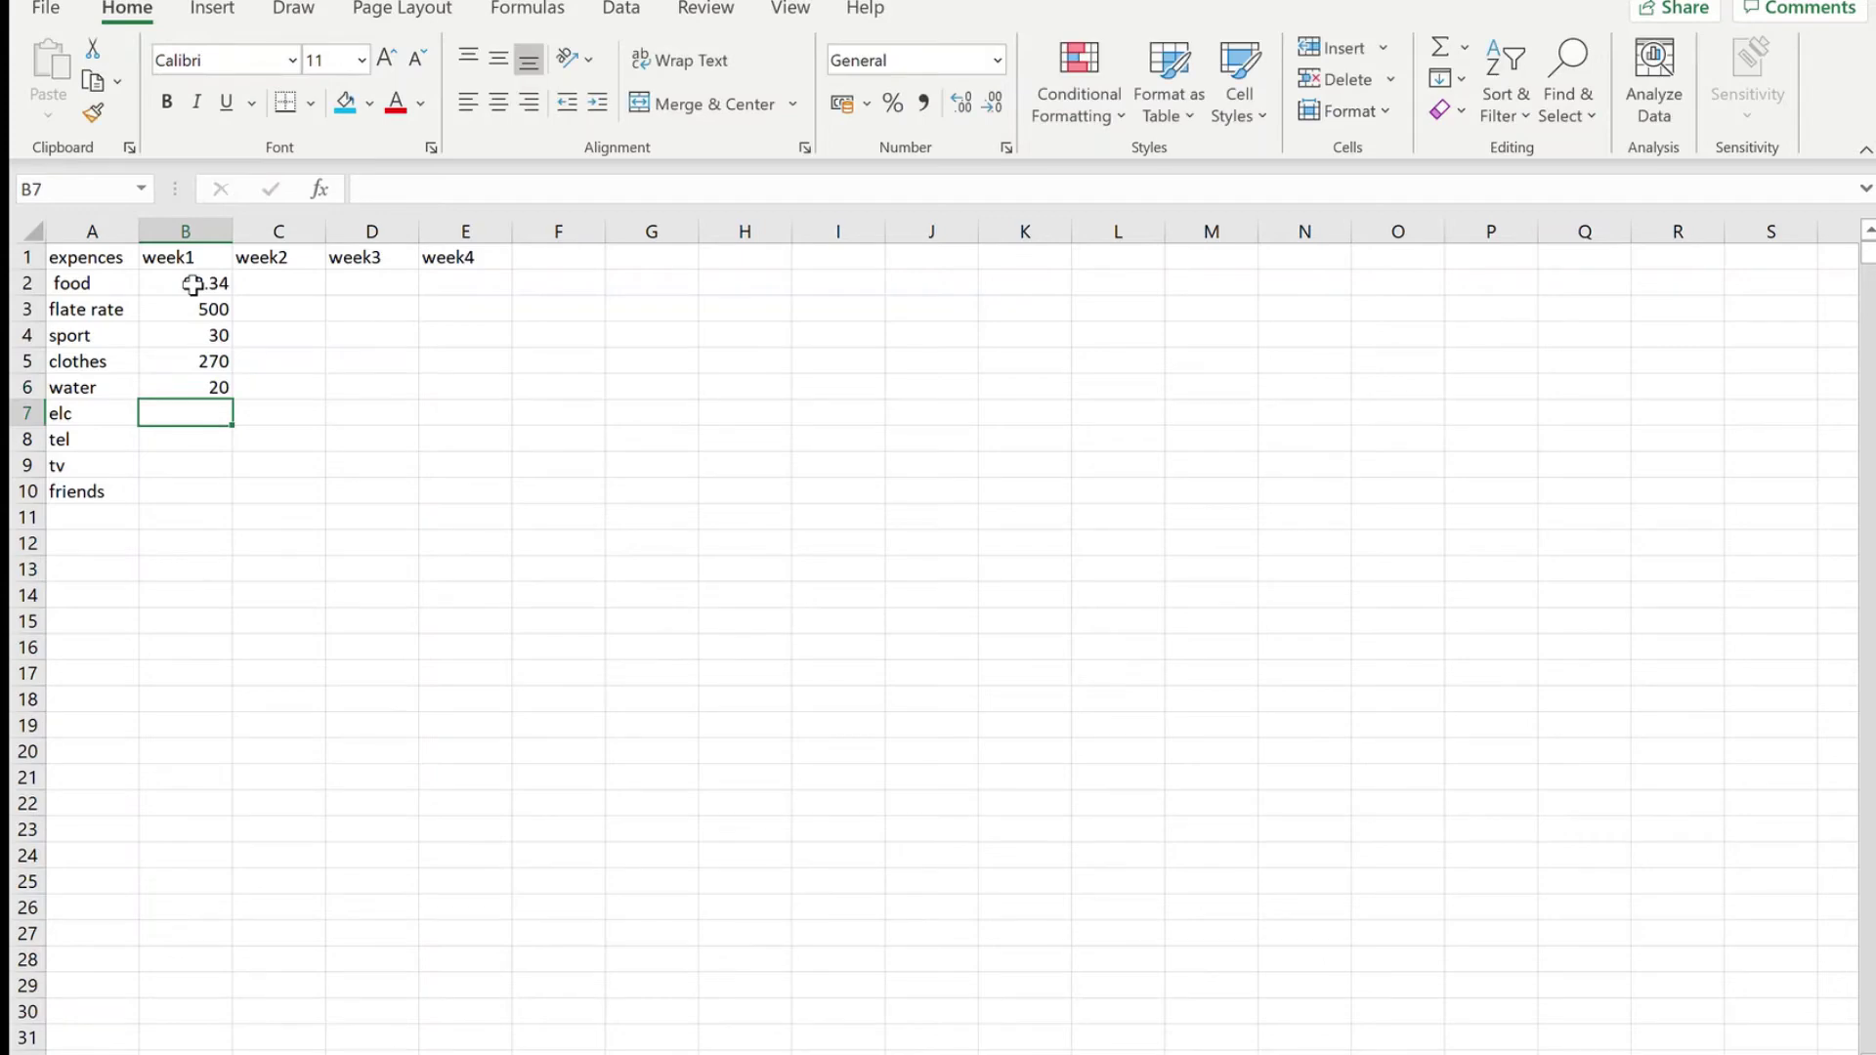
{"action": "type", "text": "37"}
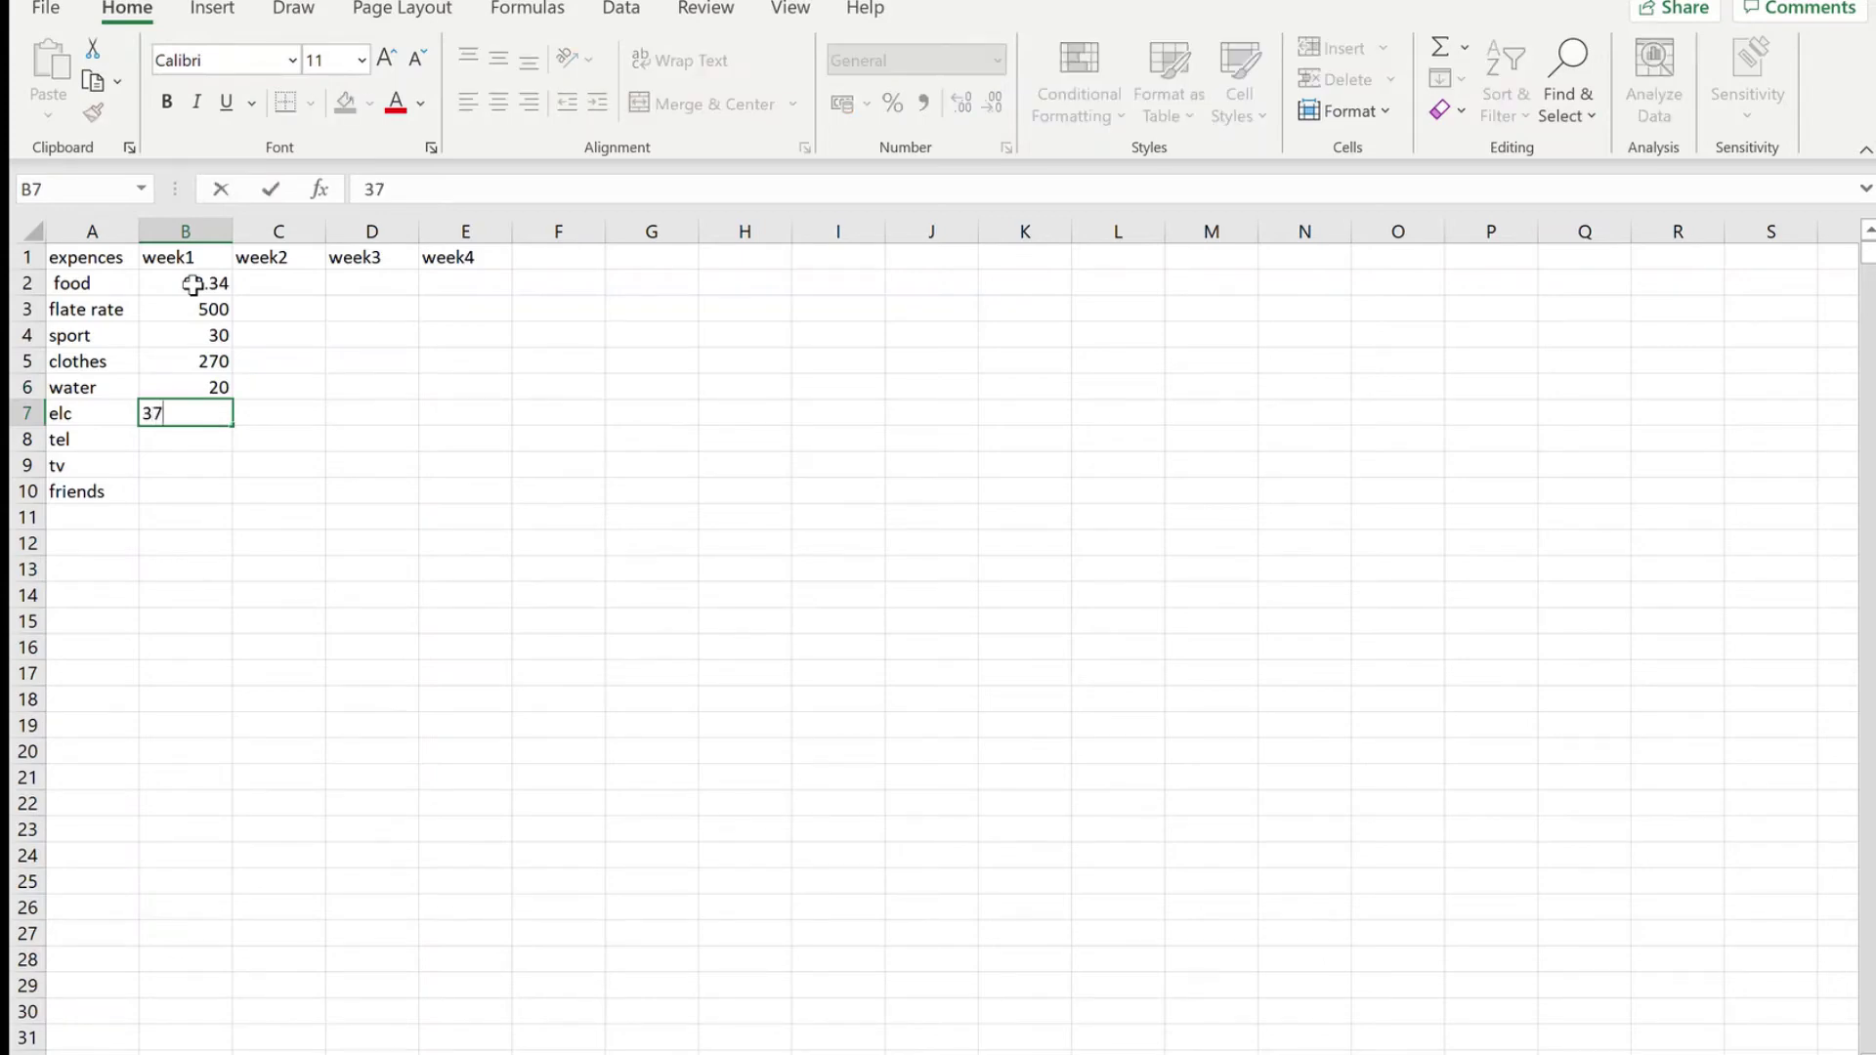
{"action": "key", "text": "Return"}
{"action": "type", "text": "20"}
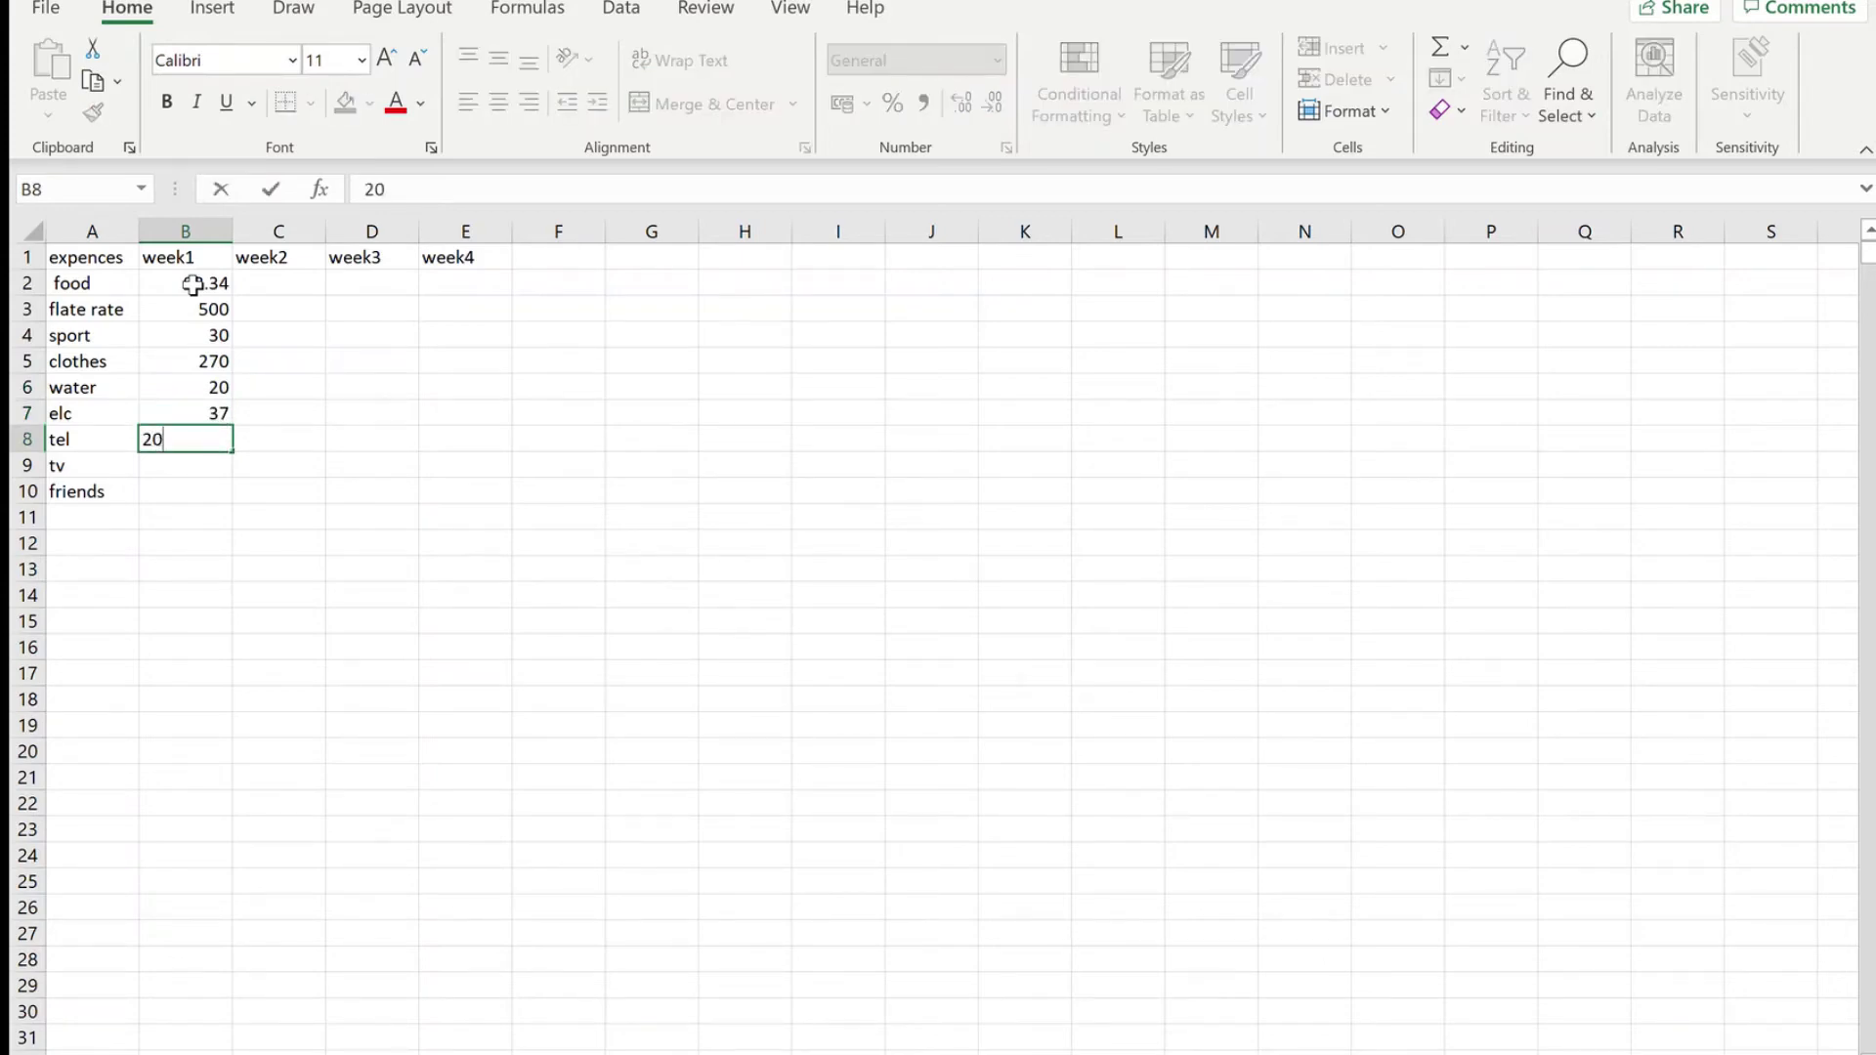
{"action": "key", "text": "Return"}
{"action": "type", "text": "17"}
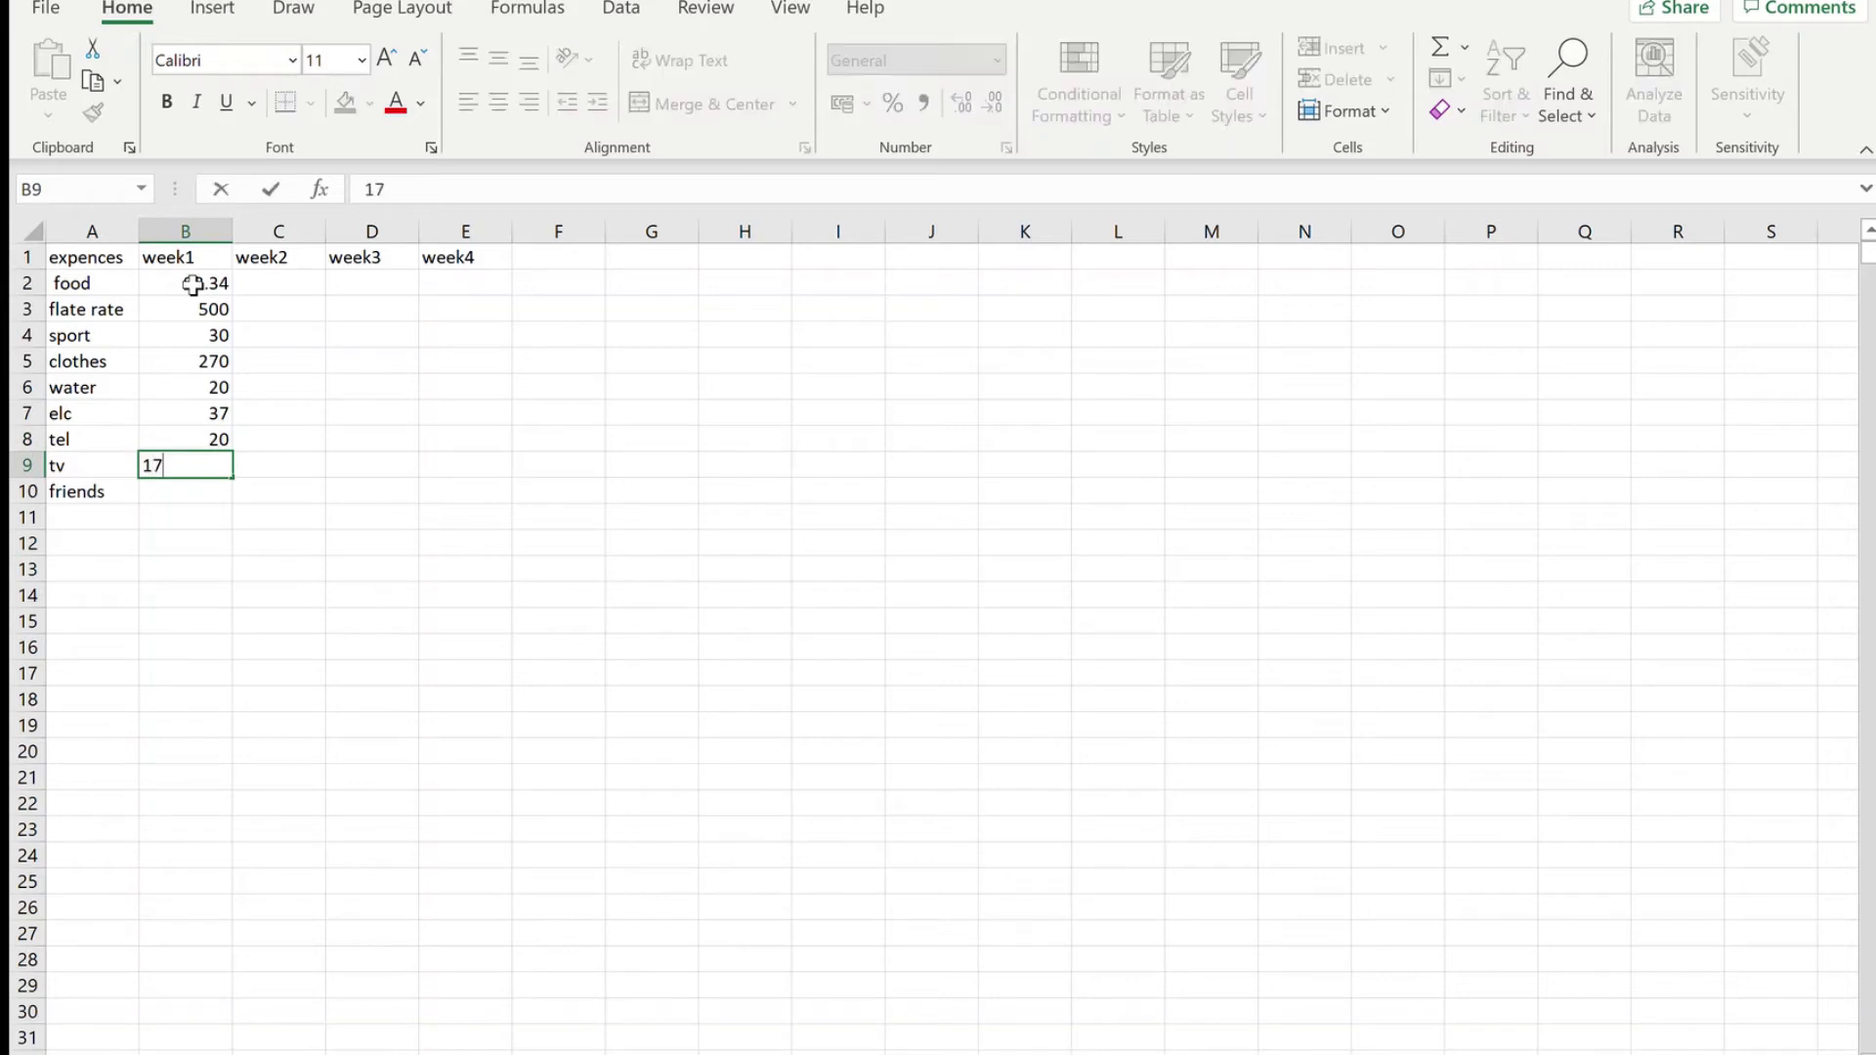
{"action": "key", "text": "Return"}
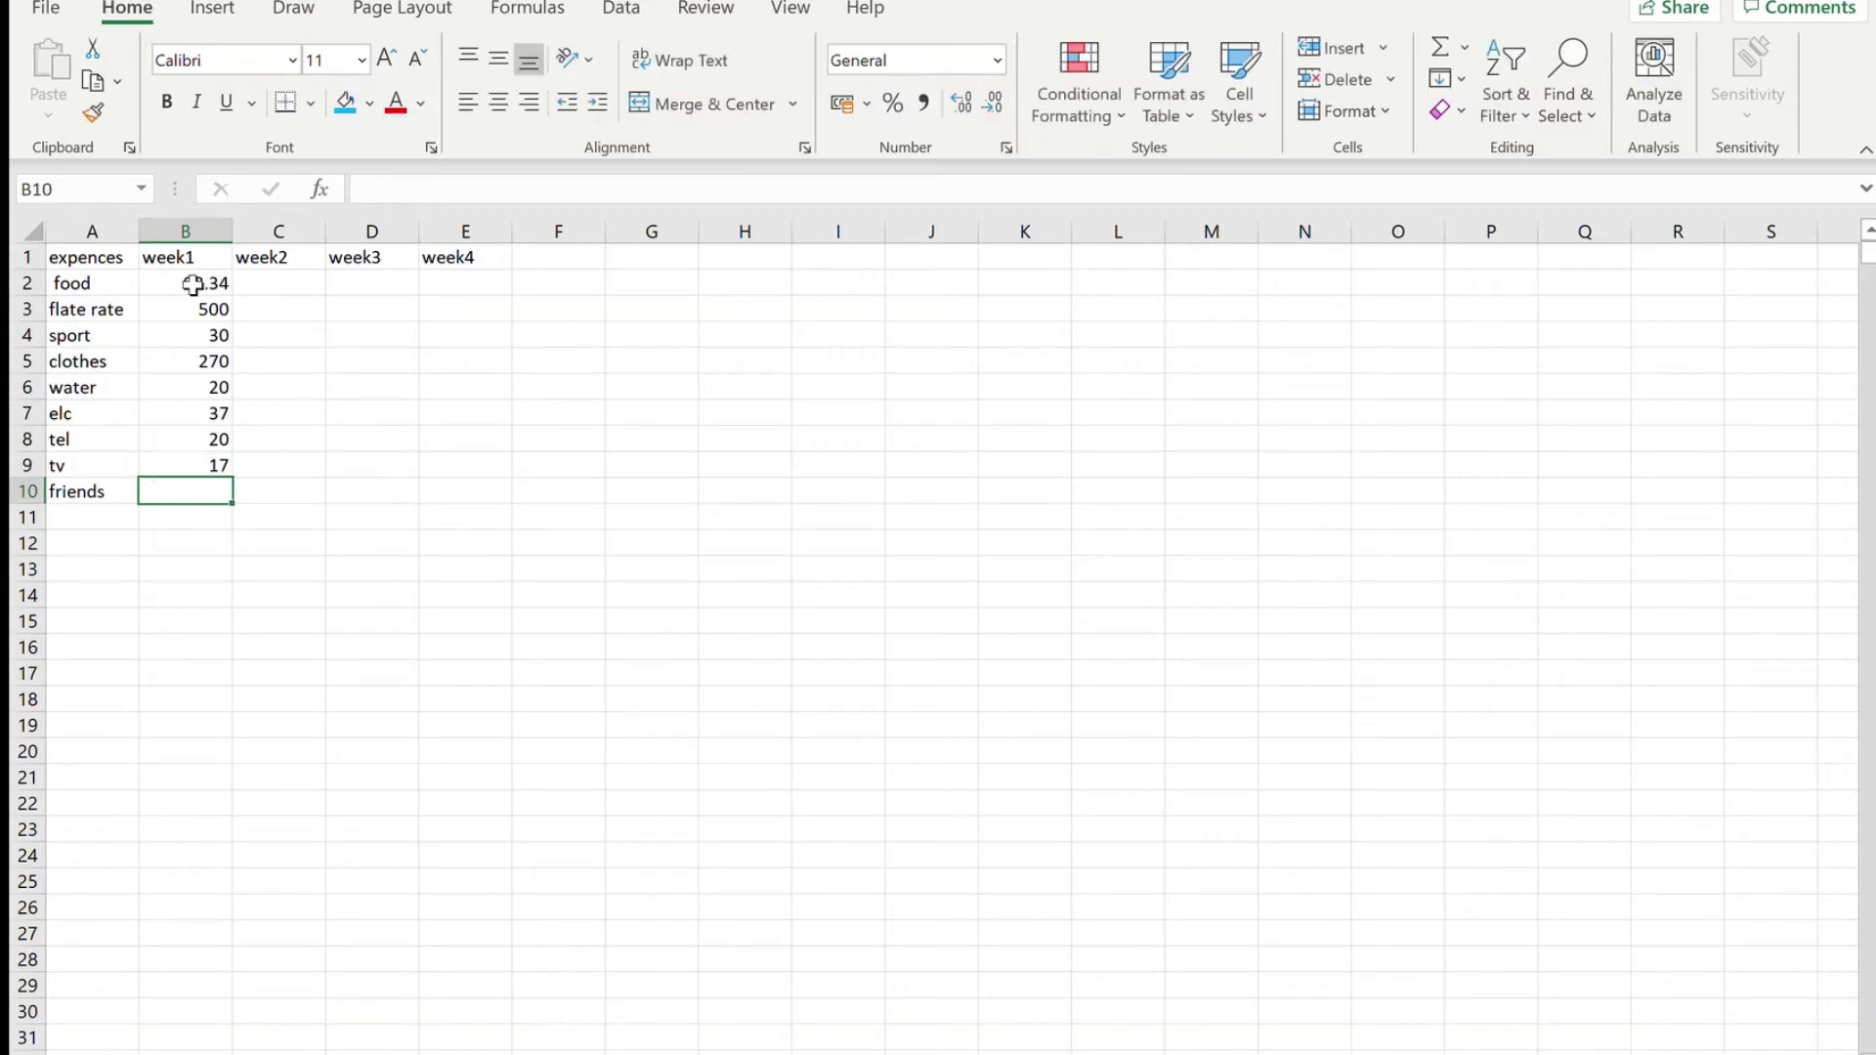
{"action": "type", "text": "67"}
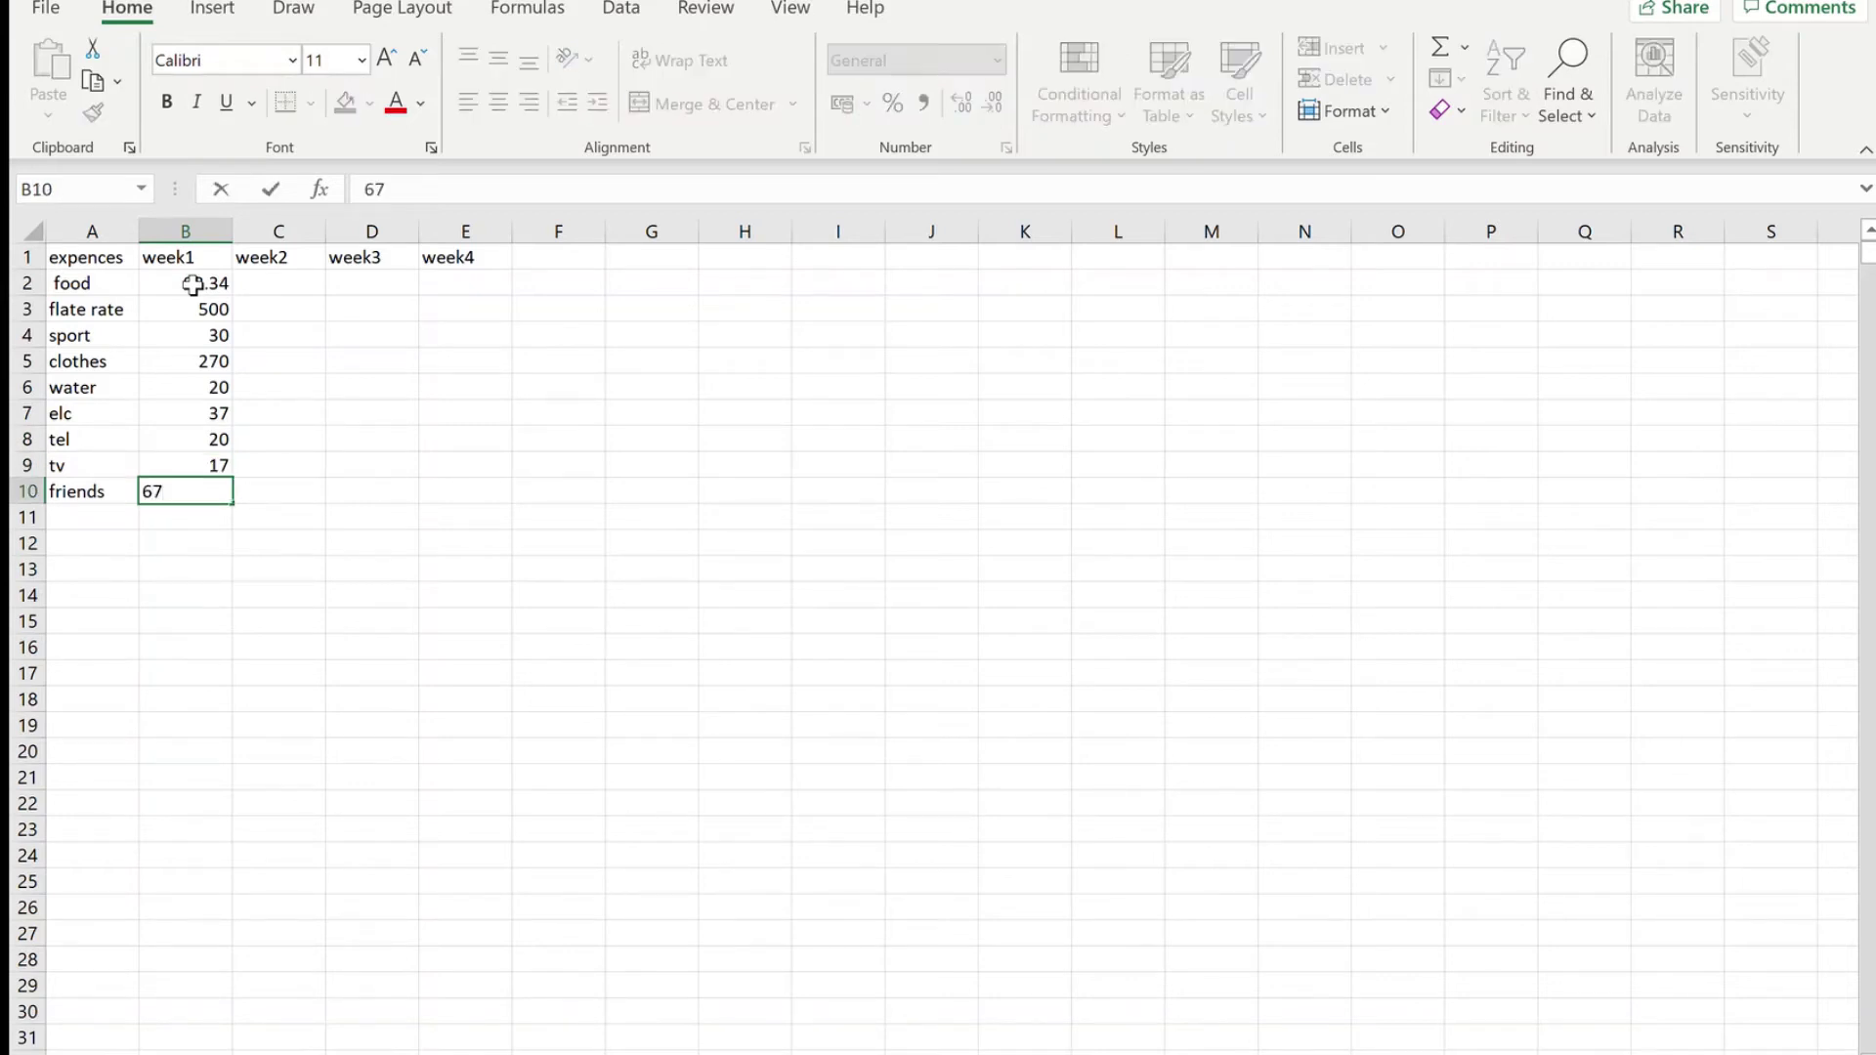
- Enter the week2 amounts 67 for food, 0 for flate rate and 0 for sport in C2 to C4
{"action": "left_click", "coordinate": [308, 276]}
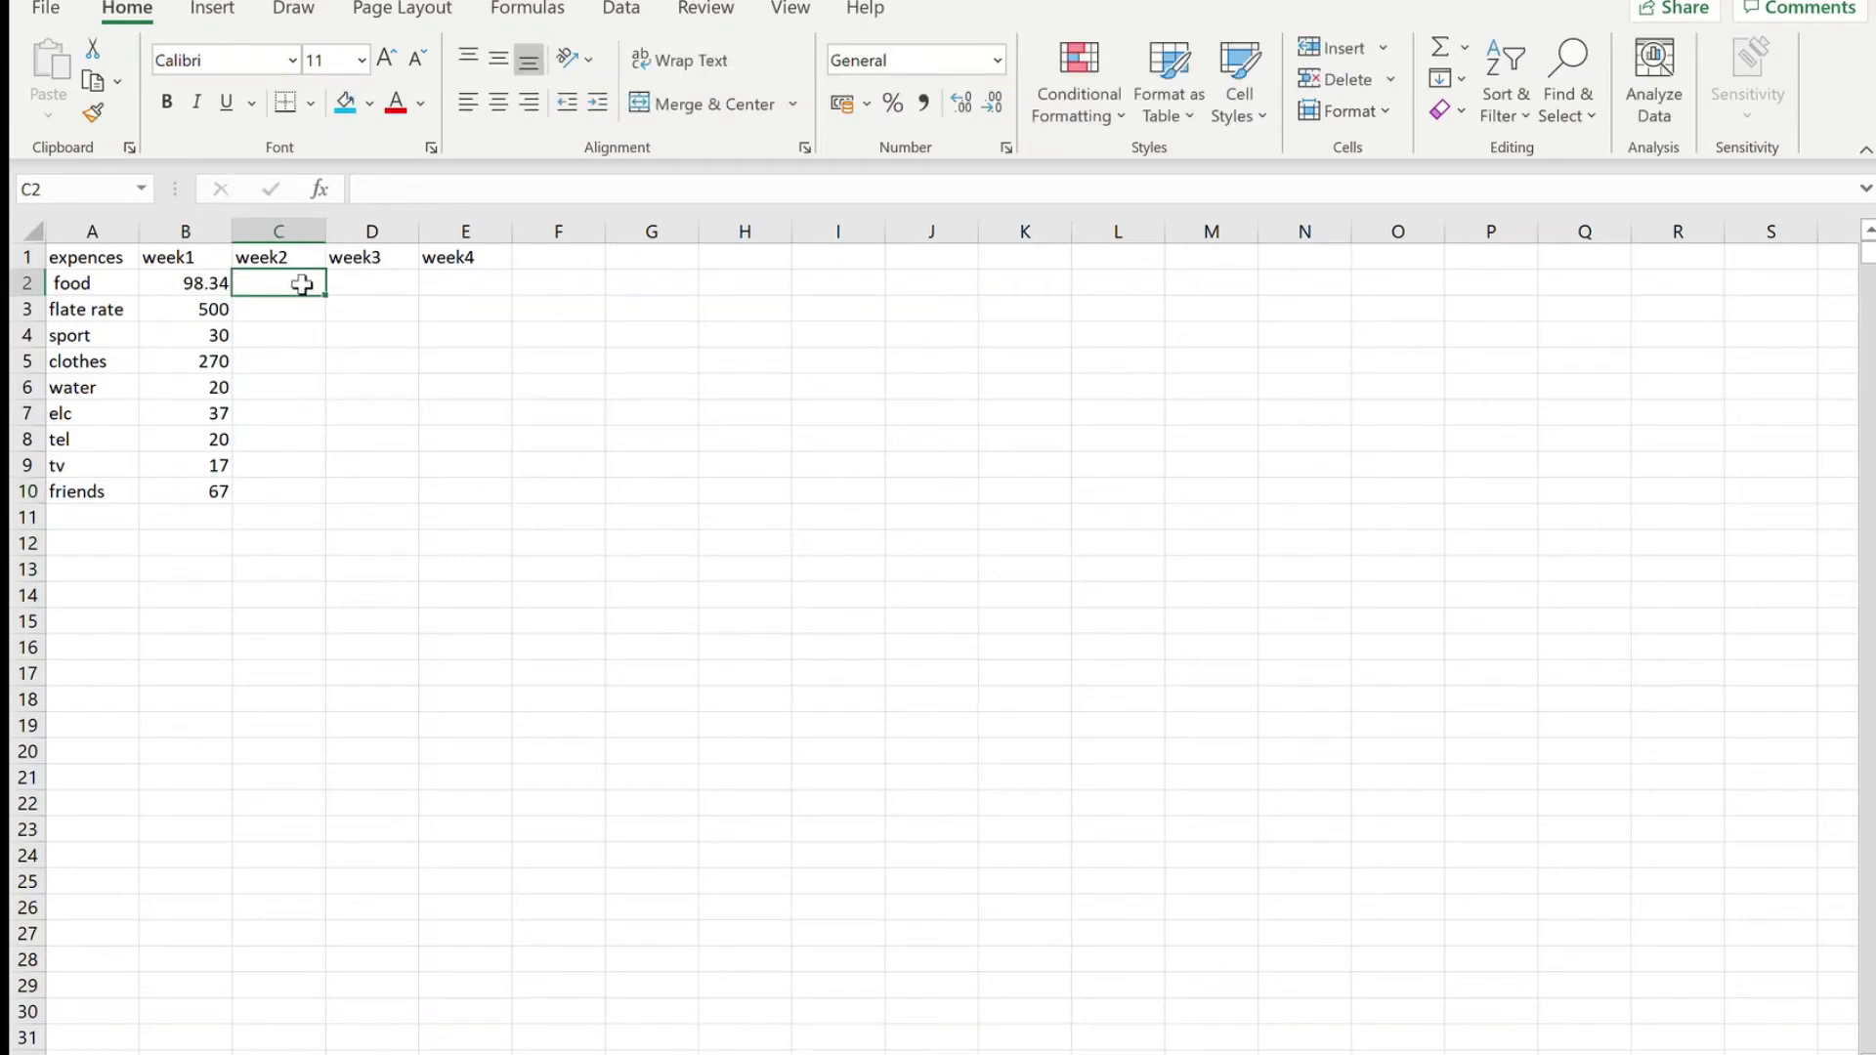
{"action": "type", "text": "67"}
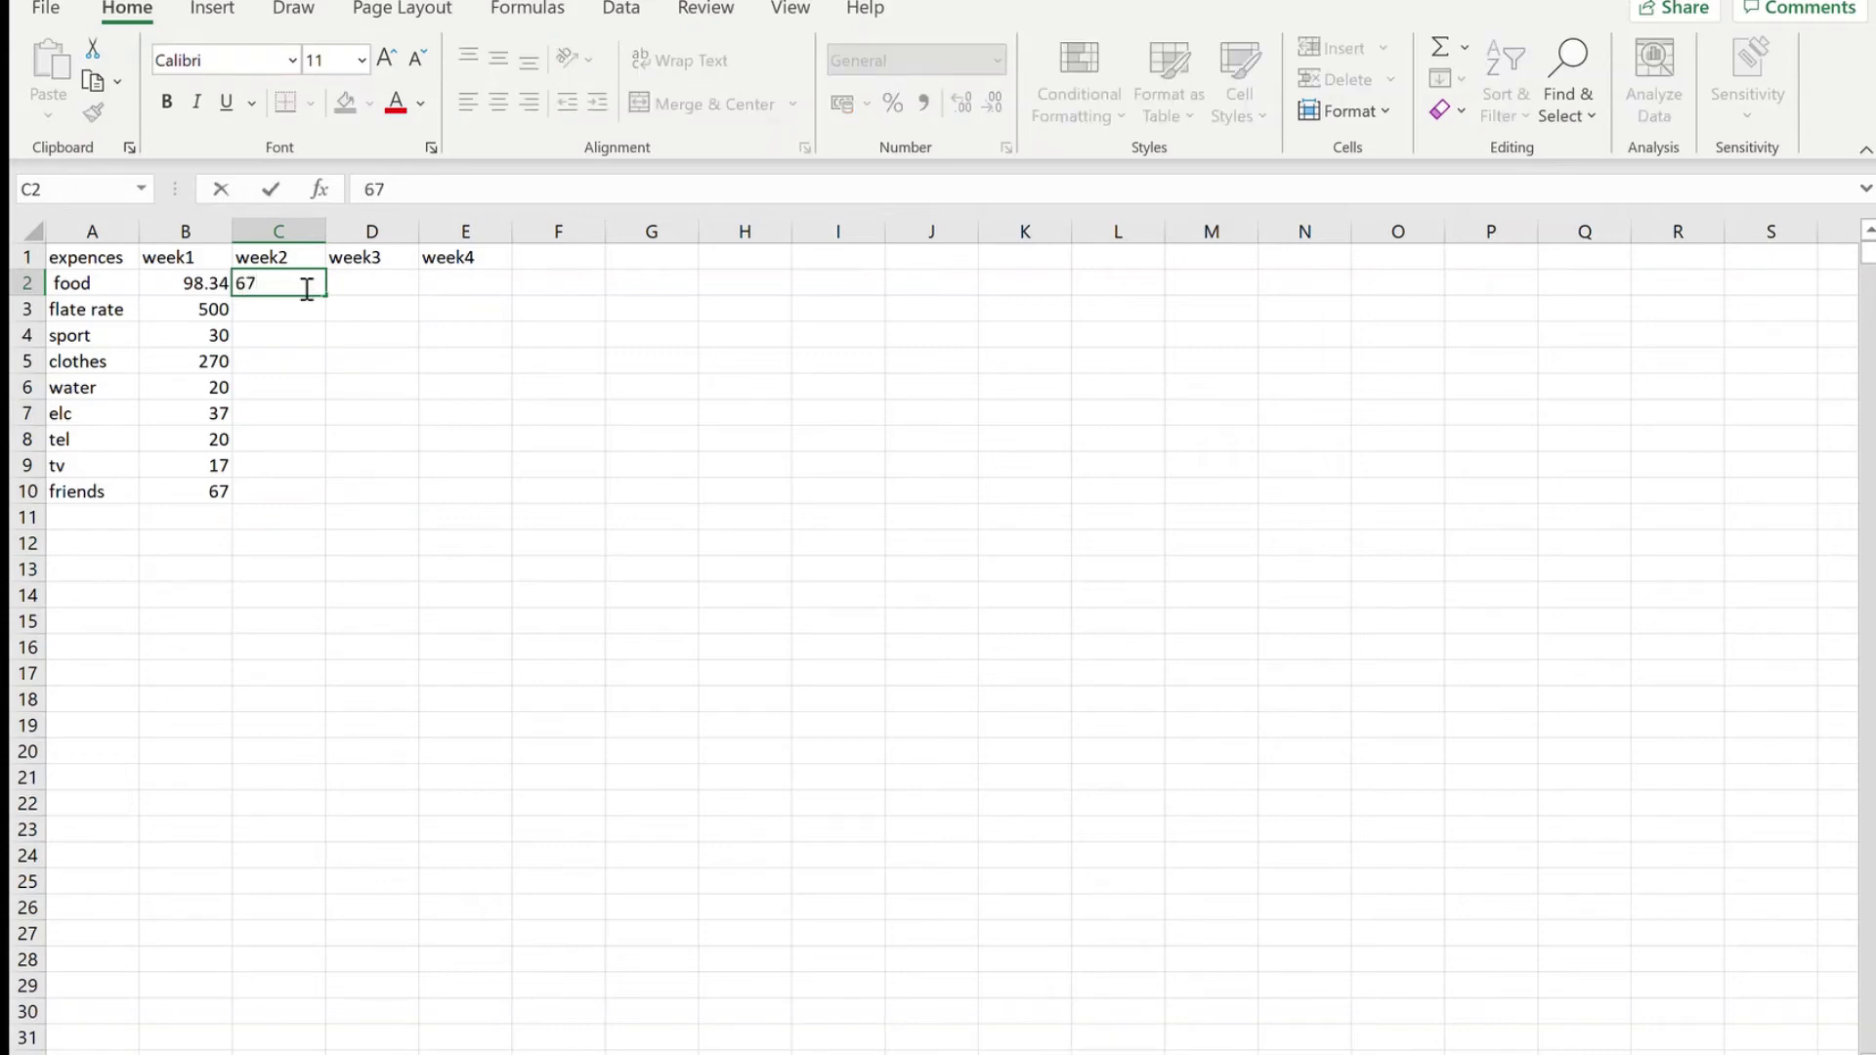
{"action": "key", "text": "Return"}
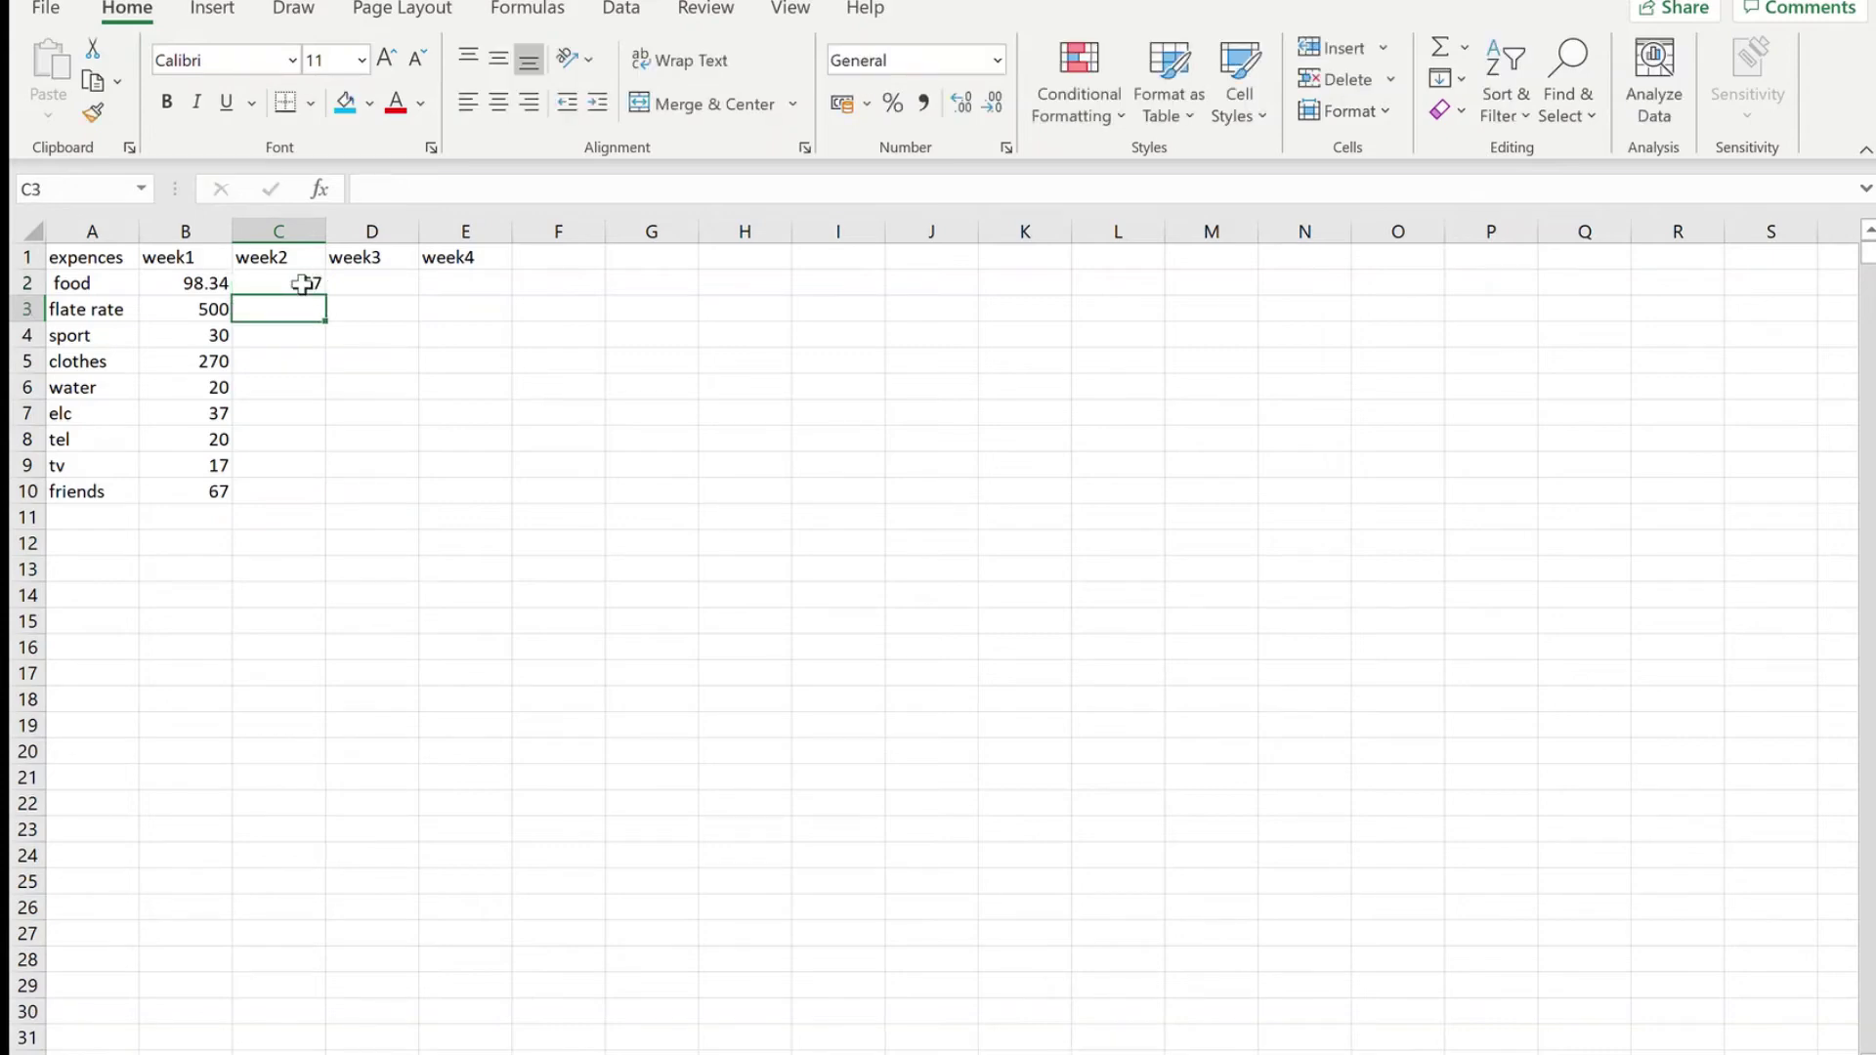
{"action": "type", "text": "0"}
{"action": "key", "text": "Return"}
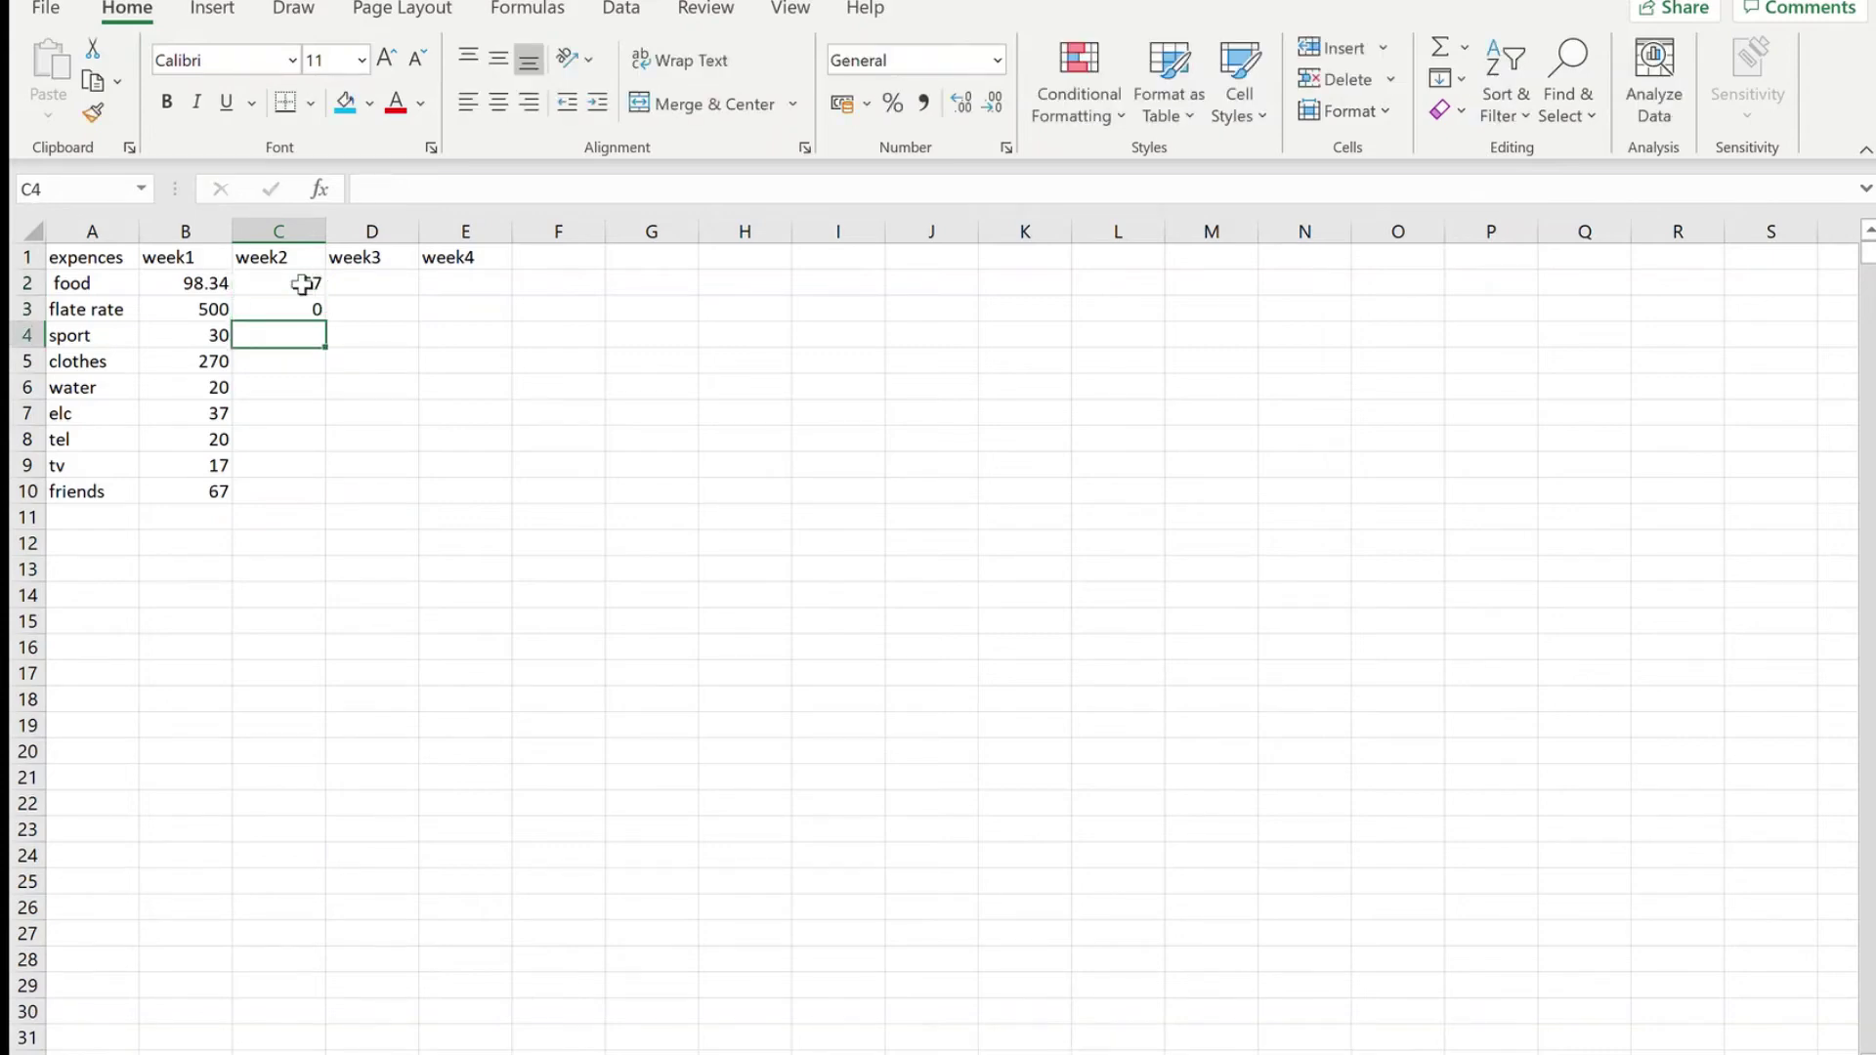
{"action": "key", "text": "Return"}
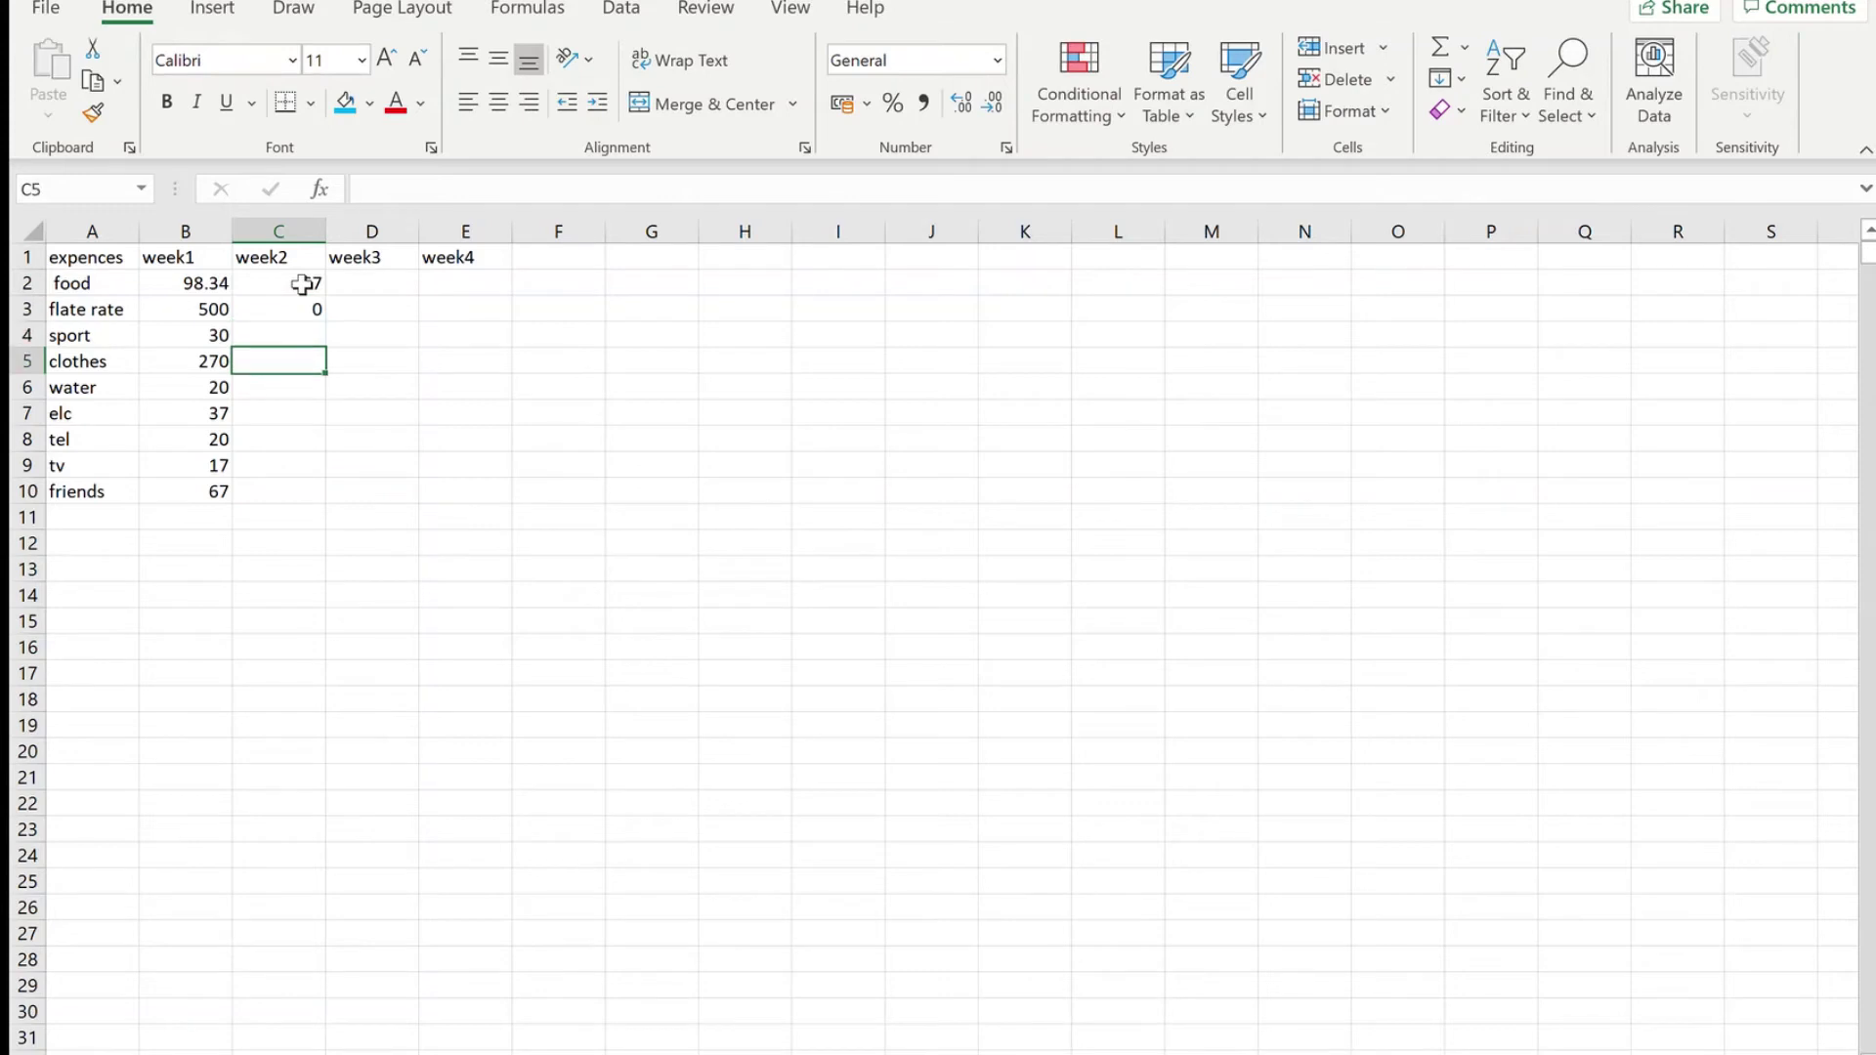
{"action": "key", "text": "Up"}
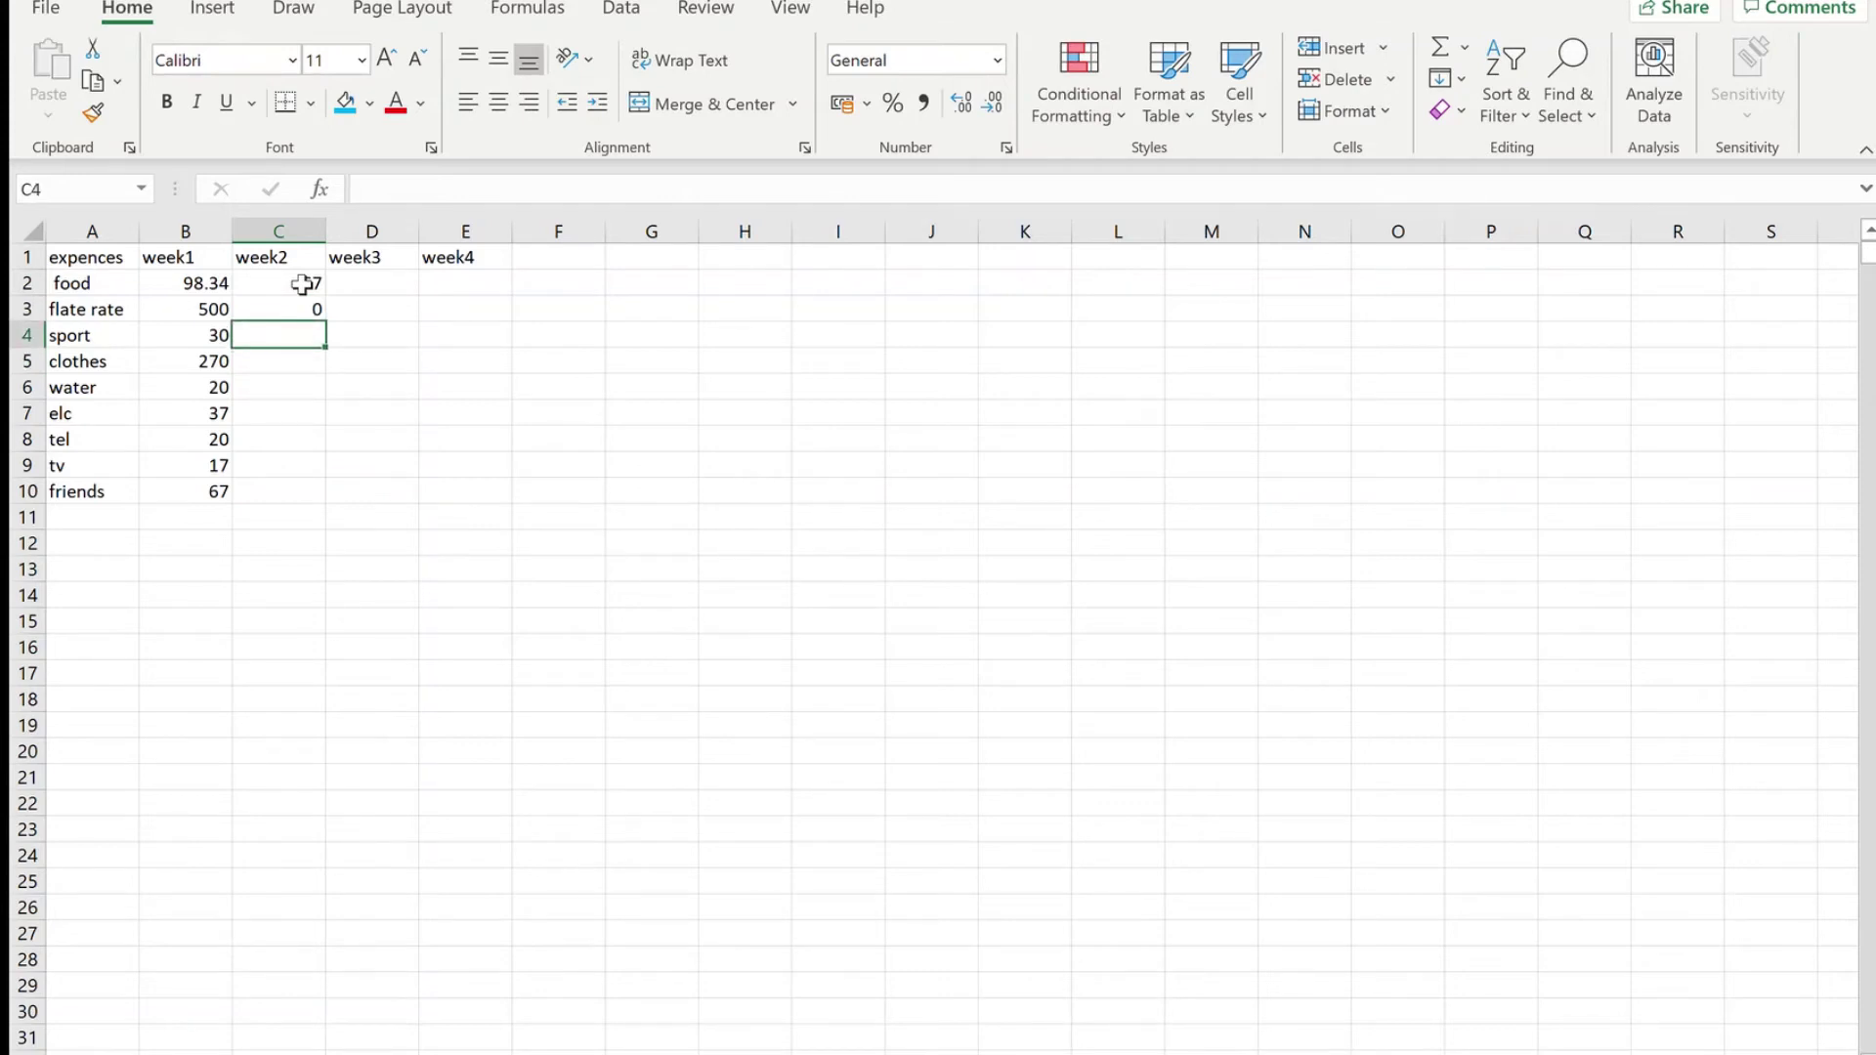
{"action": "type", "text": "0"}
{"action": "key", "text": "Return"}
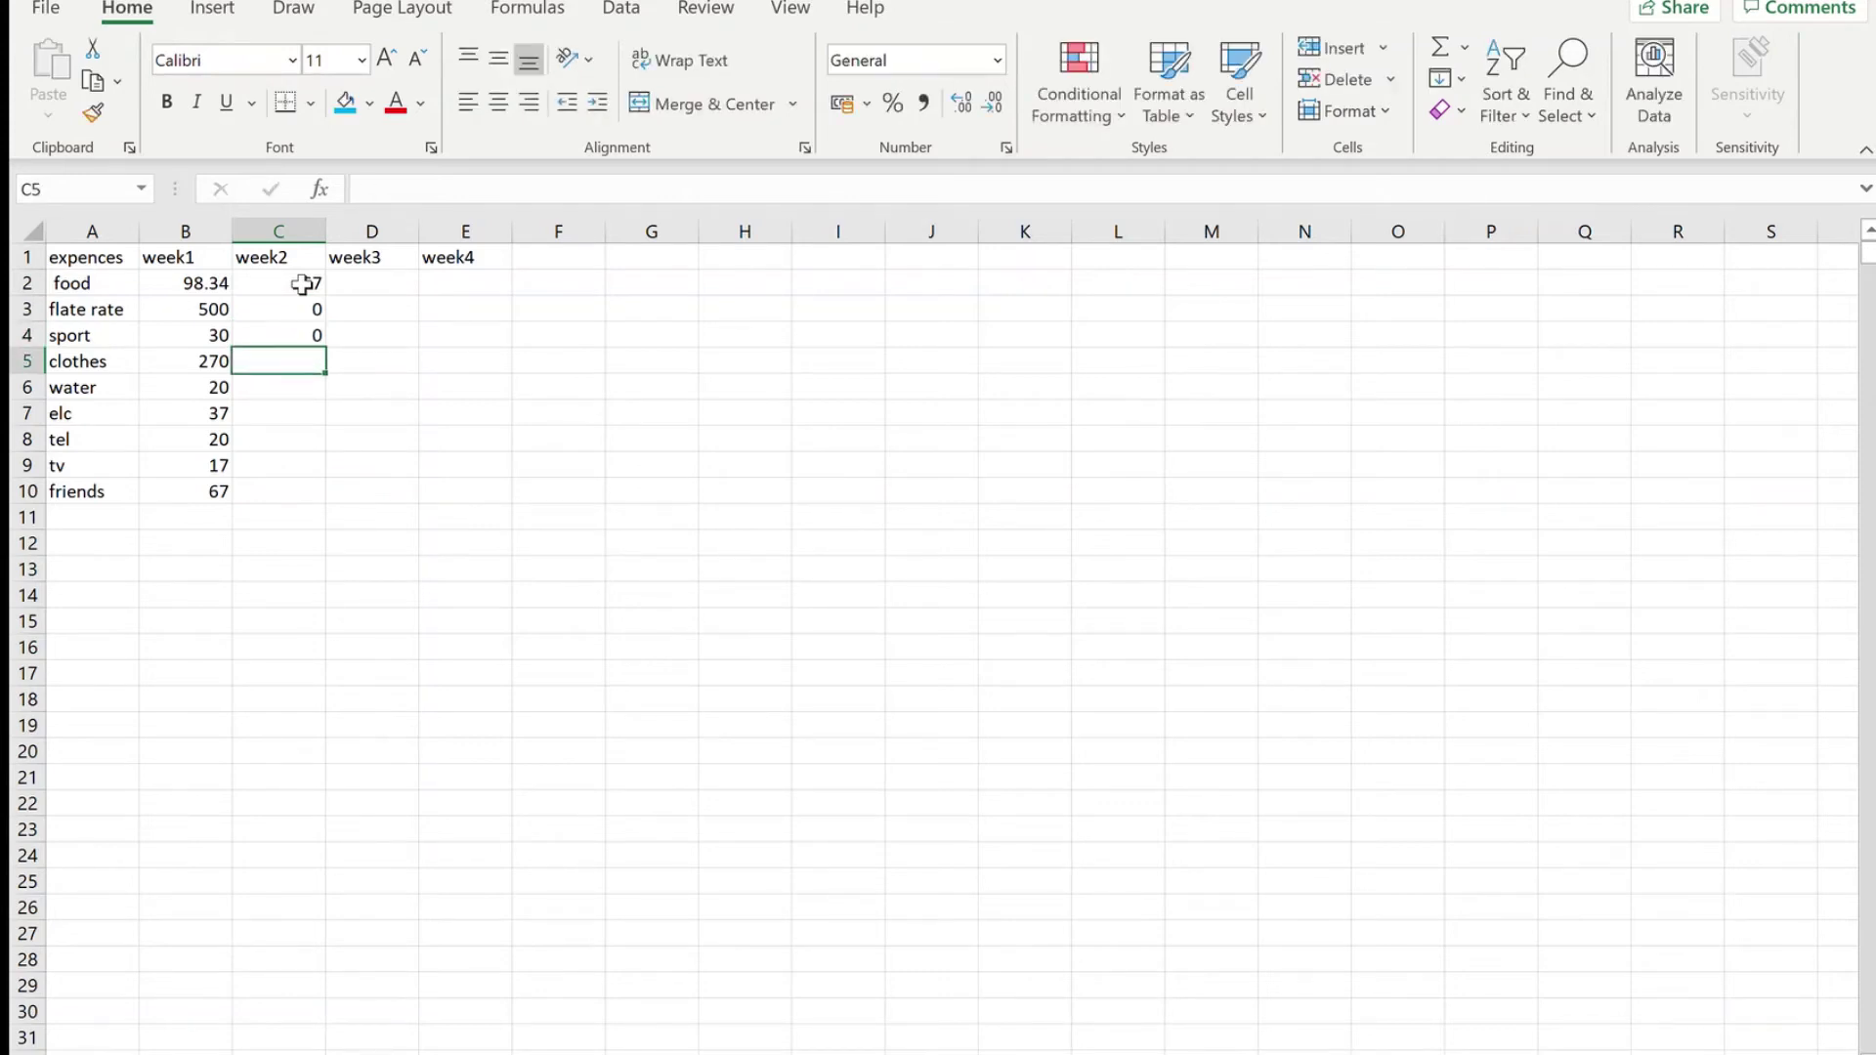
- Enter the week2 amount 34 for clothes in C5
{"action": "type", "text": "23"}
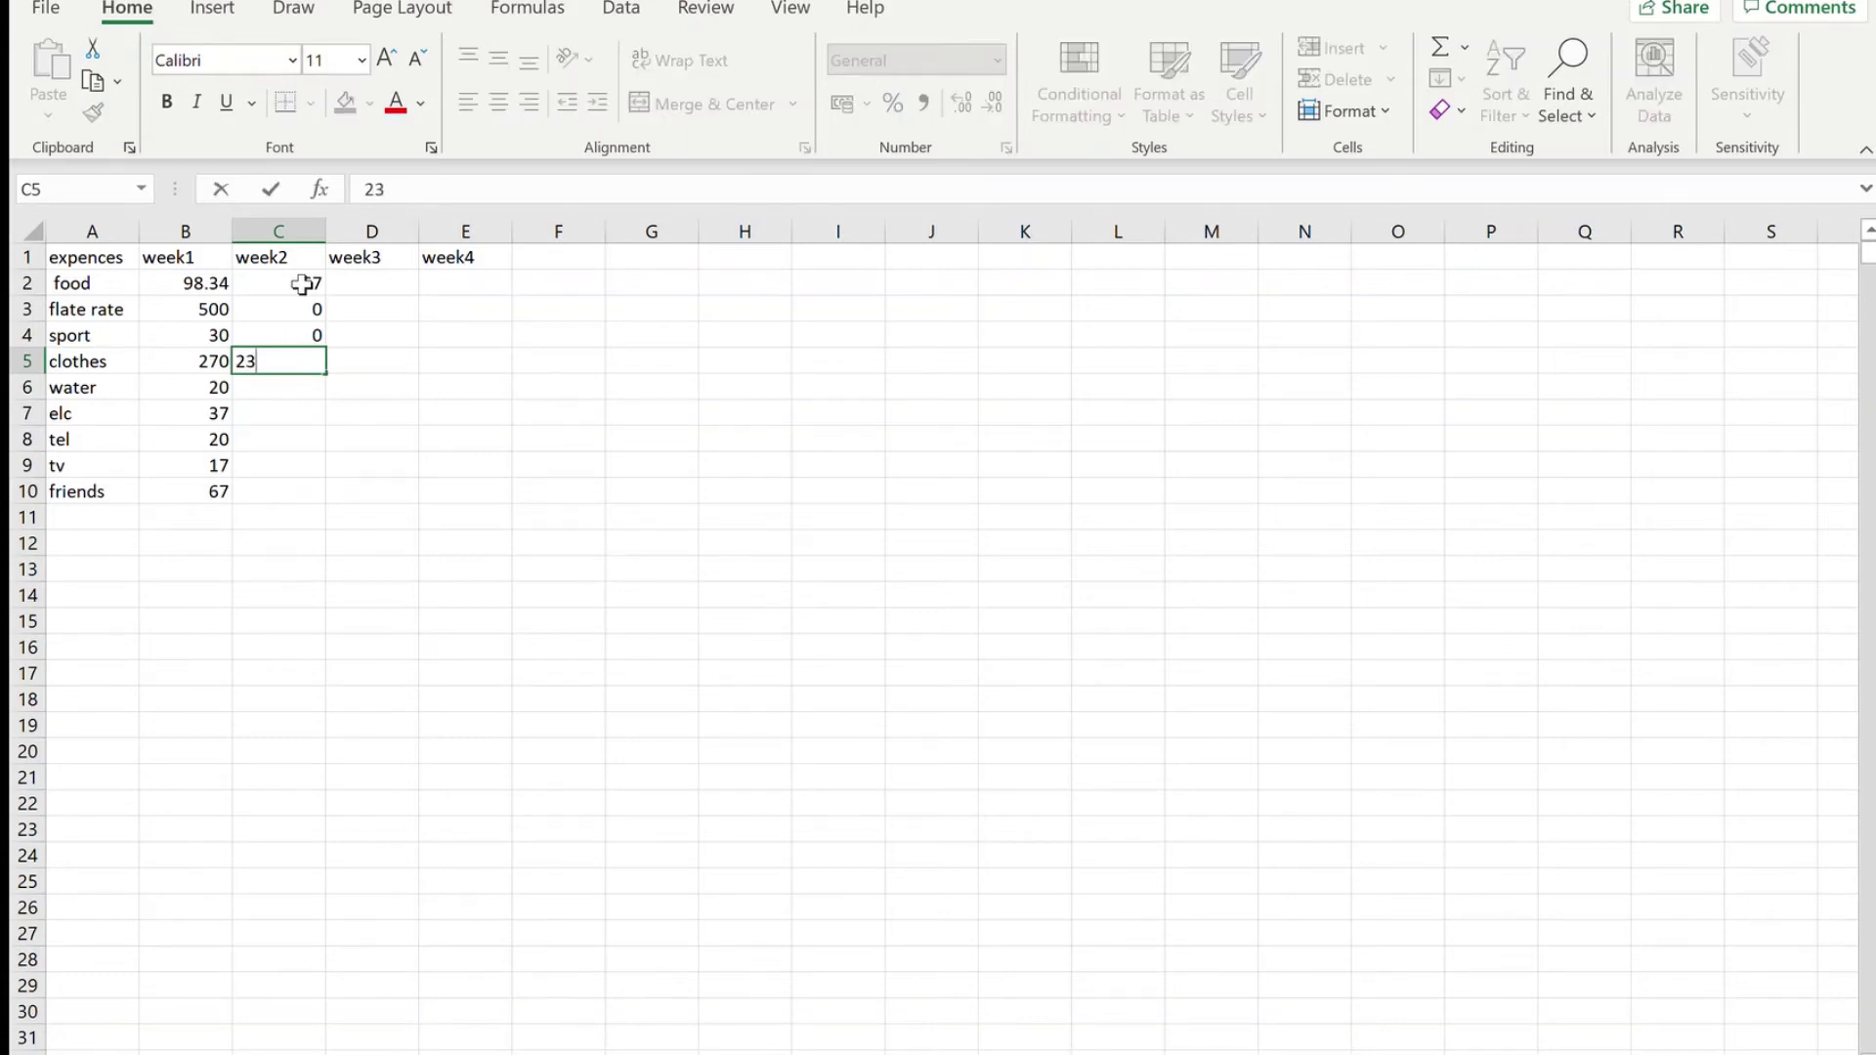
{"action": "type", "text": "0"}
{"action": "key", "text": "BackSpace"}
{"action": "key", "text": "BackSpace"}
{"action": "key", "text": "BackSpace"}
{"action": "type", "text": "34"}
{"action": "key", "text": "Return"}
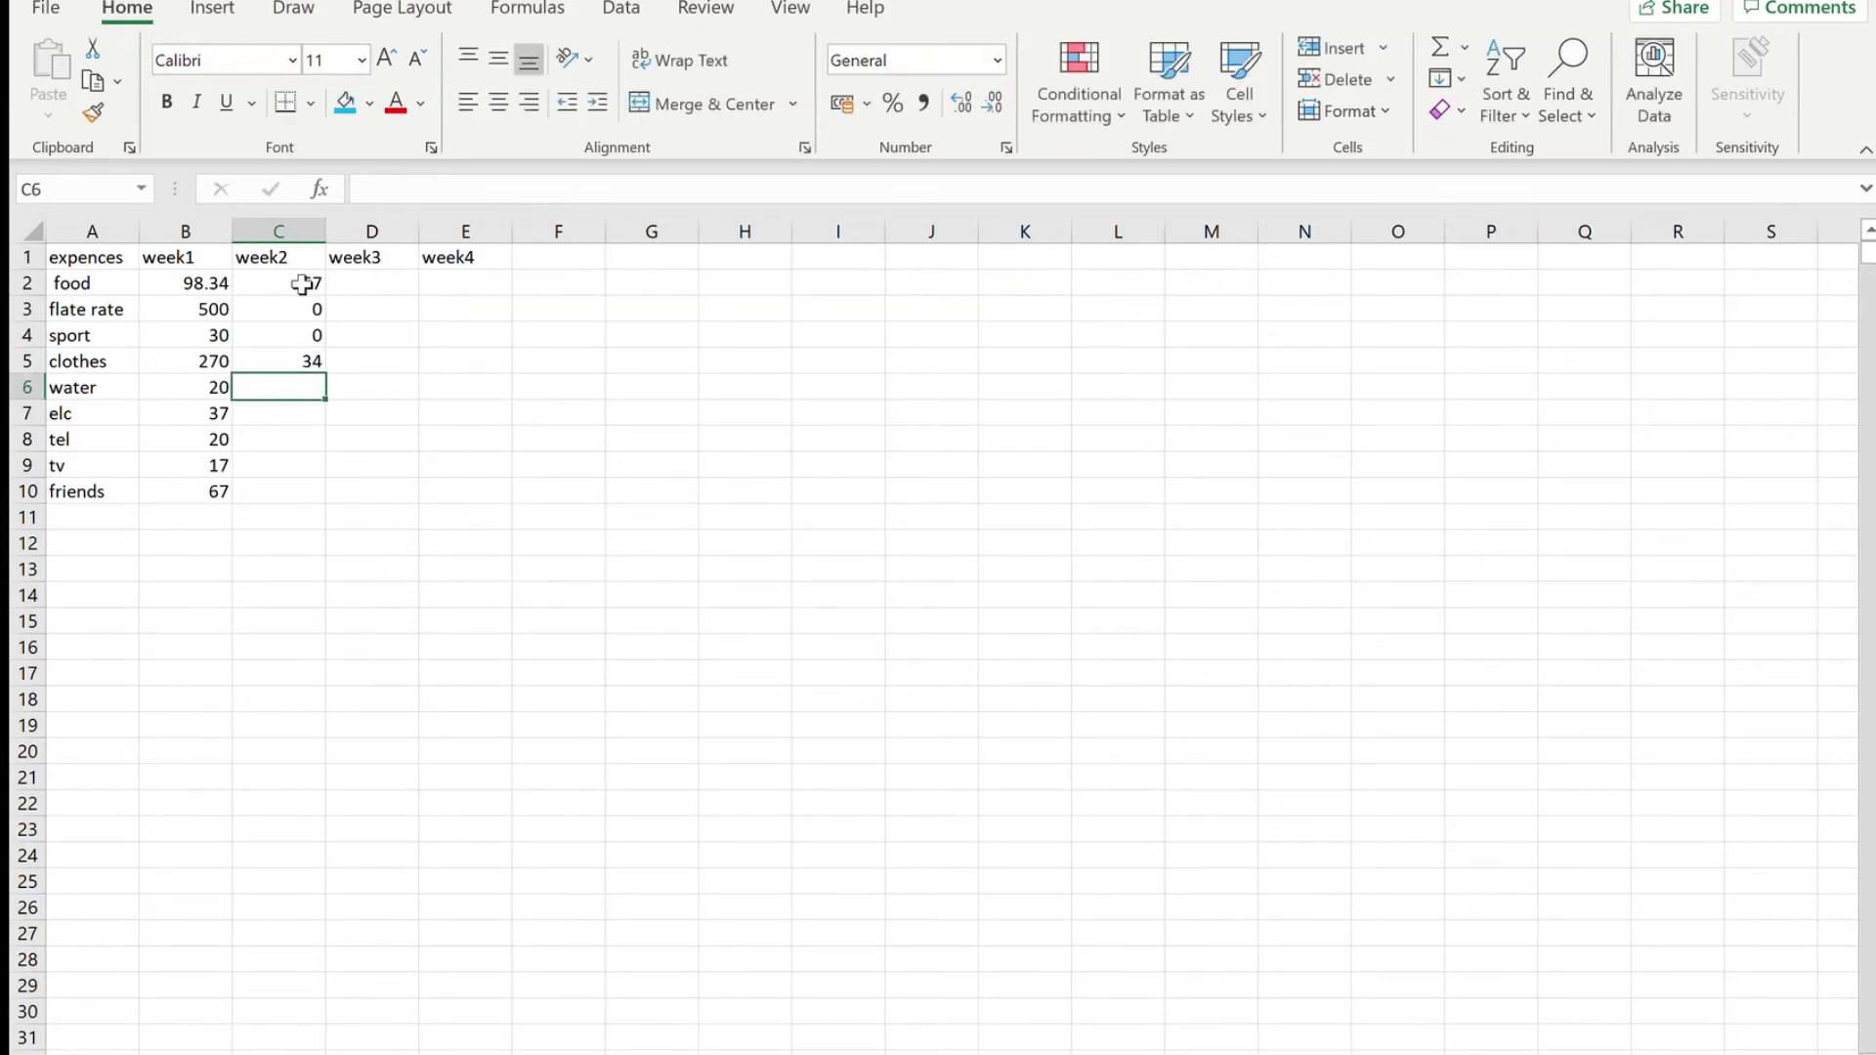
- Enter the week2 amounts 0 for water, elc, tel and tv in C6 to C9, and 37 for friends in C10
{"action": "key", "text": "Return"}
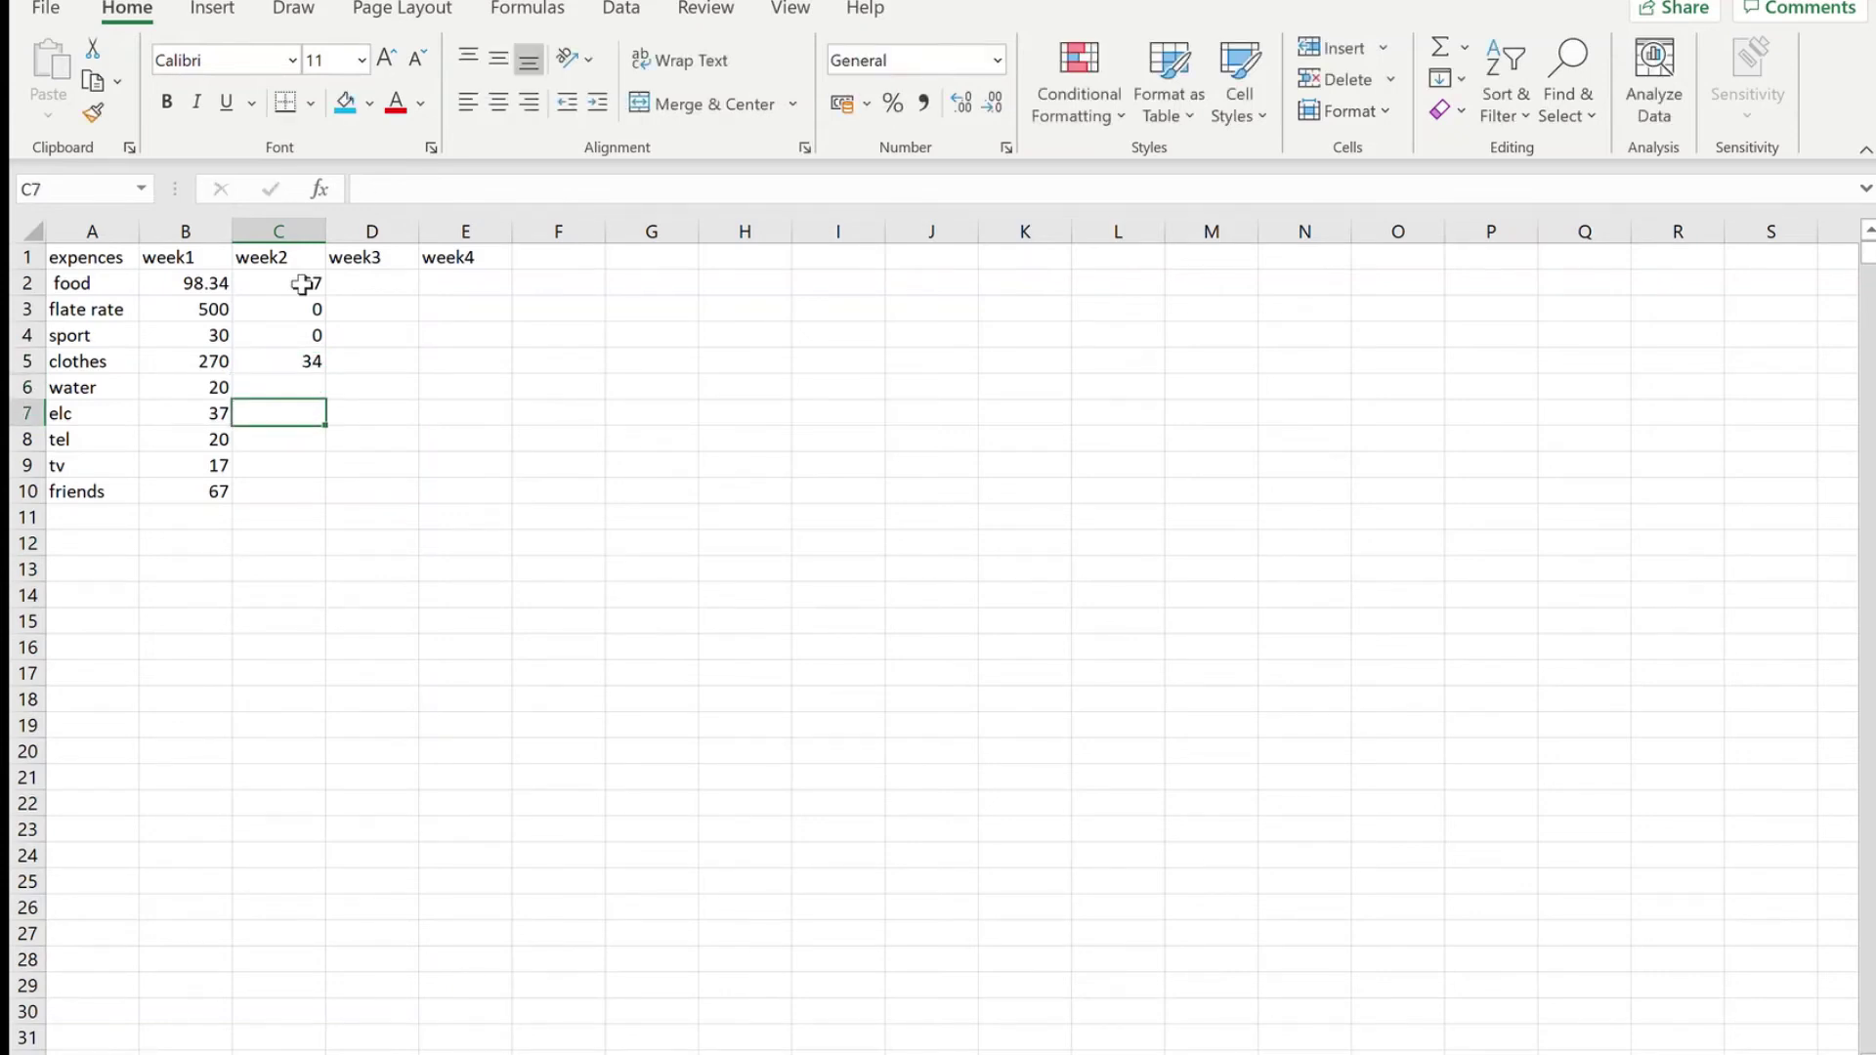
{"action": "key", "text": "Up"}
{"action": "type", "text": "0"}
{"action": "key", "text": "Return"}
{"action": "type", "text": "0"}
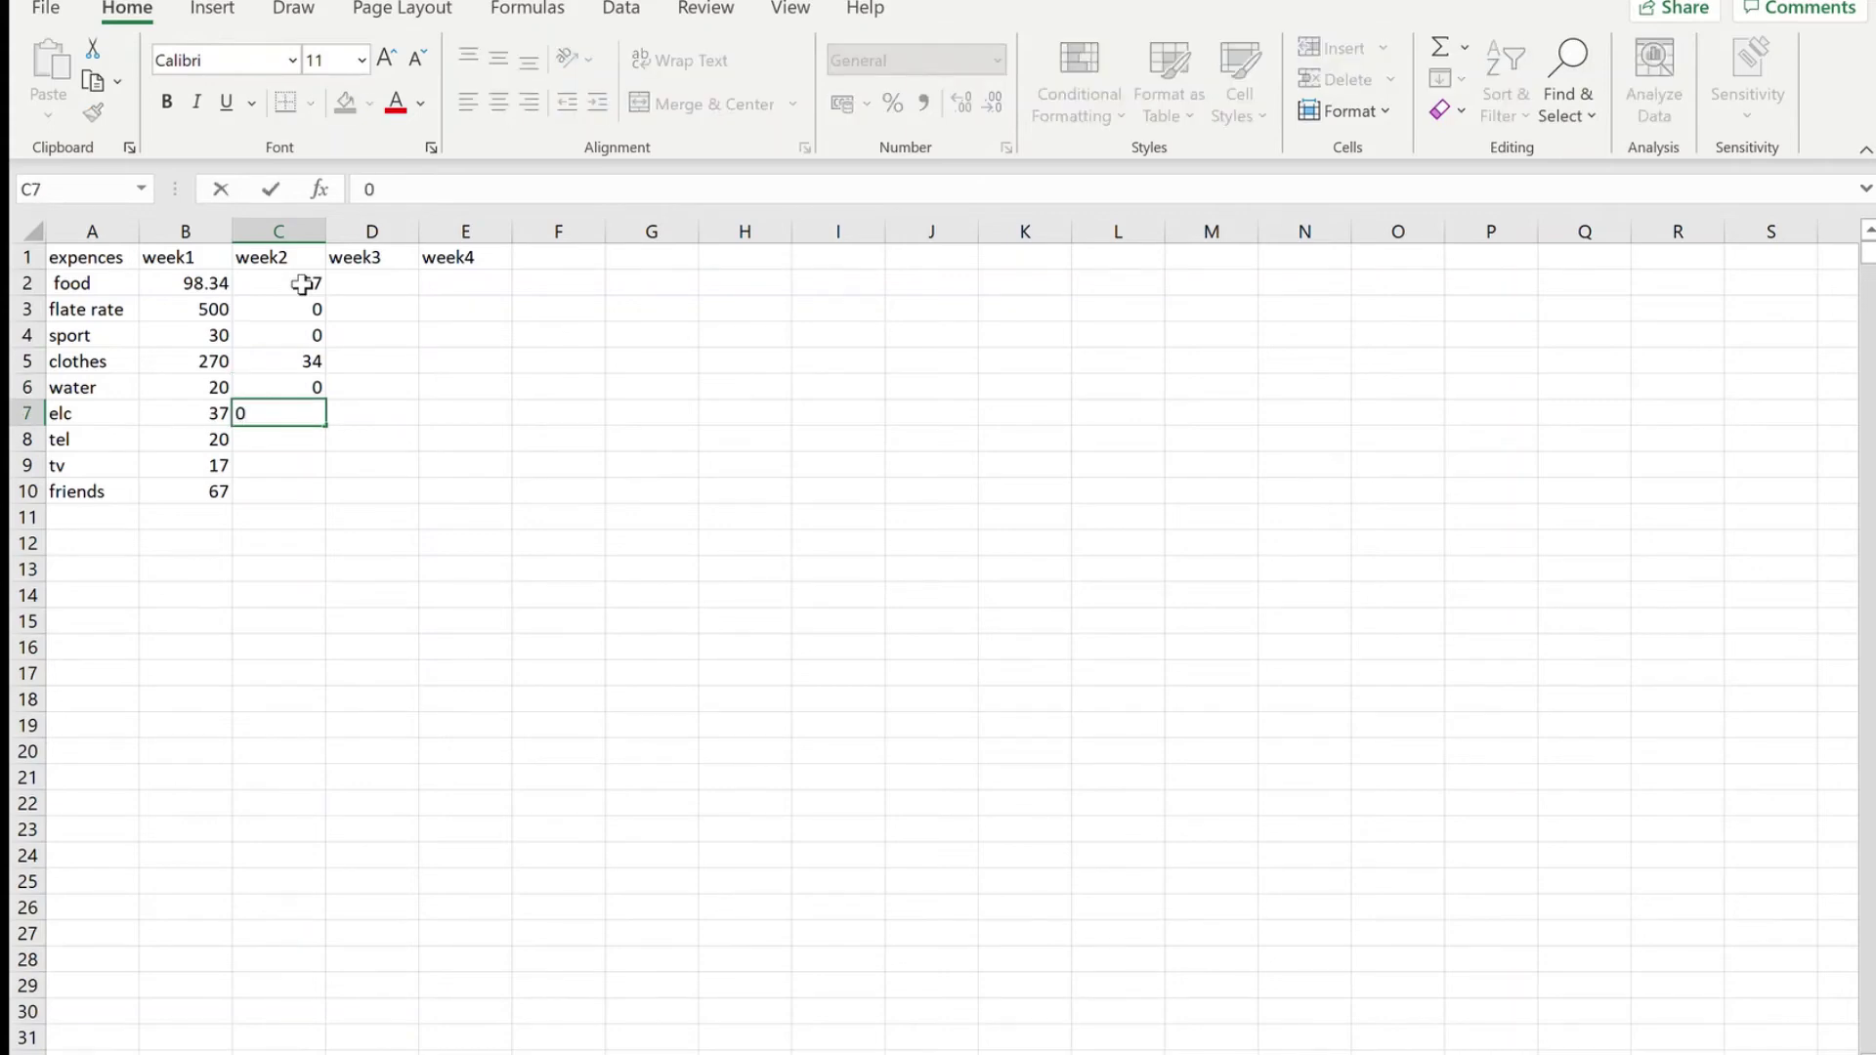
{"action": "key", "text": "Return"}
{"action": "type", "text": "0"}
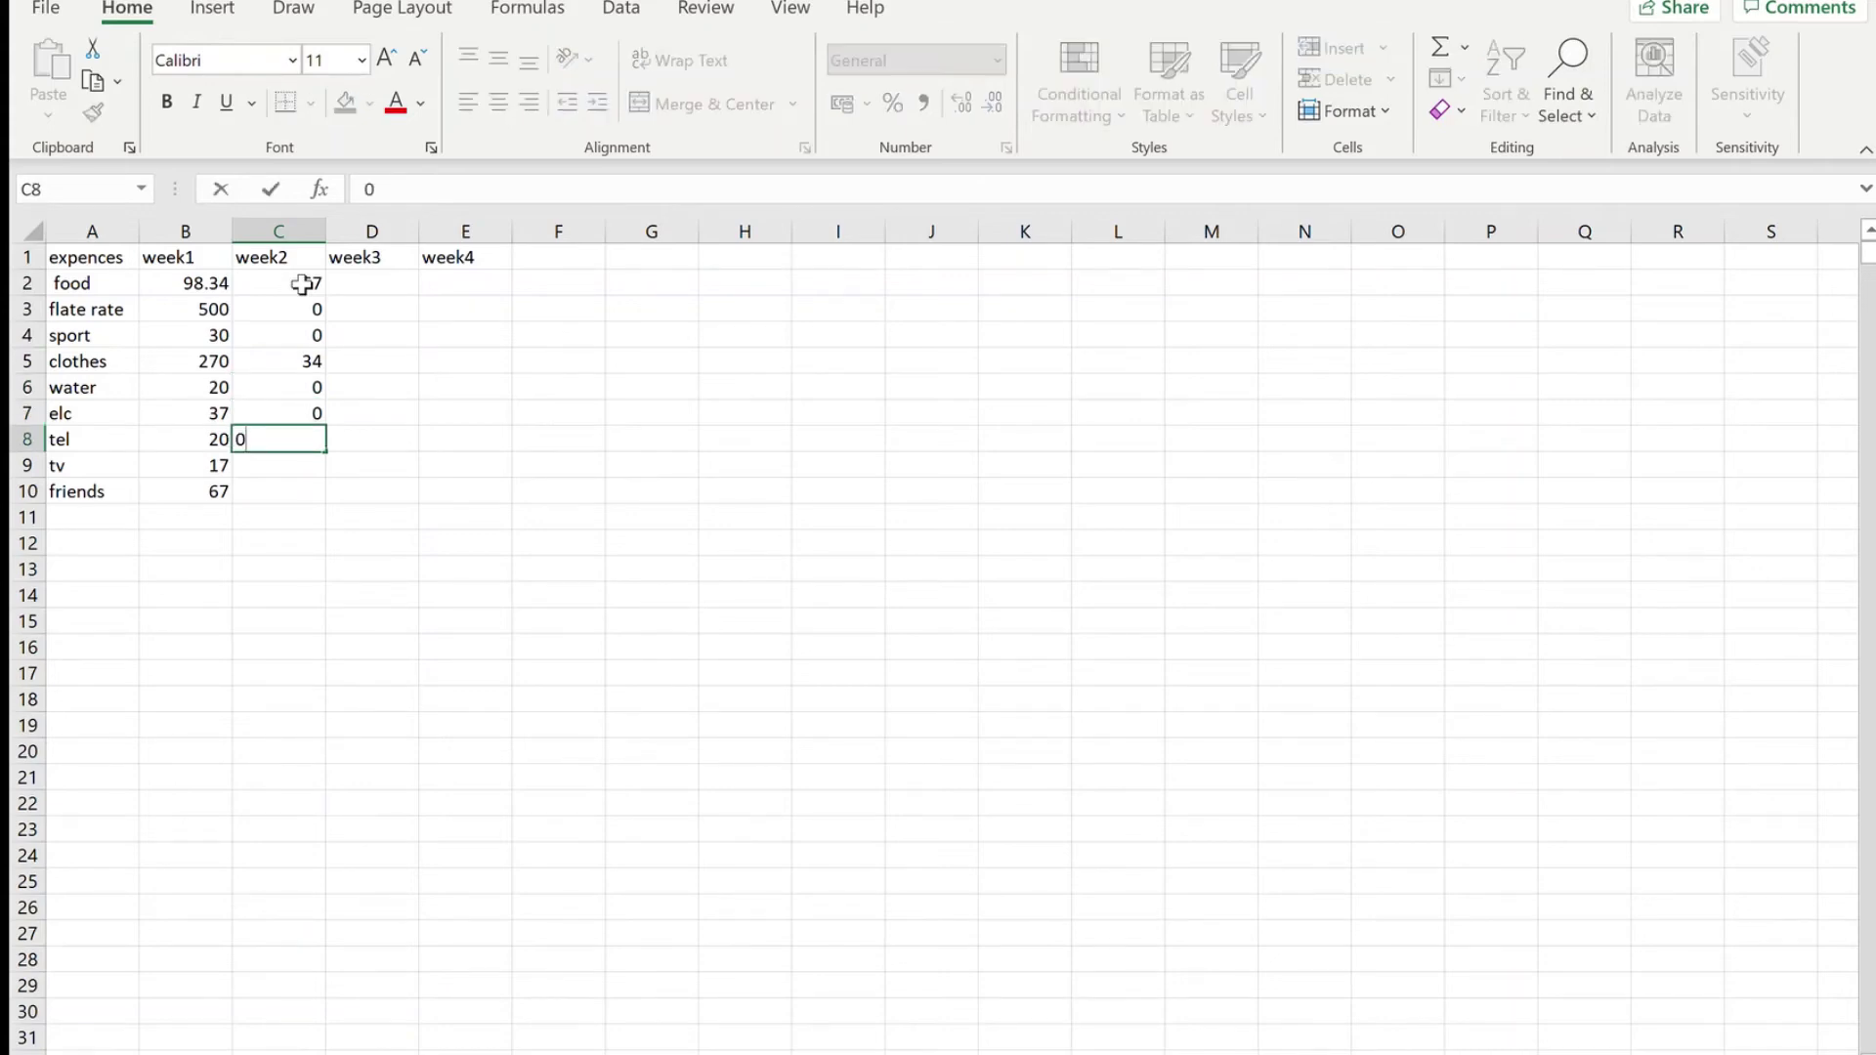
{"action": "key", "text": "Return"}
{"action": "type", "text": "0"}
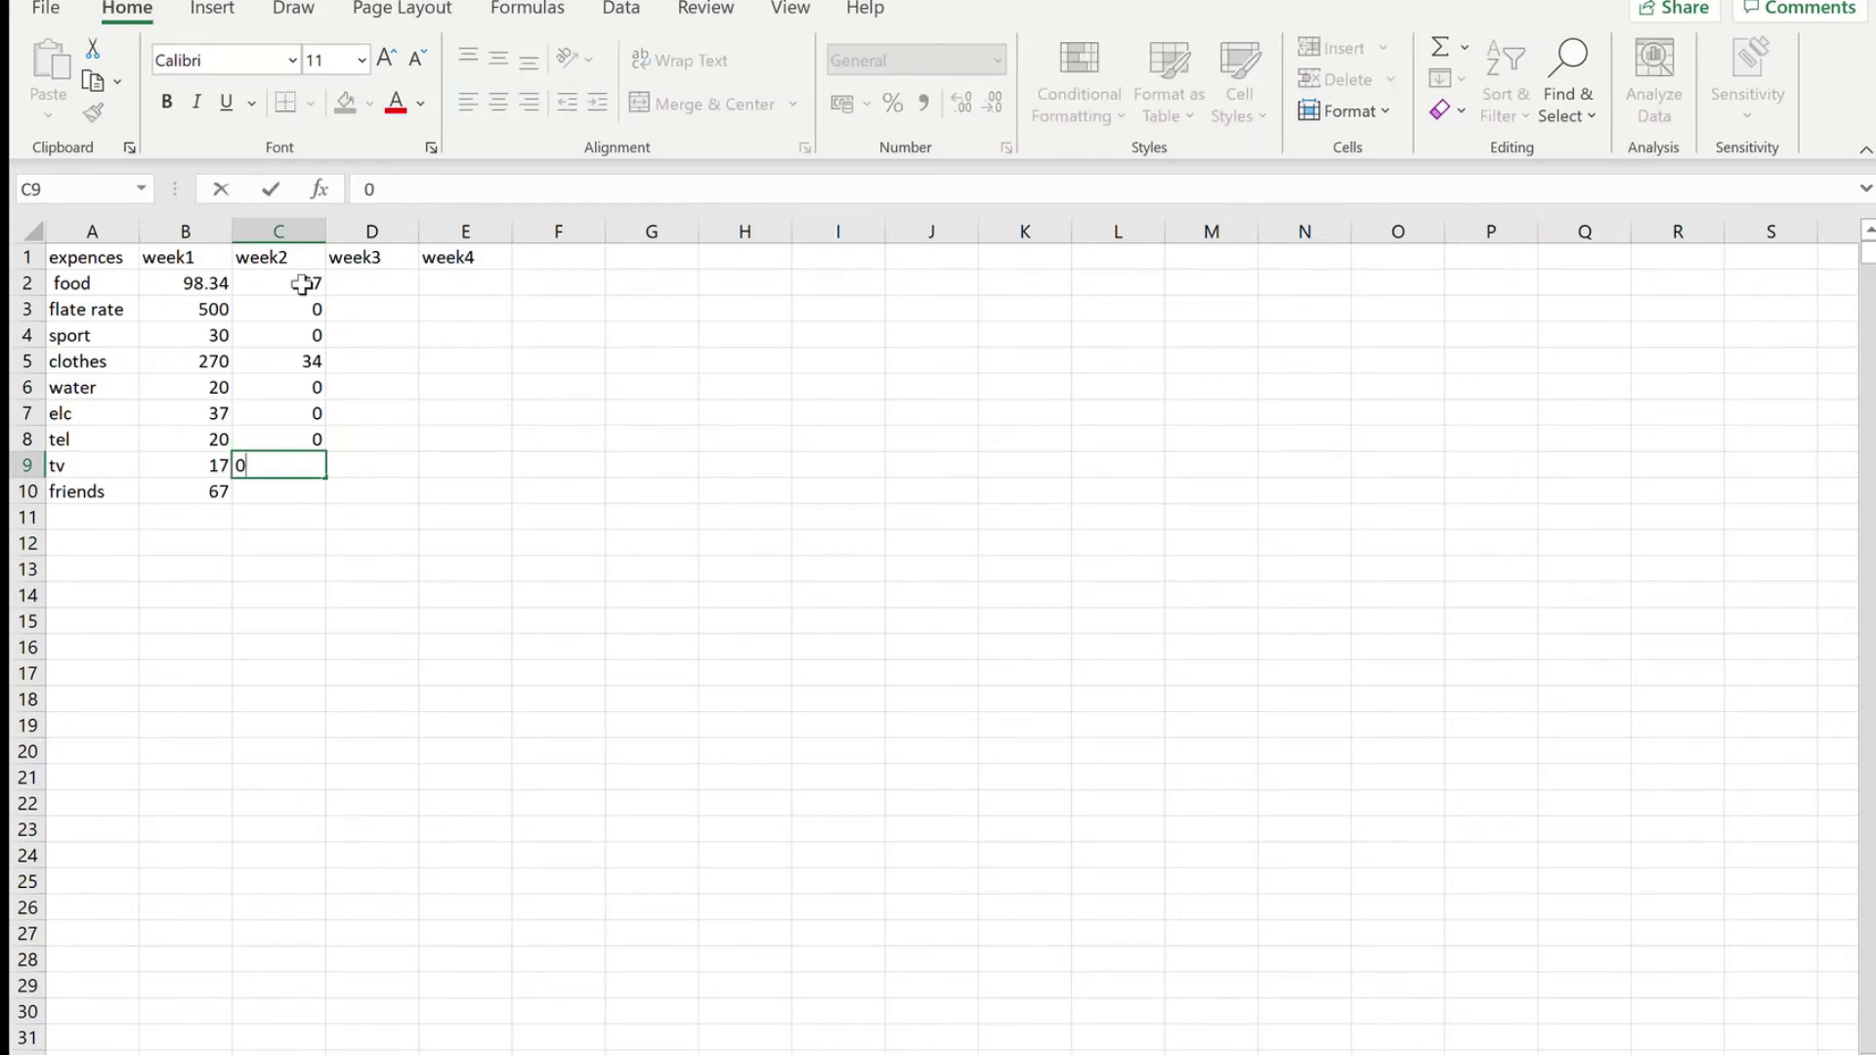
{"action": "key", "text": "Return"}
{"action": "type", "text": "37"}
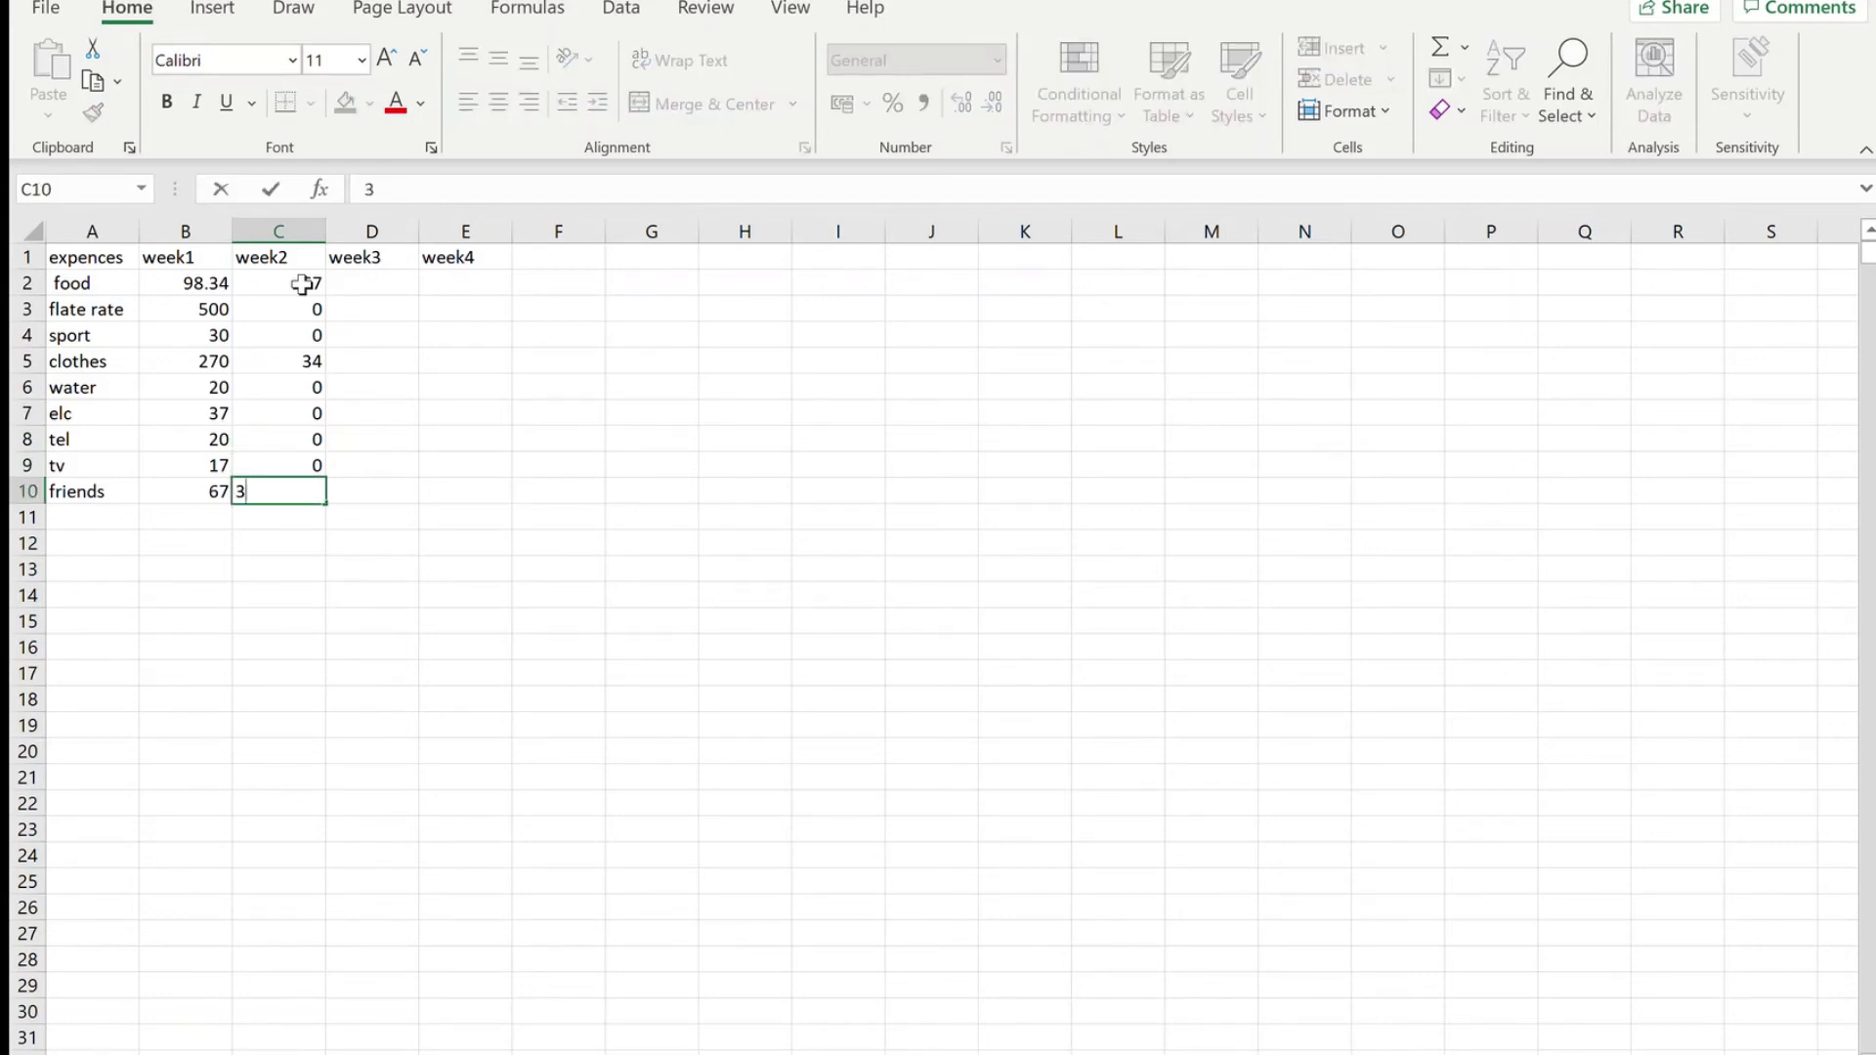
- Enter the week3 amounts 54 for food in D2, 89 for clothes in D5 and 76 for friends in D10
{"action": "left_click", "coordinate": [386, 283]}
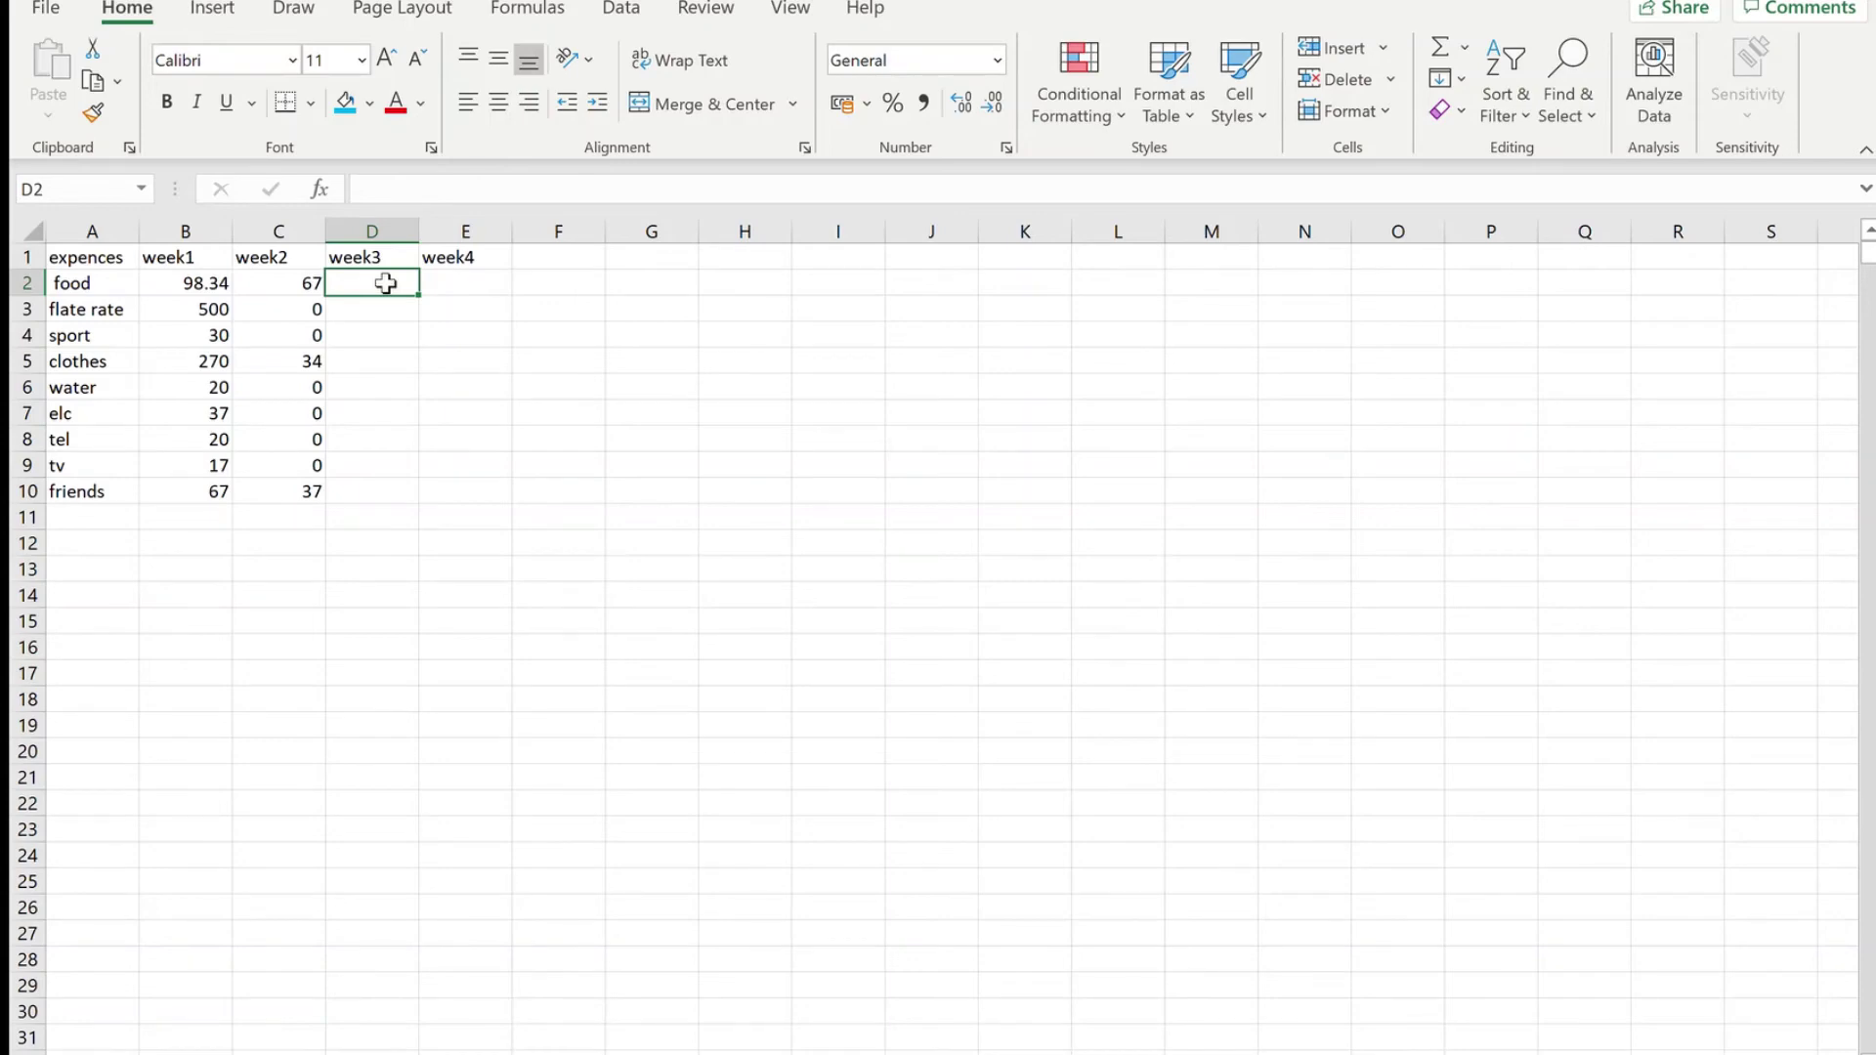
{"action": "type", "text": "54"}
{"action": "key", "text": "Return"}
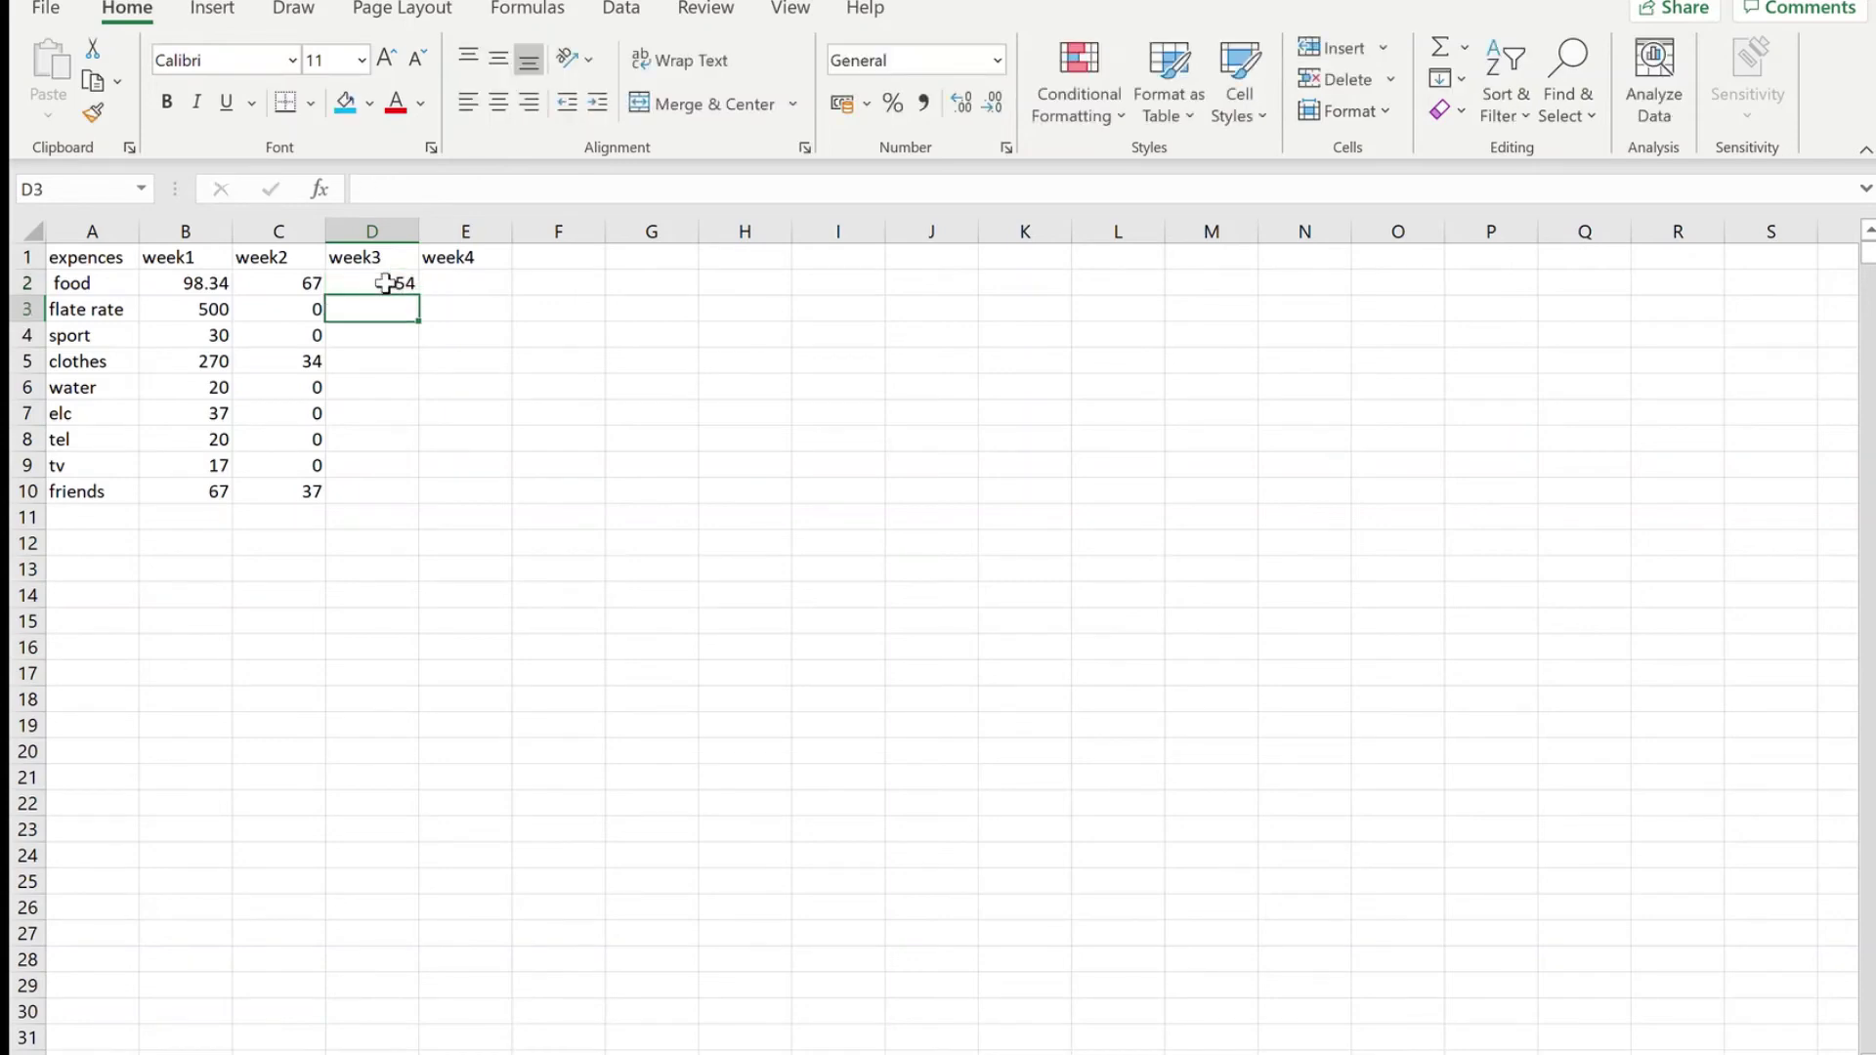
{"action": "key", "text": "Down"}
{"action": "key", "text": "Down"}
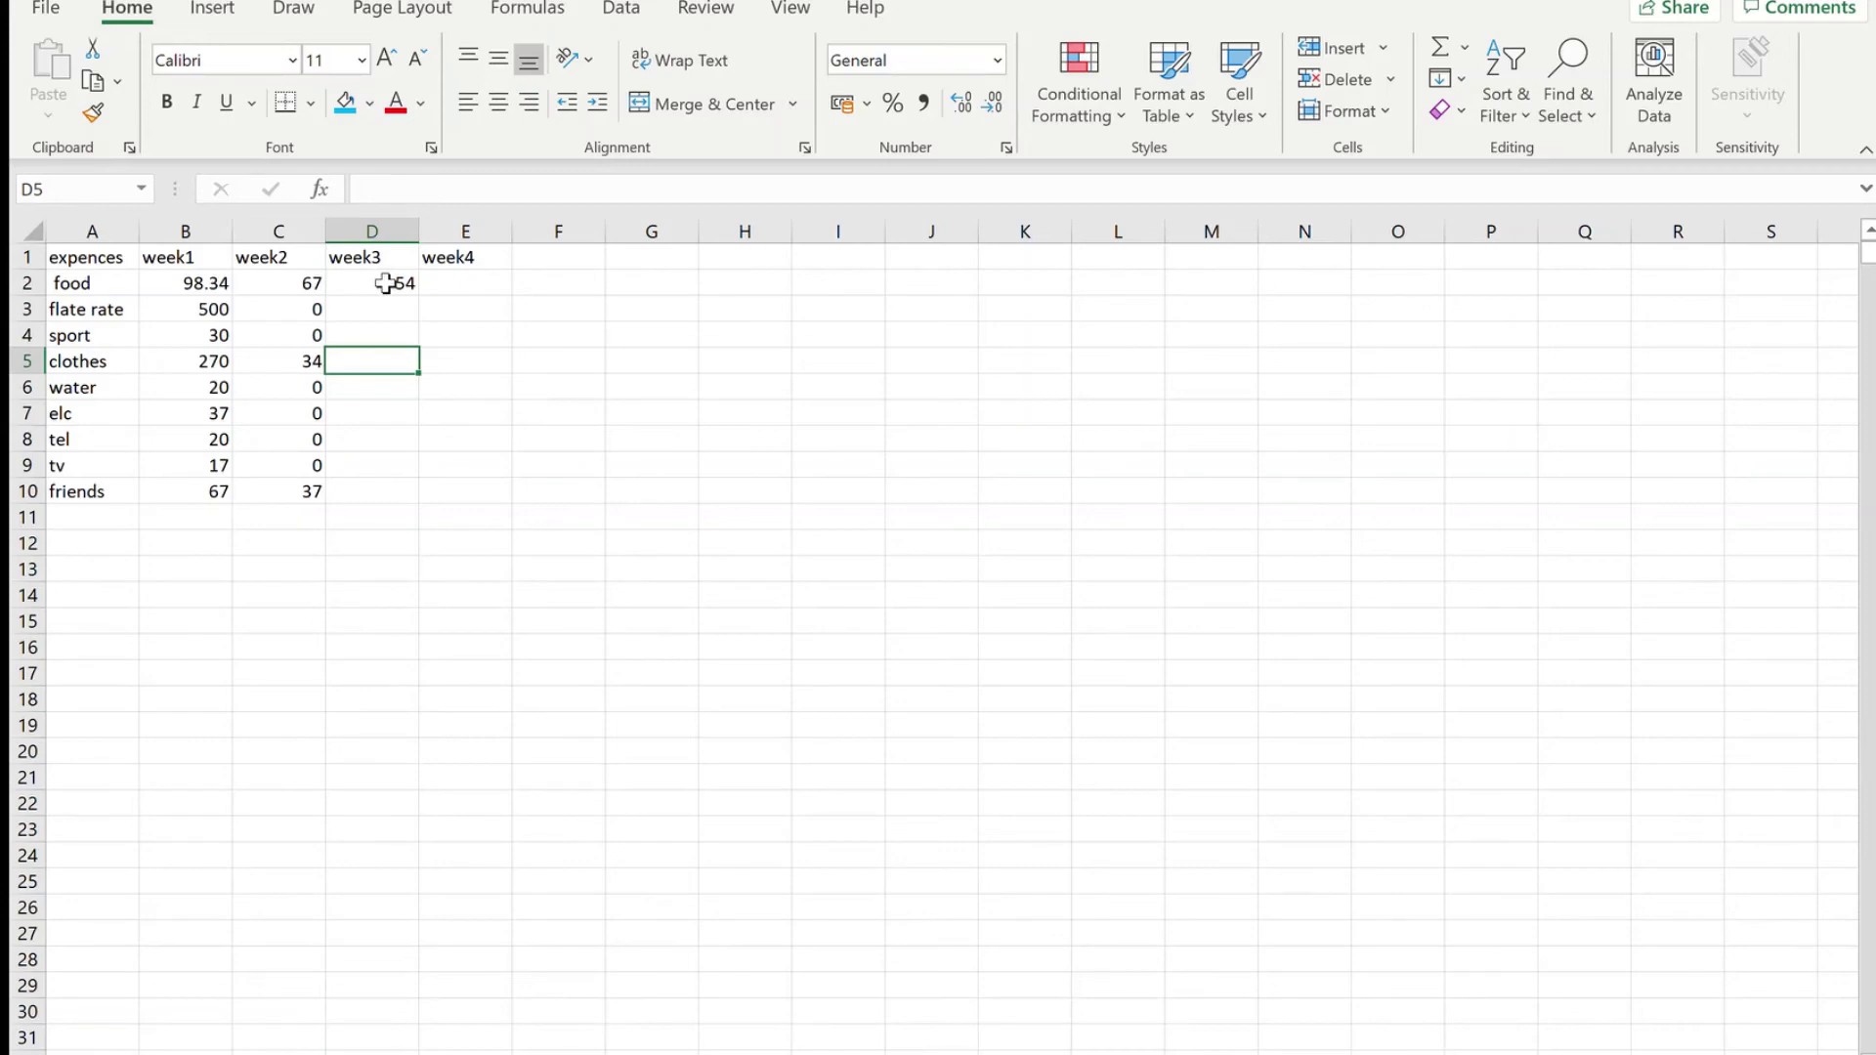
{"action": "type", "text": "89"}
{"action": "key", "text": "Return"}
{"action": "key", "text": "Down"}
{"action": "key", "text": "Down"}
{"action": "key", "text": "Down"}
{"action": "key", "text": "Down"}
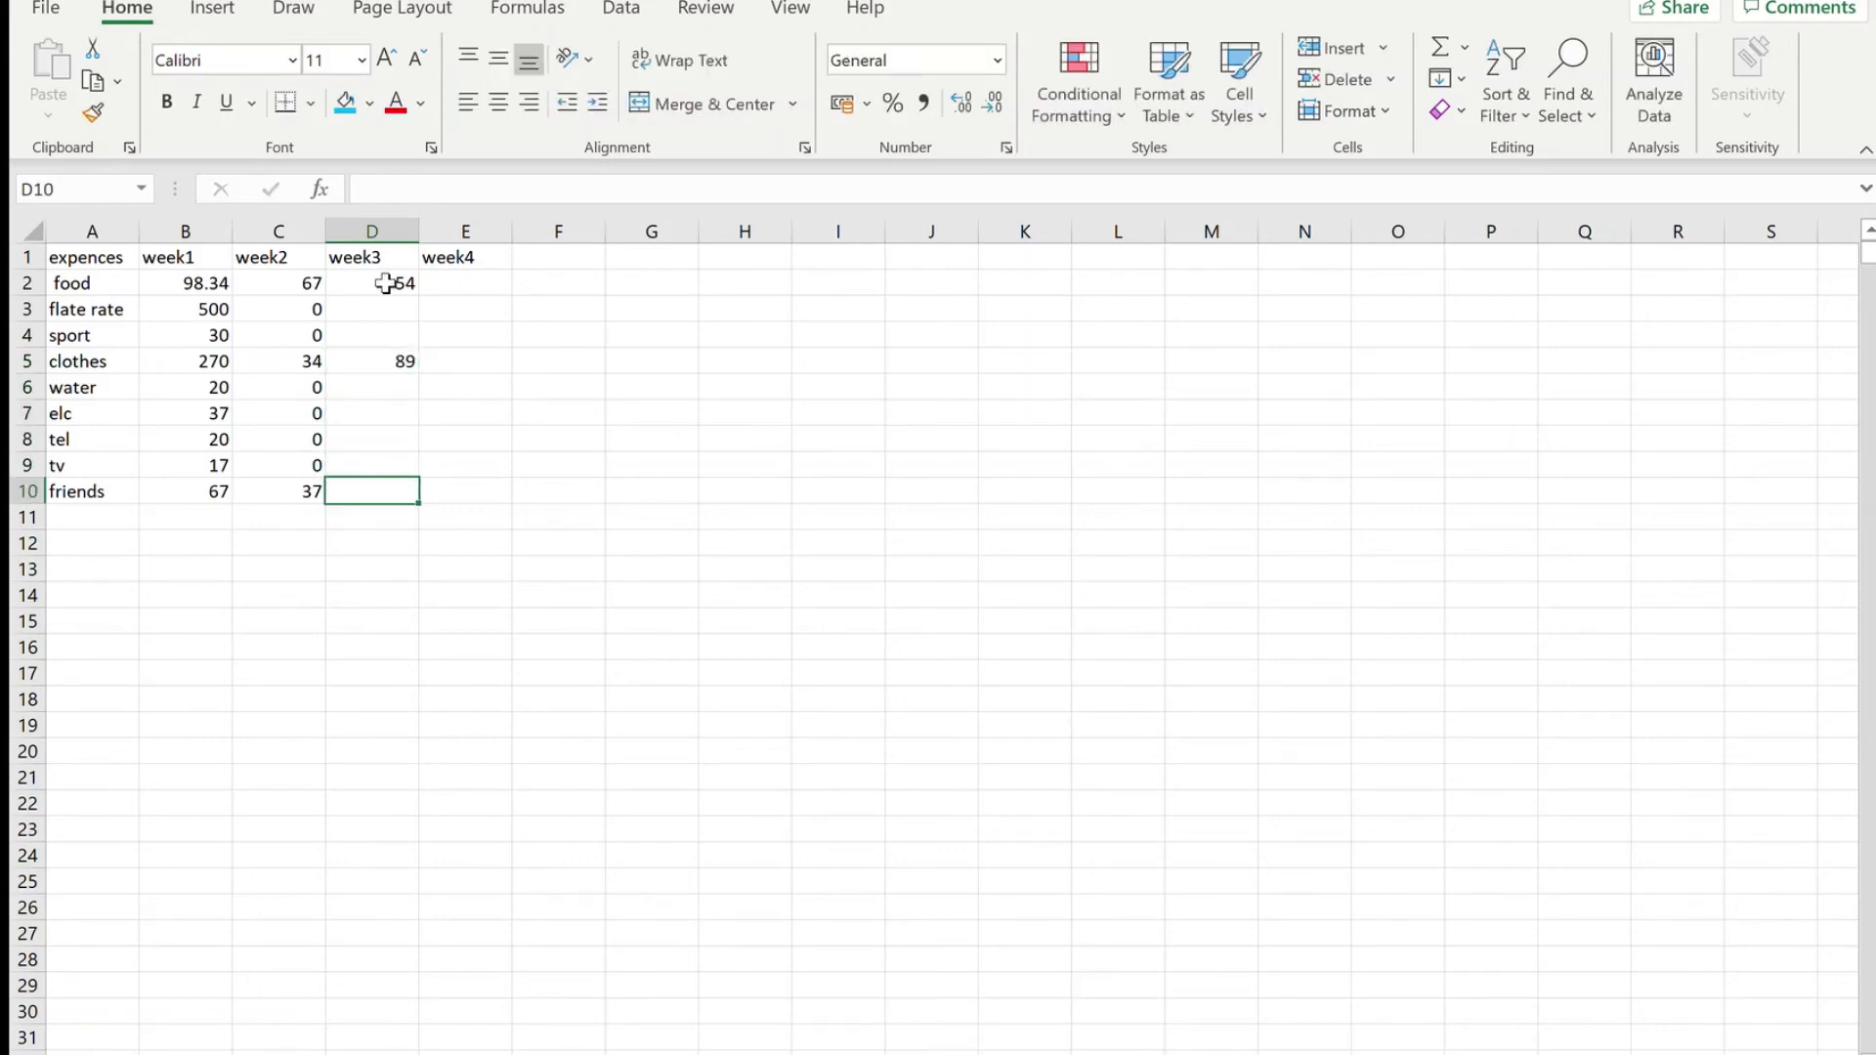
{"action": "type", "text": "76"}
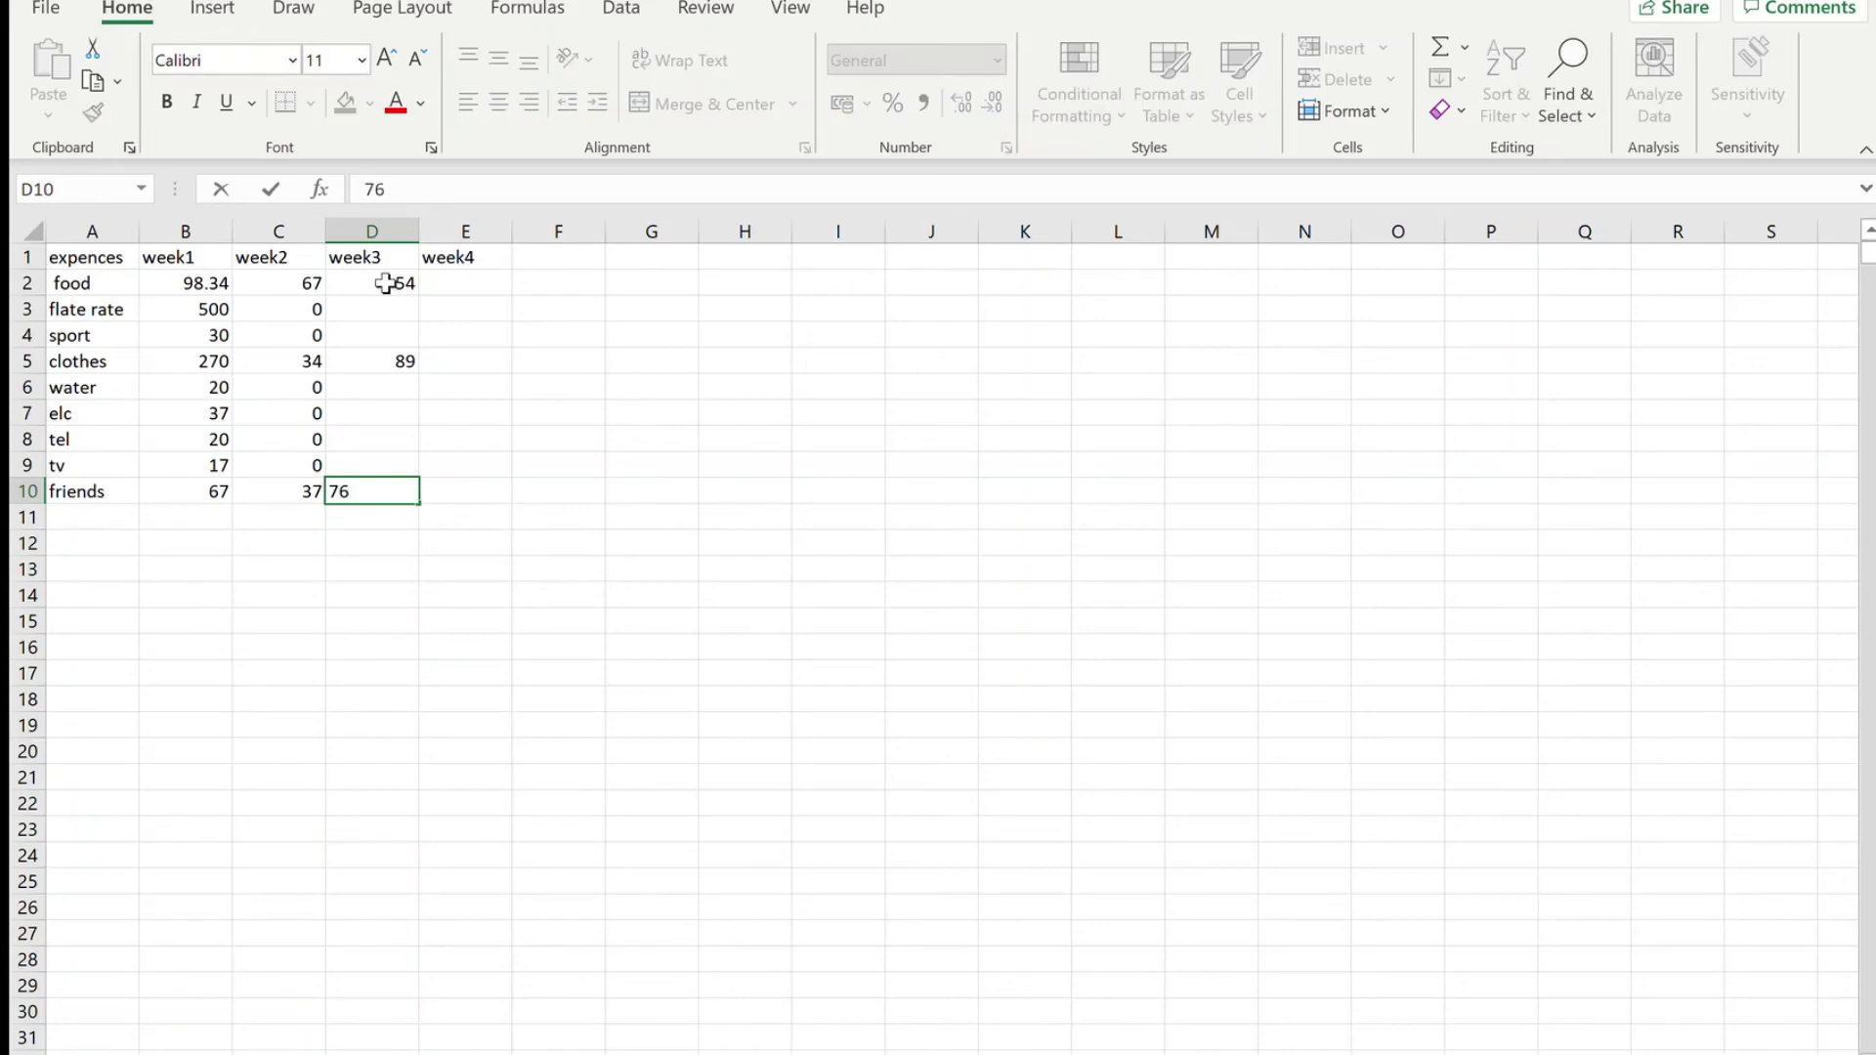
- Enter the week4 amounts 93 for food in E2, 0 for clothes in E5 and 104 for friends in E10
{"action": "left_click", "coordinate": [474, 291]}
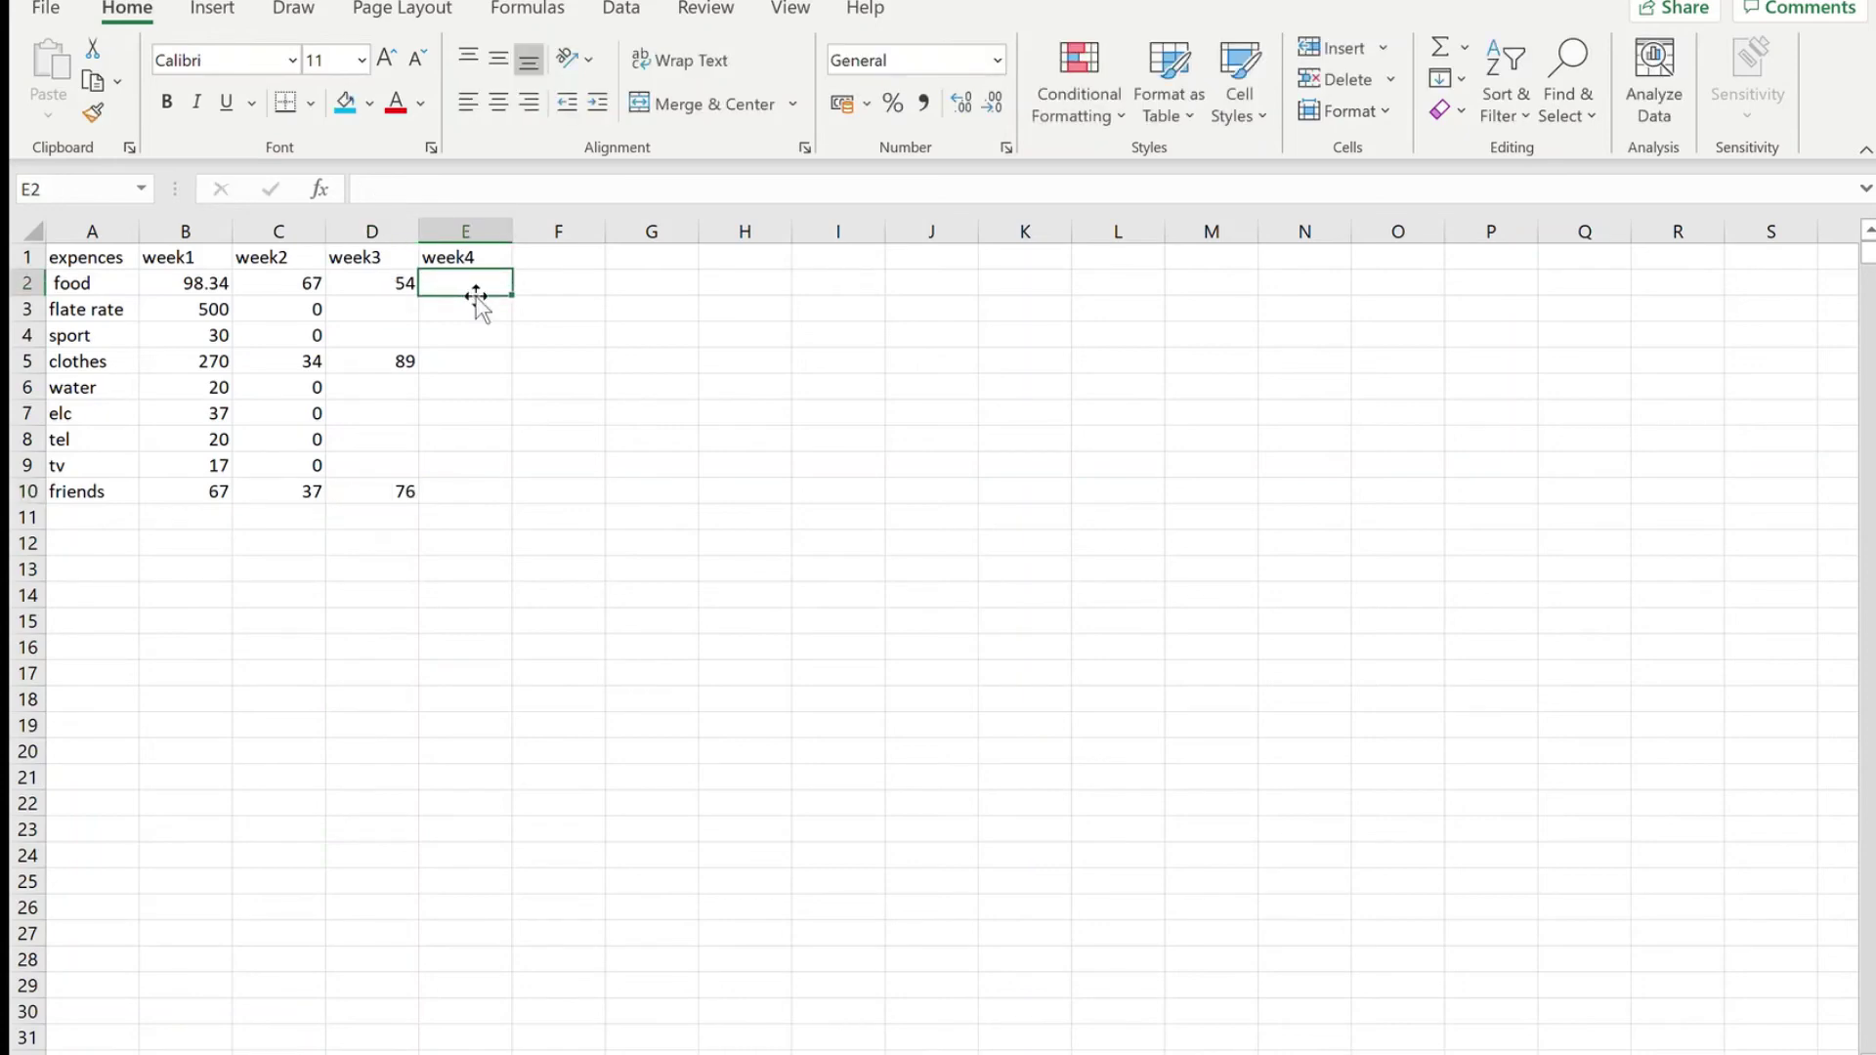
{"action": "type", "text": "93"}
{"action": "key", "text": "Return"}
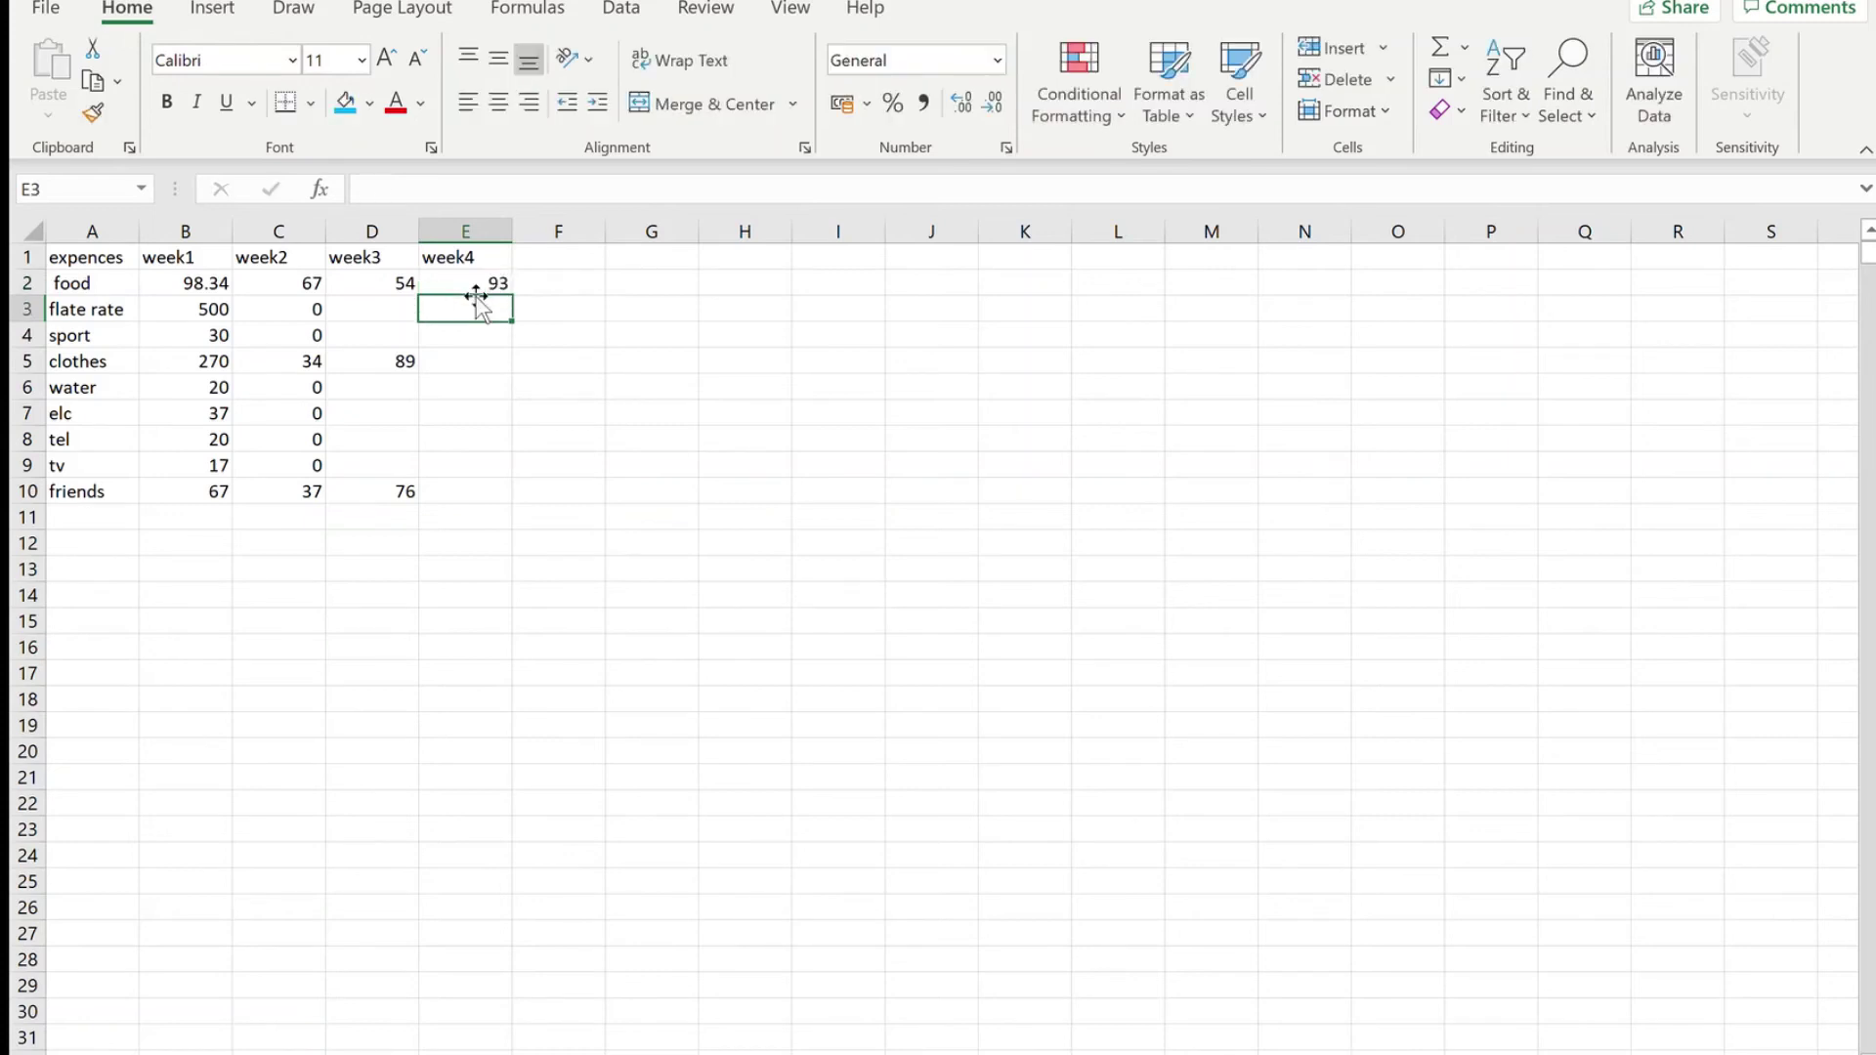
{"action": "key", "text": "Down"}
{"action": "key", "text": "Down"}
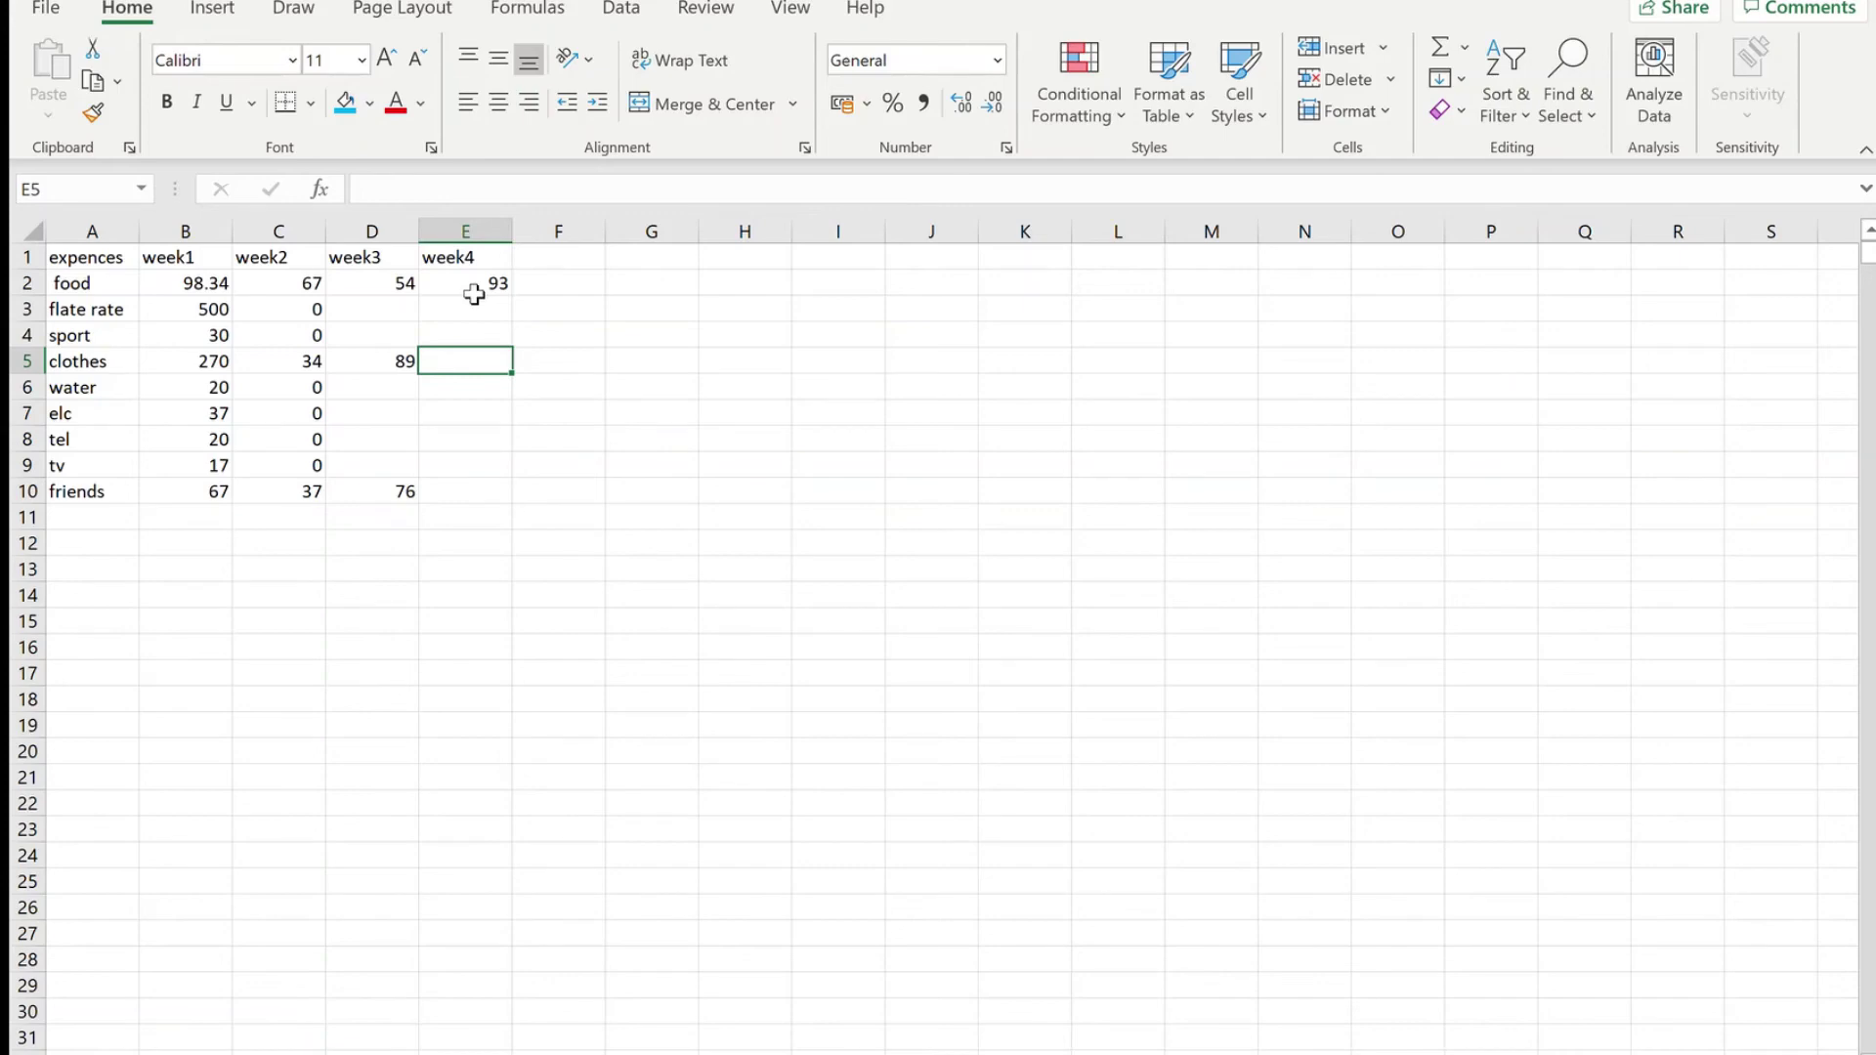
{"action": "type", "text": "0"}
{"action": "key", "text": "Return"}
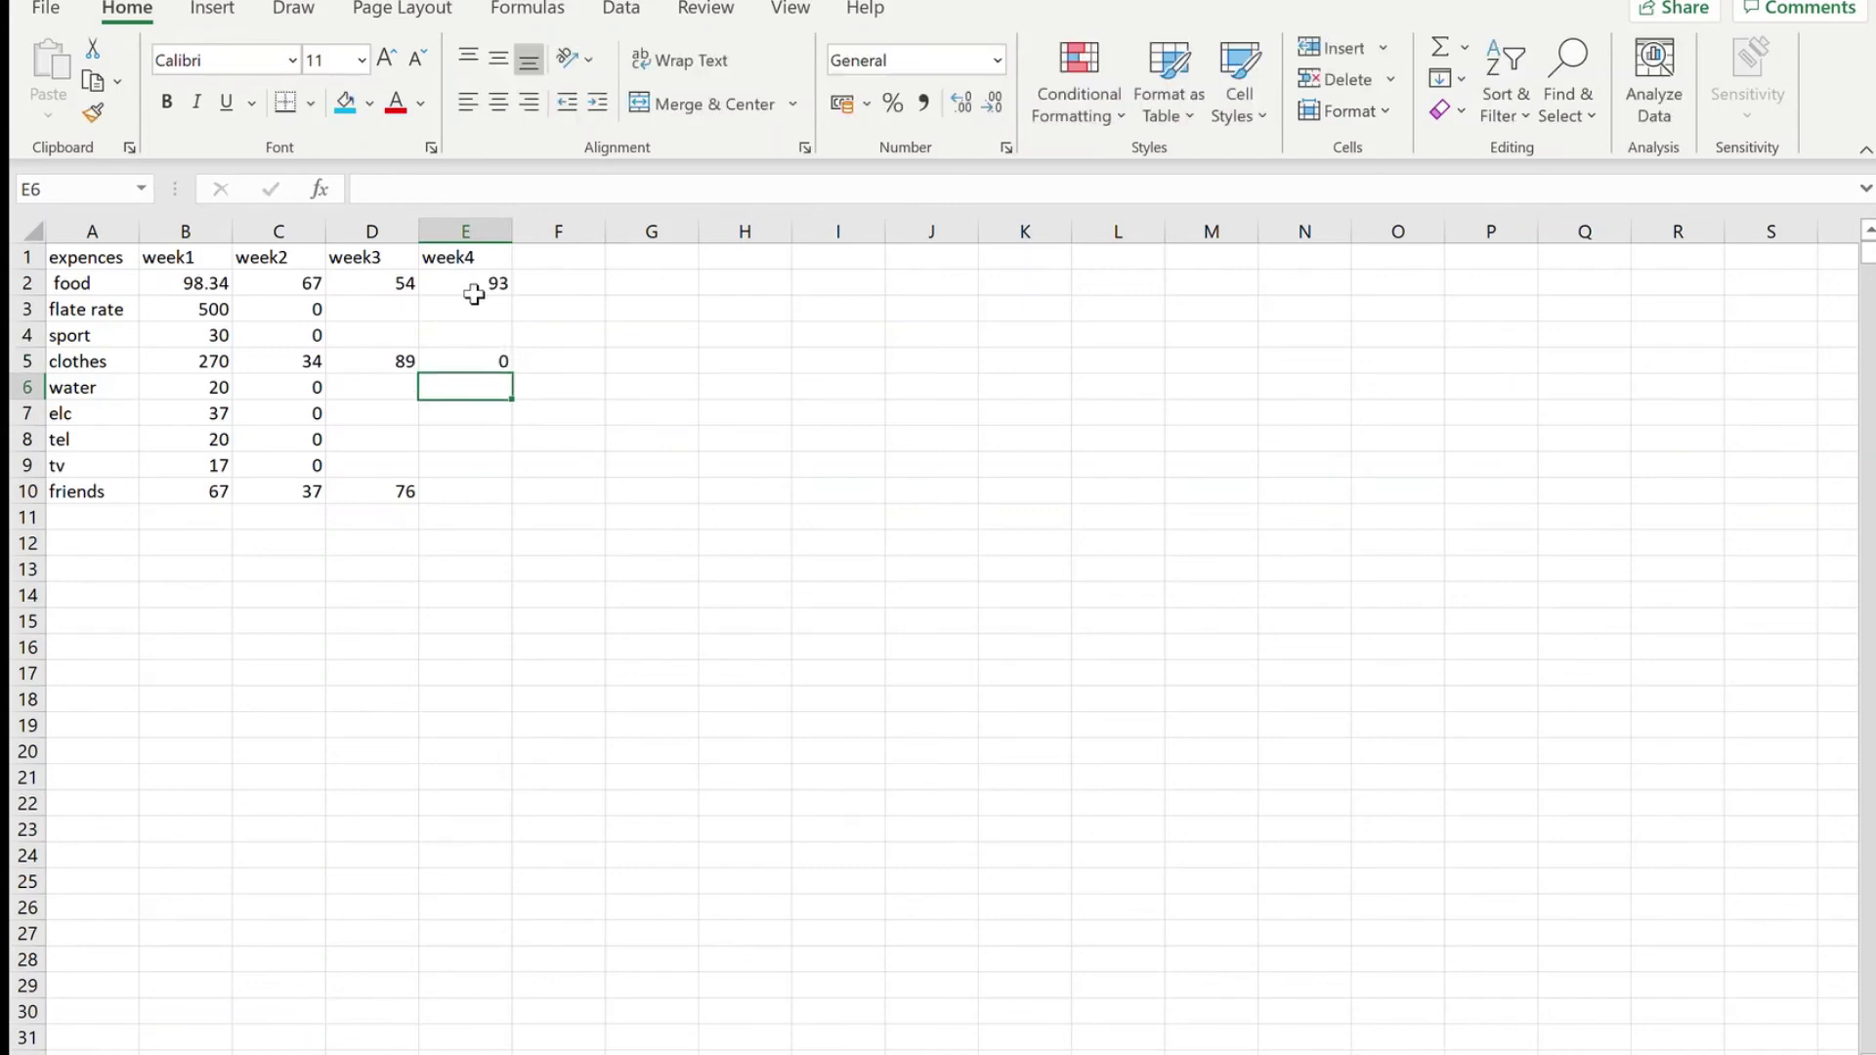
{"action": "key", "text": "Down"}
{"action": "key", "text": "Down"}
{"action": "key", "text": "Down"}
{"action": "key", "text": "Down"}
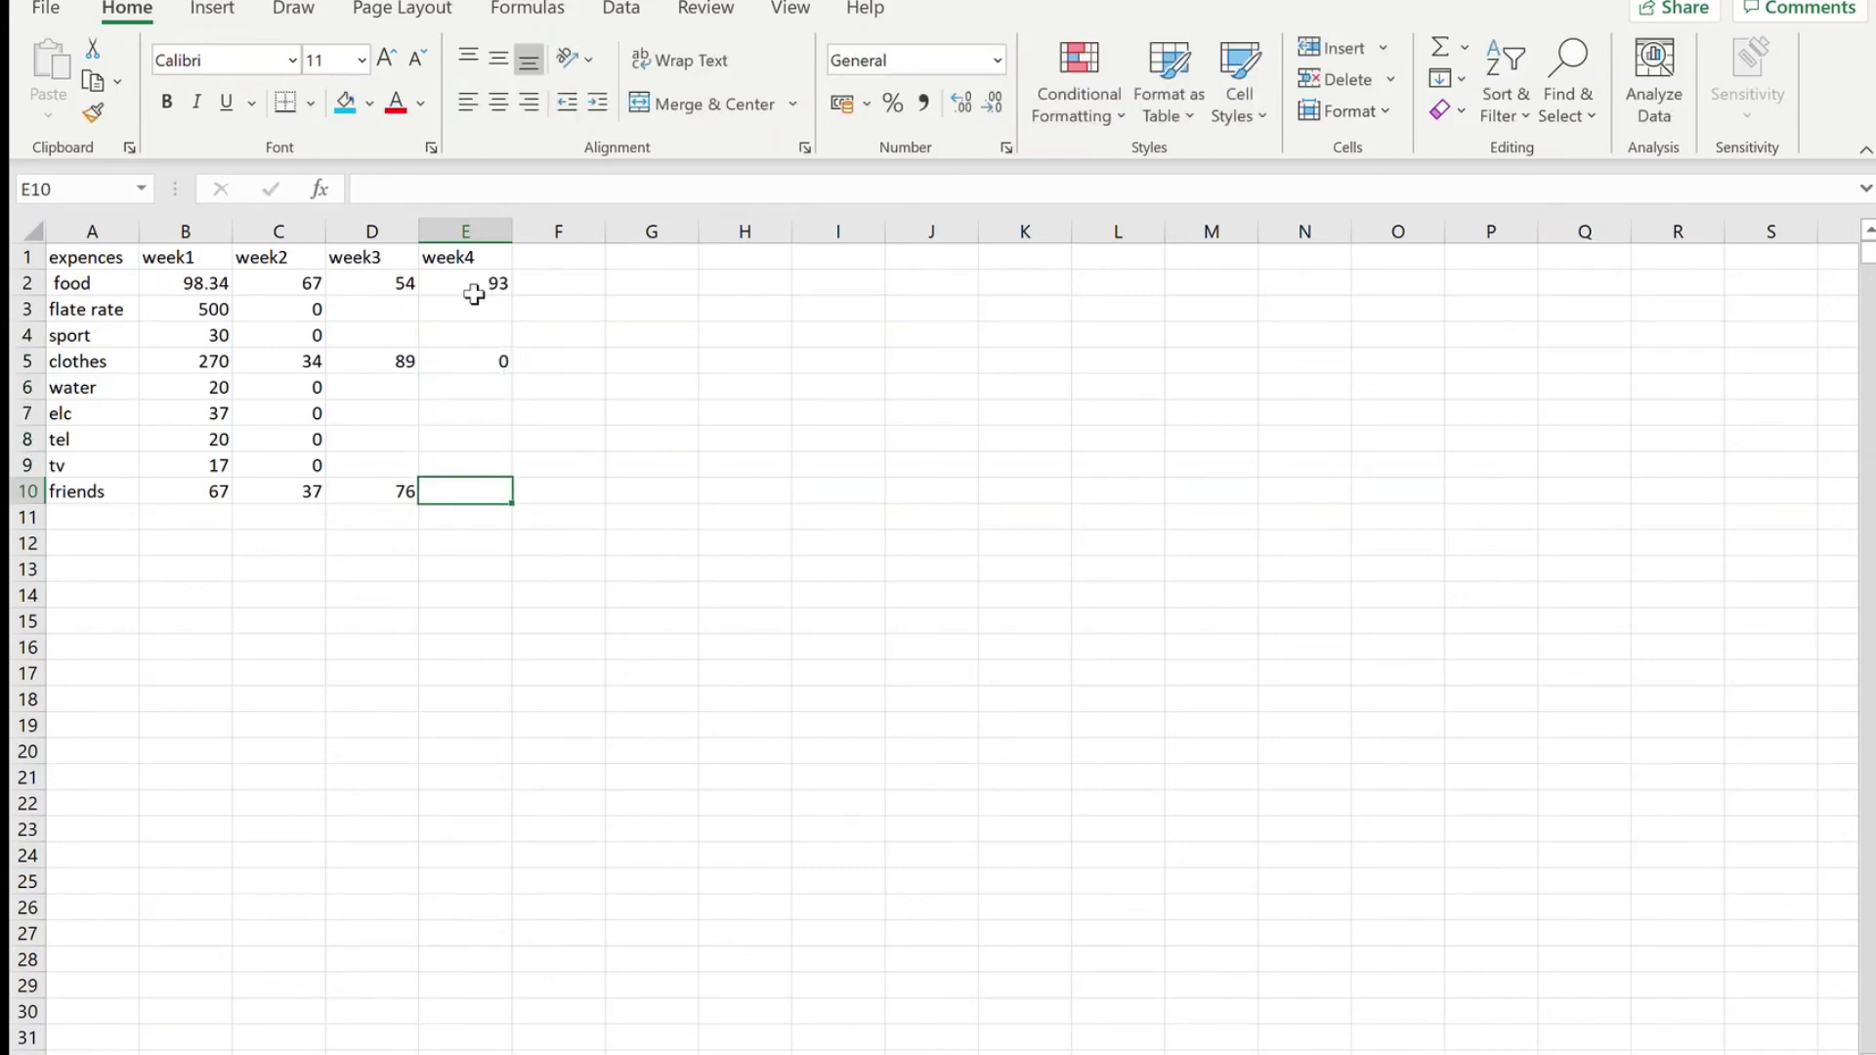
{"action": "type", "text": "104"}
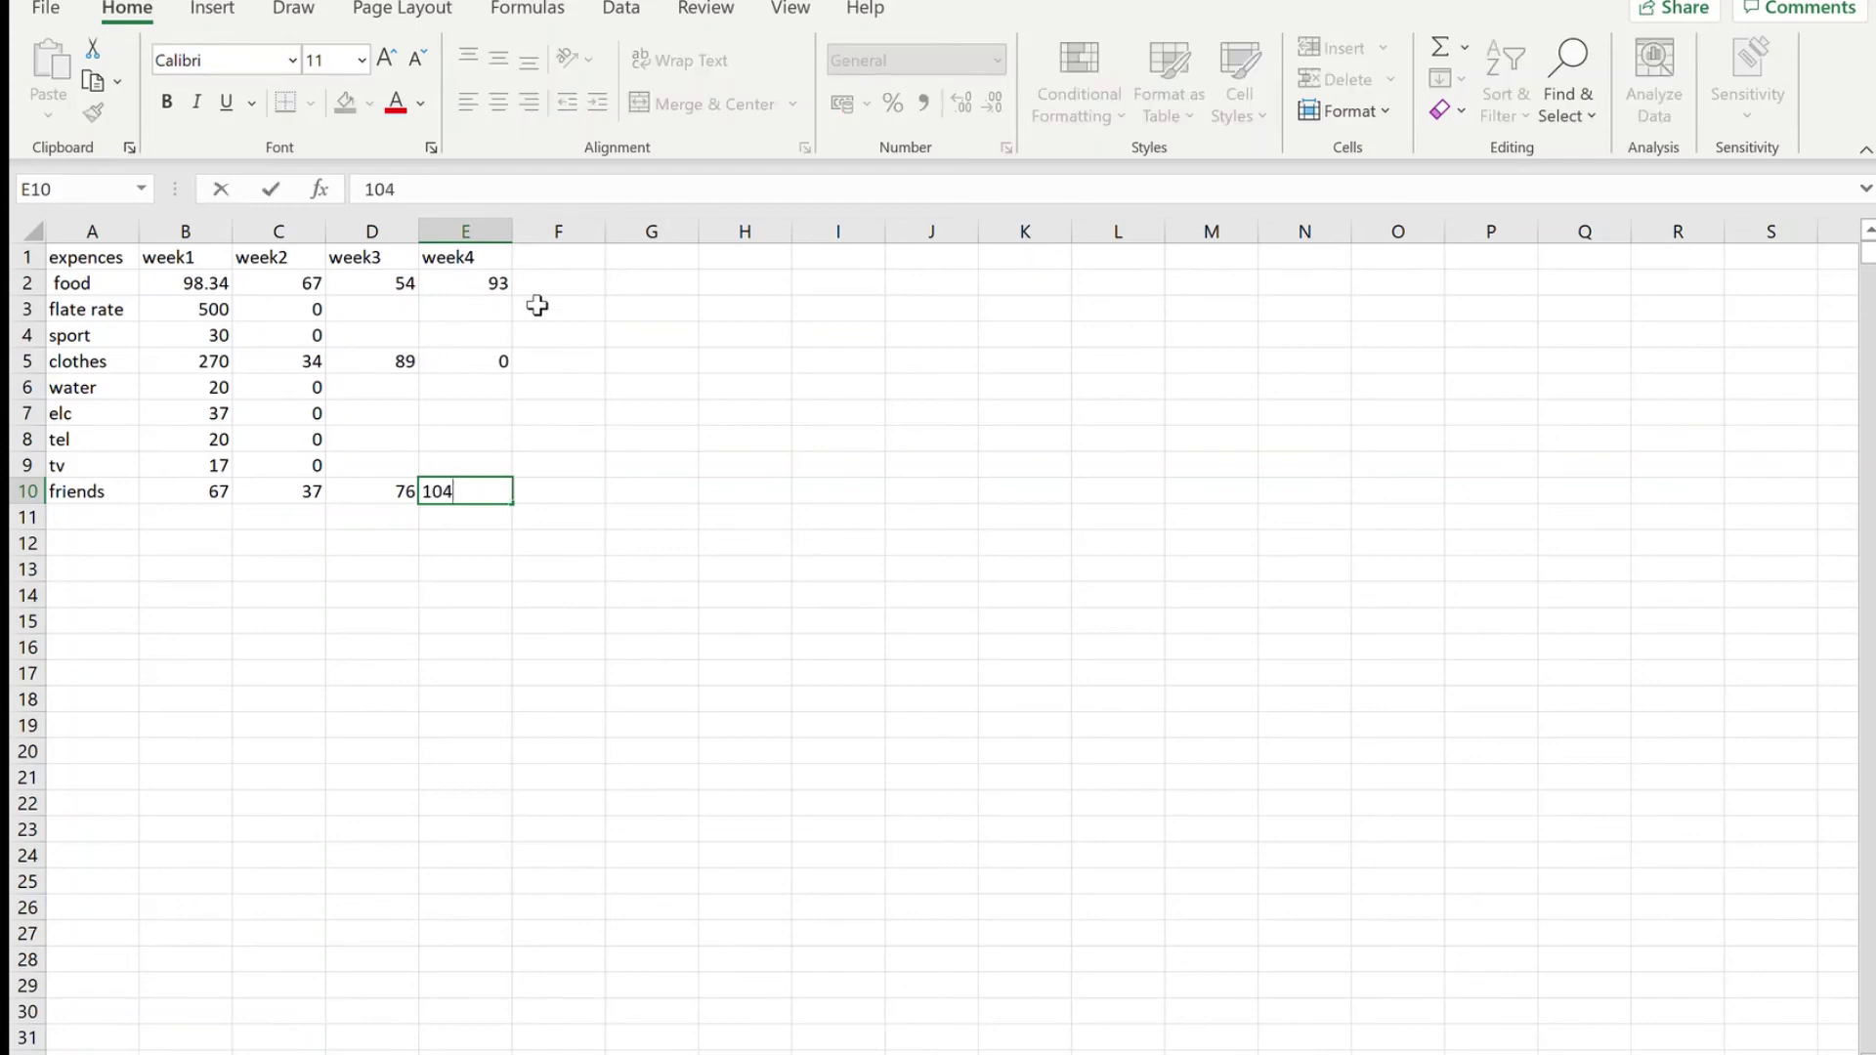
{"action": "left_click", "coordinate": [505, 306]}
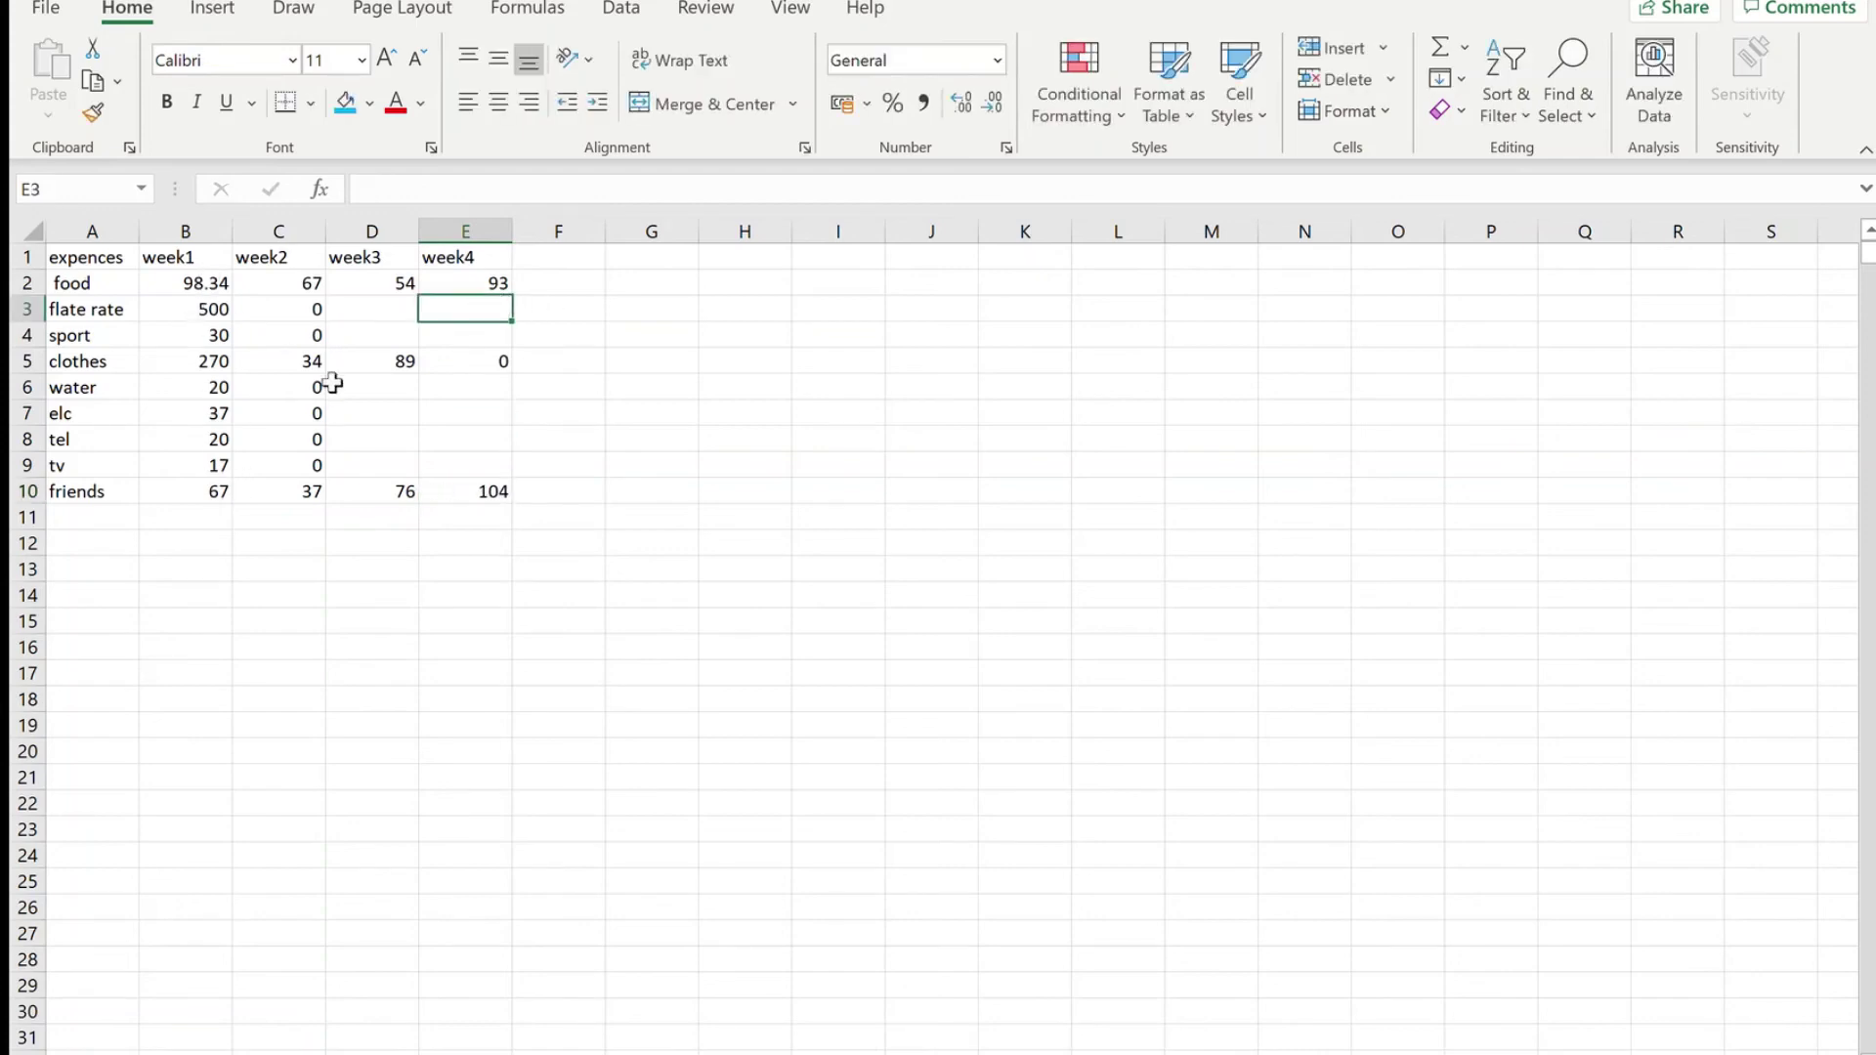
- Total the week1 amounts B2:B10 with AutoSum in cell B11
{"action": "left_click", "coordinate": [212, 283]}
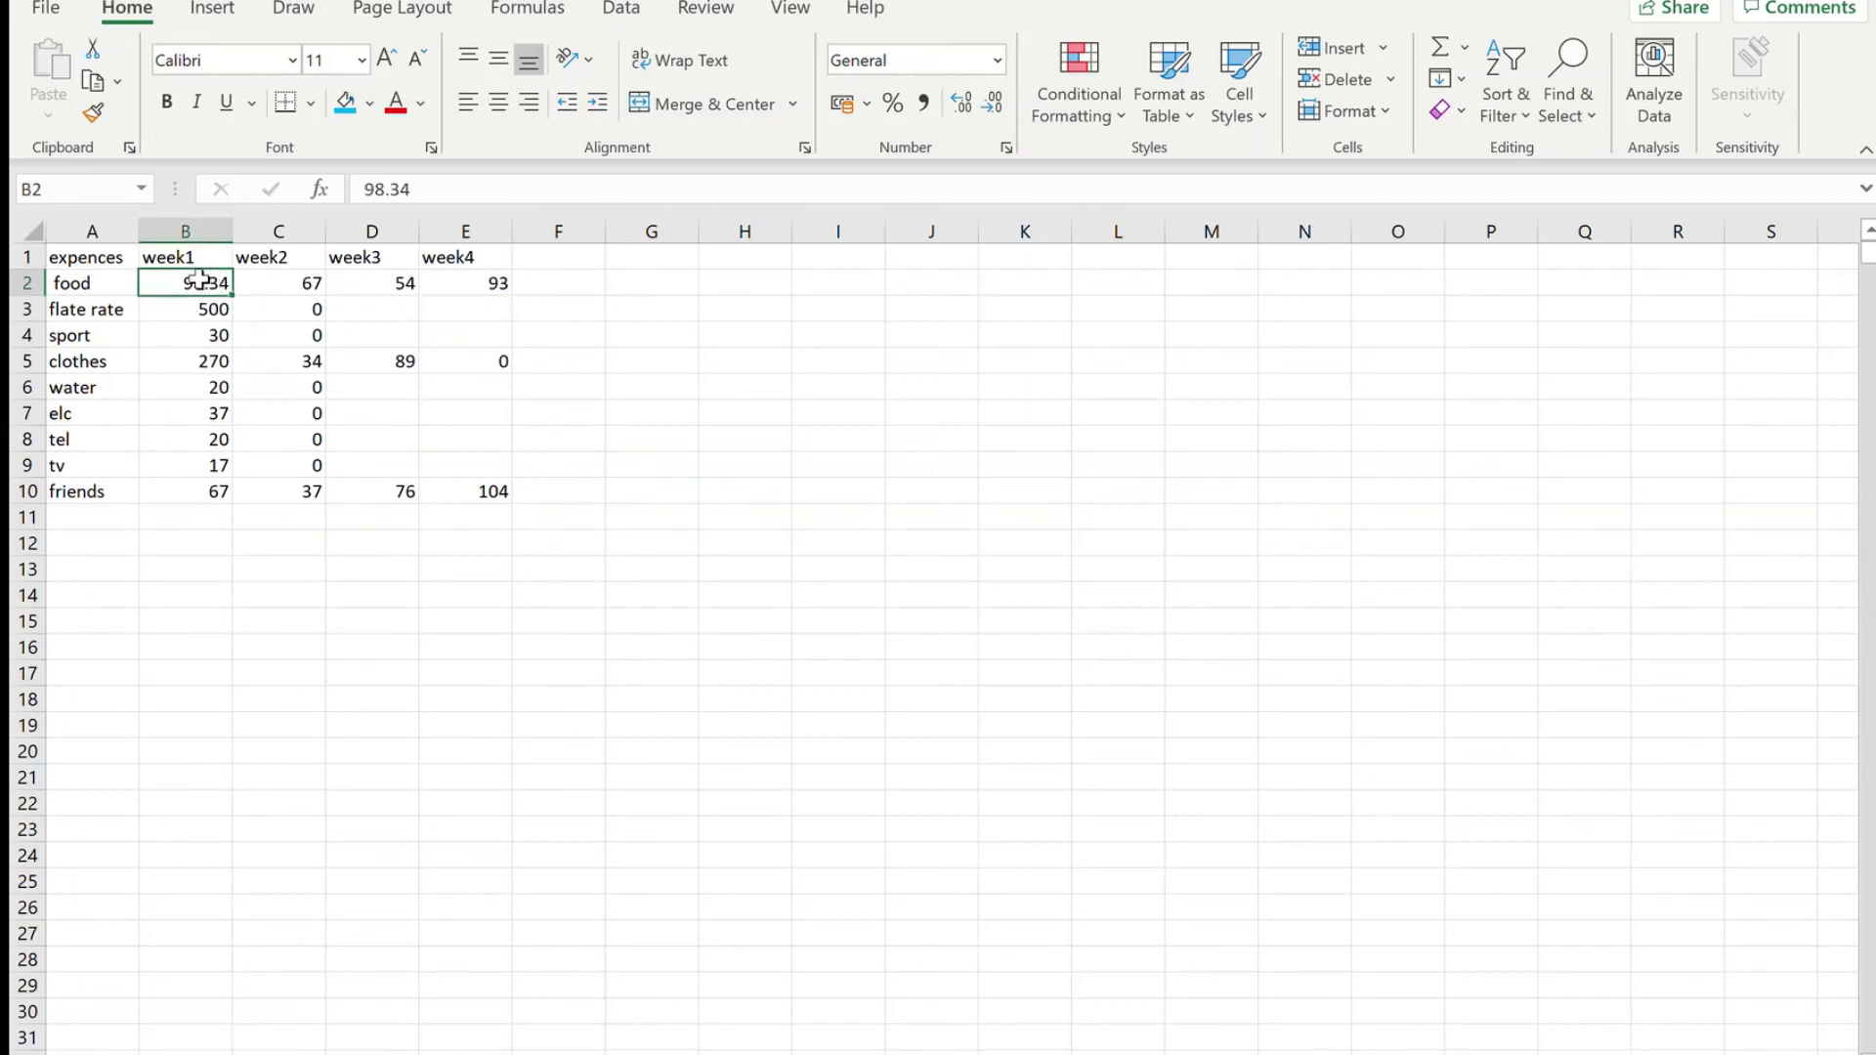
{"action": "left_click_drag", "start_coordinate": [212, 284], "coordinate": [208, 491]}
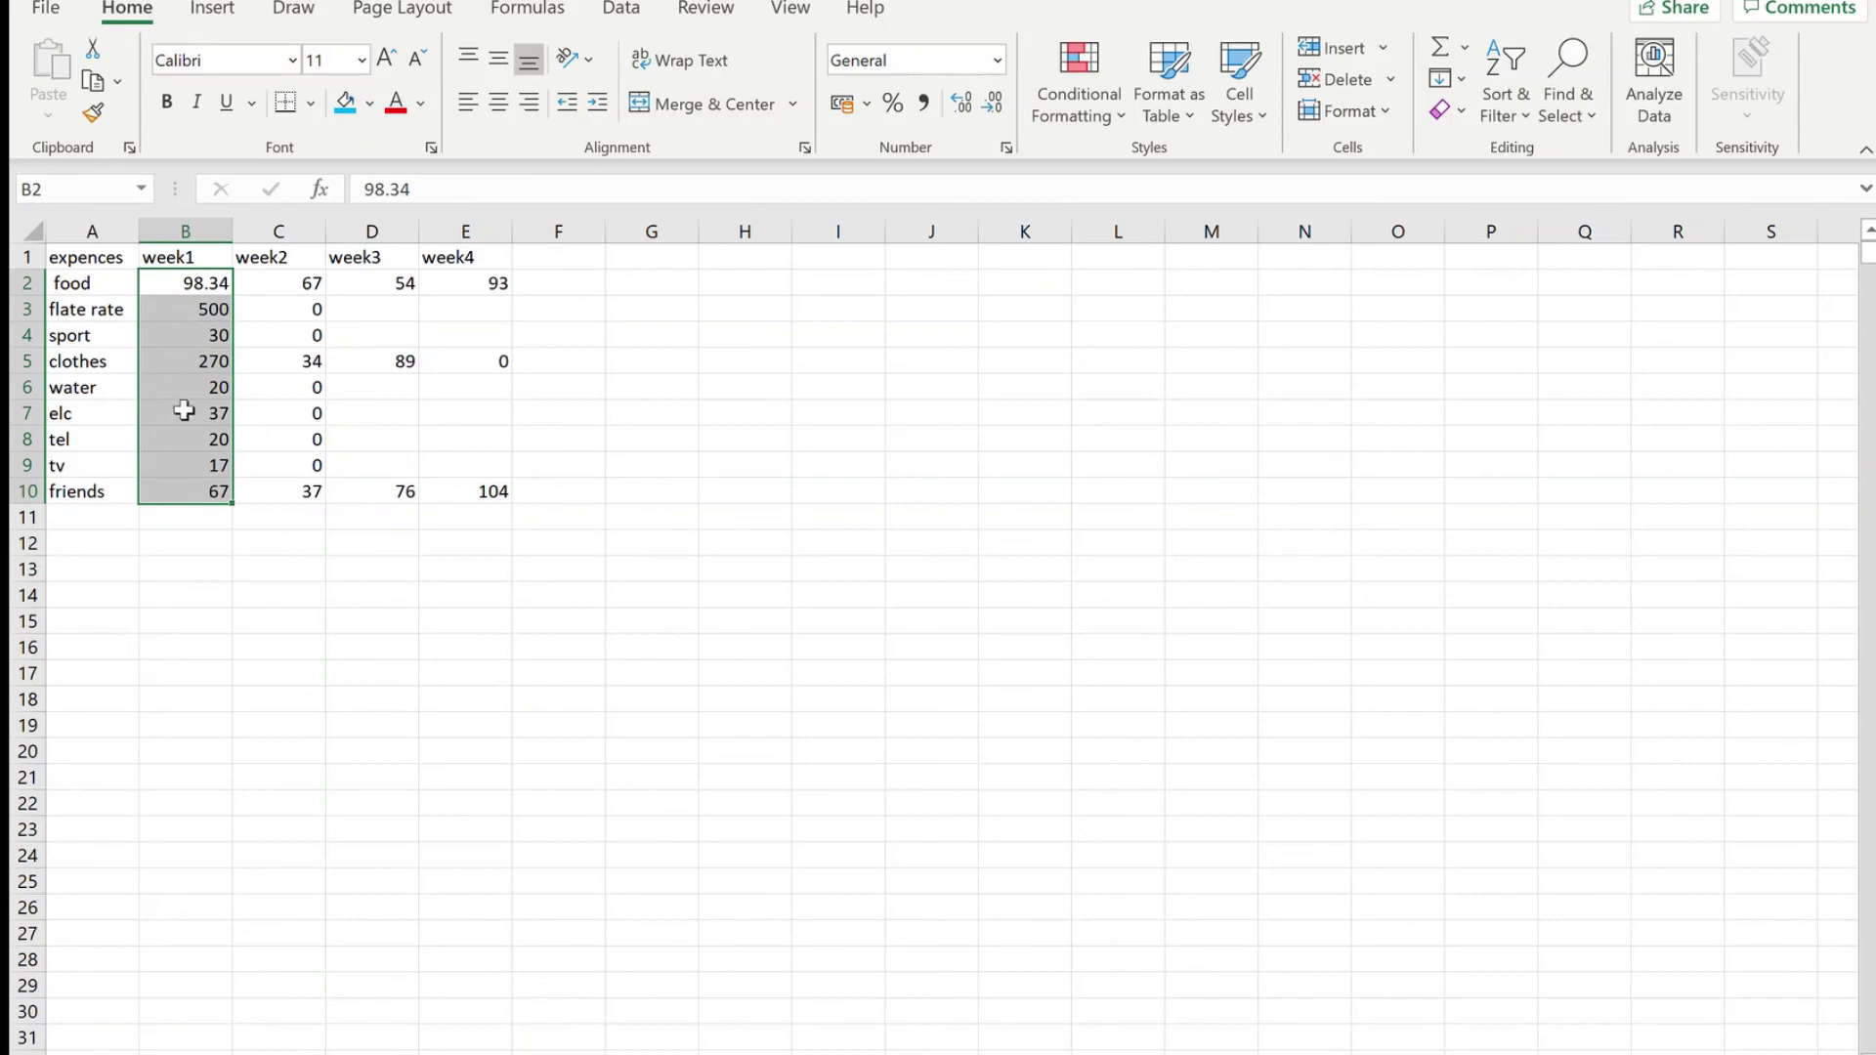
{"action": "left_click", "coordinate": [1436, 46]}
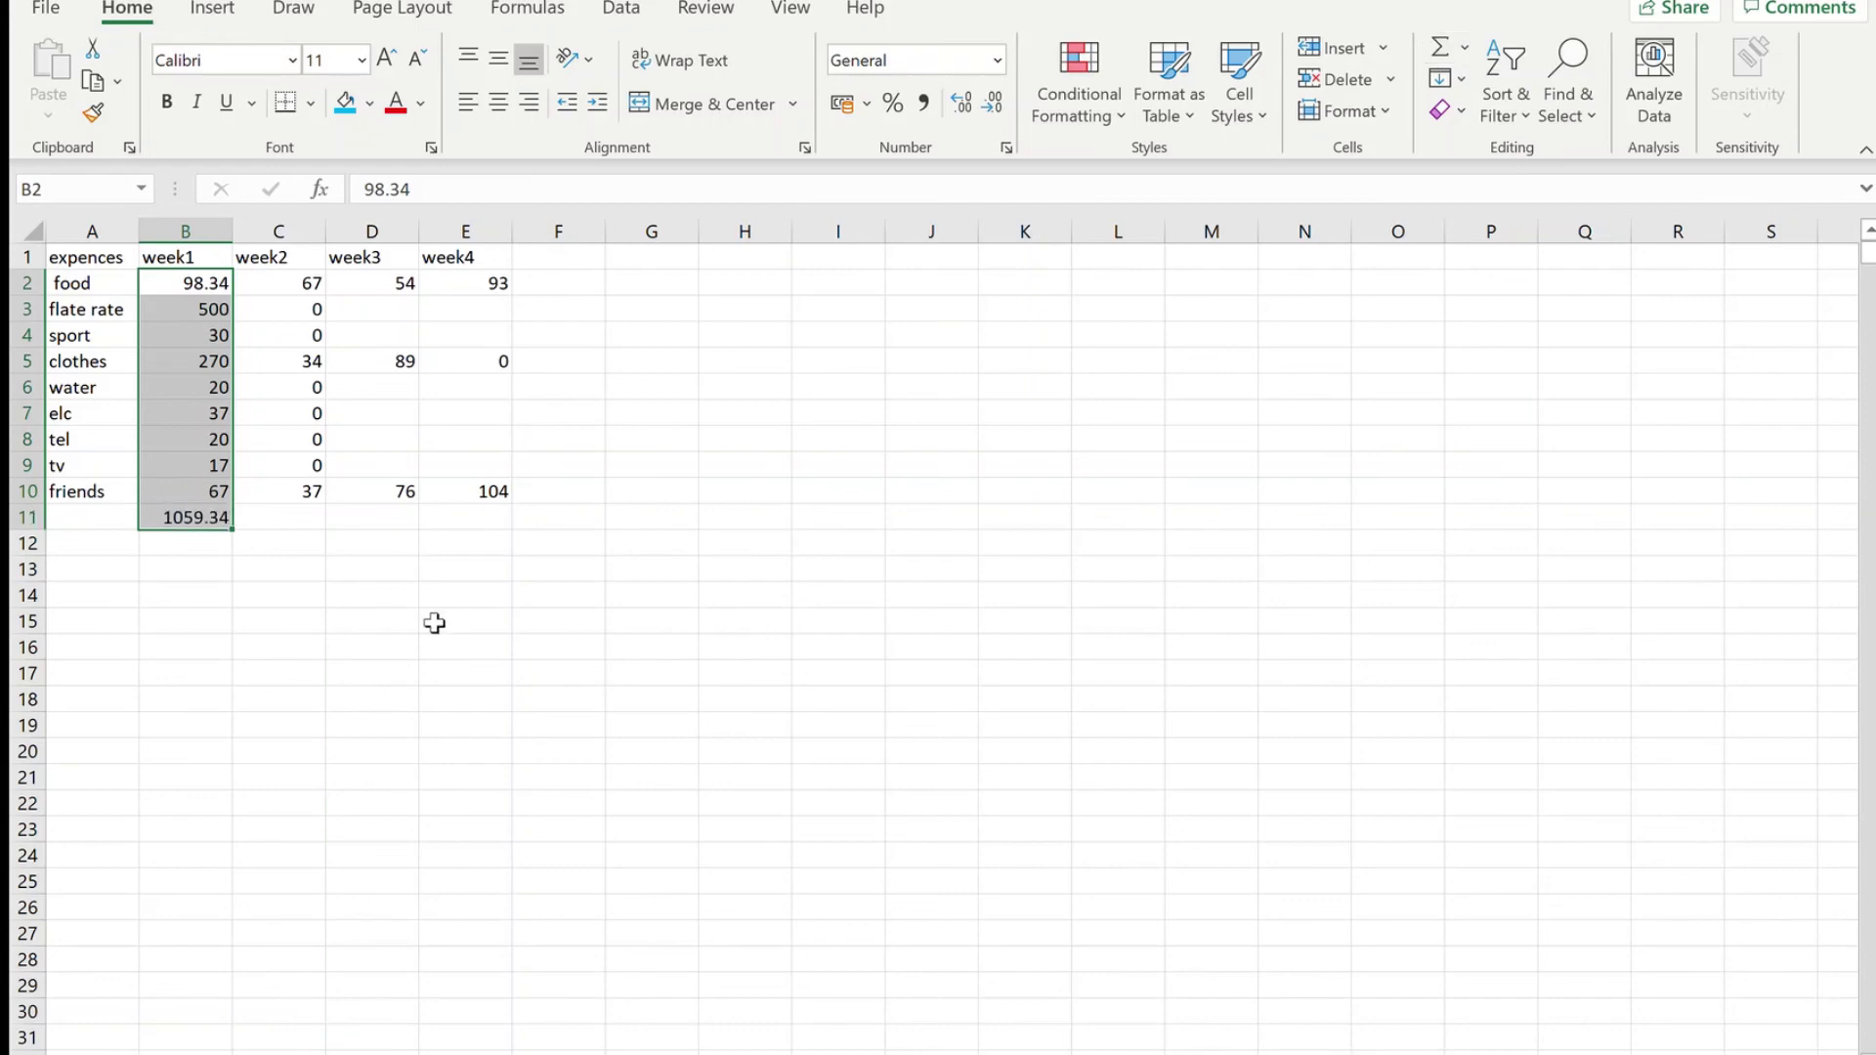
{"action": "left_click", "coordinate": [209, 592]}
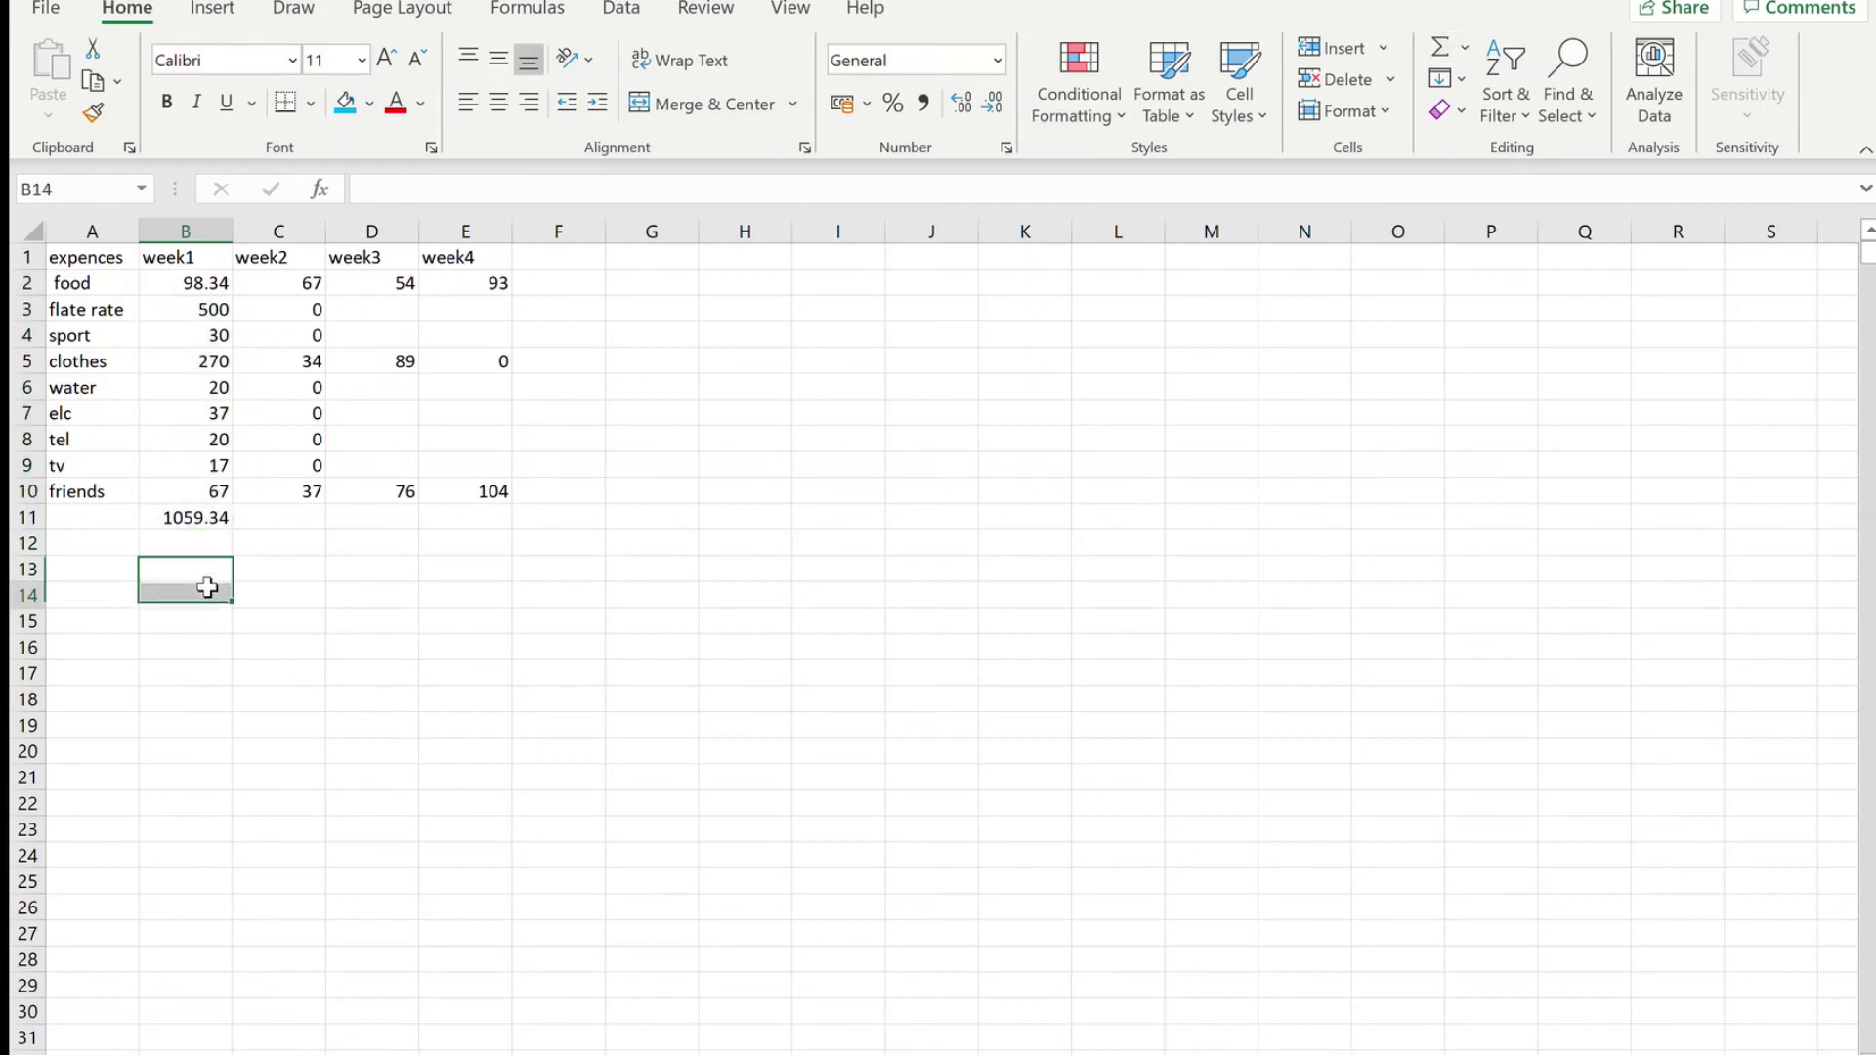
{"action": "left_click", "coordinate": [309, 283]}
{"action": "left_click_drag", "start_coordinate": [295, 281], "coordinate": [311, 486]}
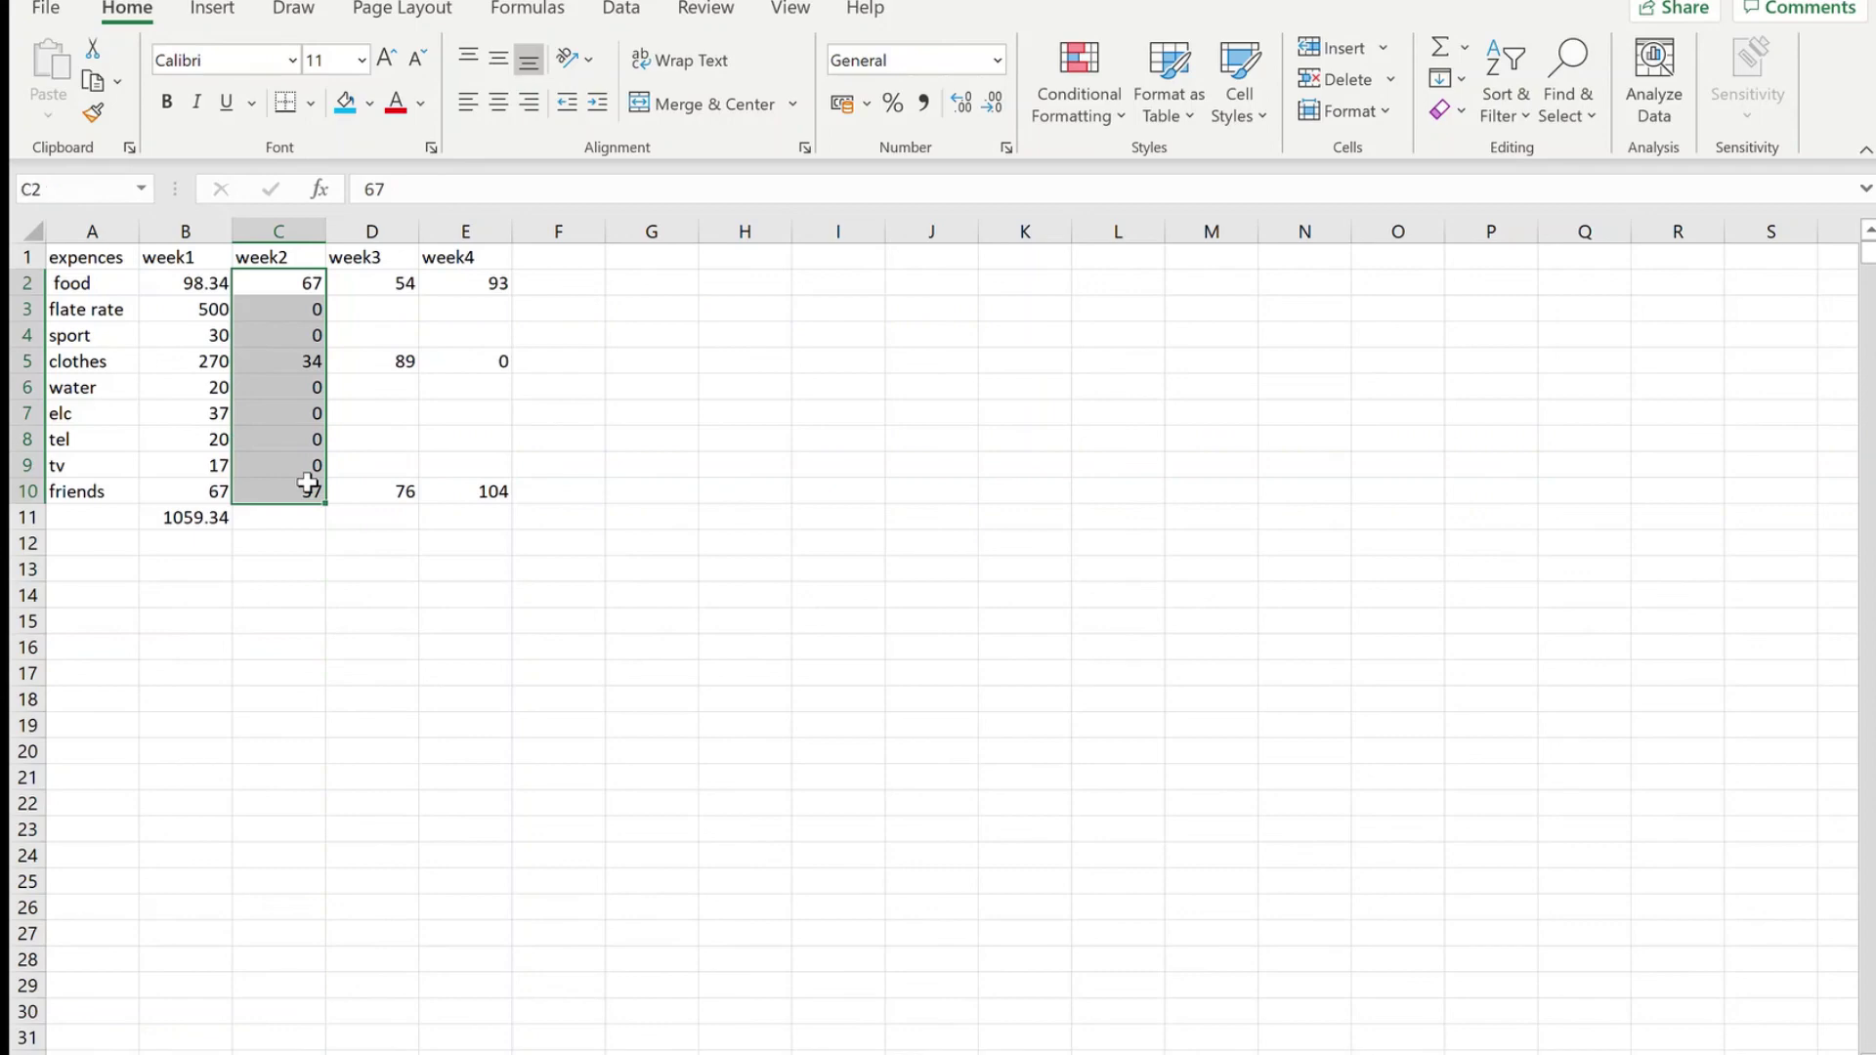
{"action": "left_click", "coordinate": [260, 533]}
- Fill the week1 sum formula from B11 across to E11 to total week2, week3 and week4
{"action": "left_click", "coordinate": [203, 516]}
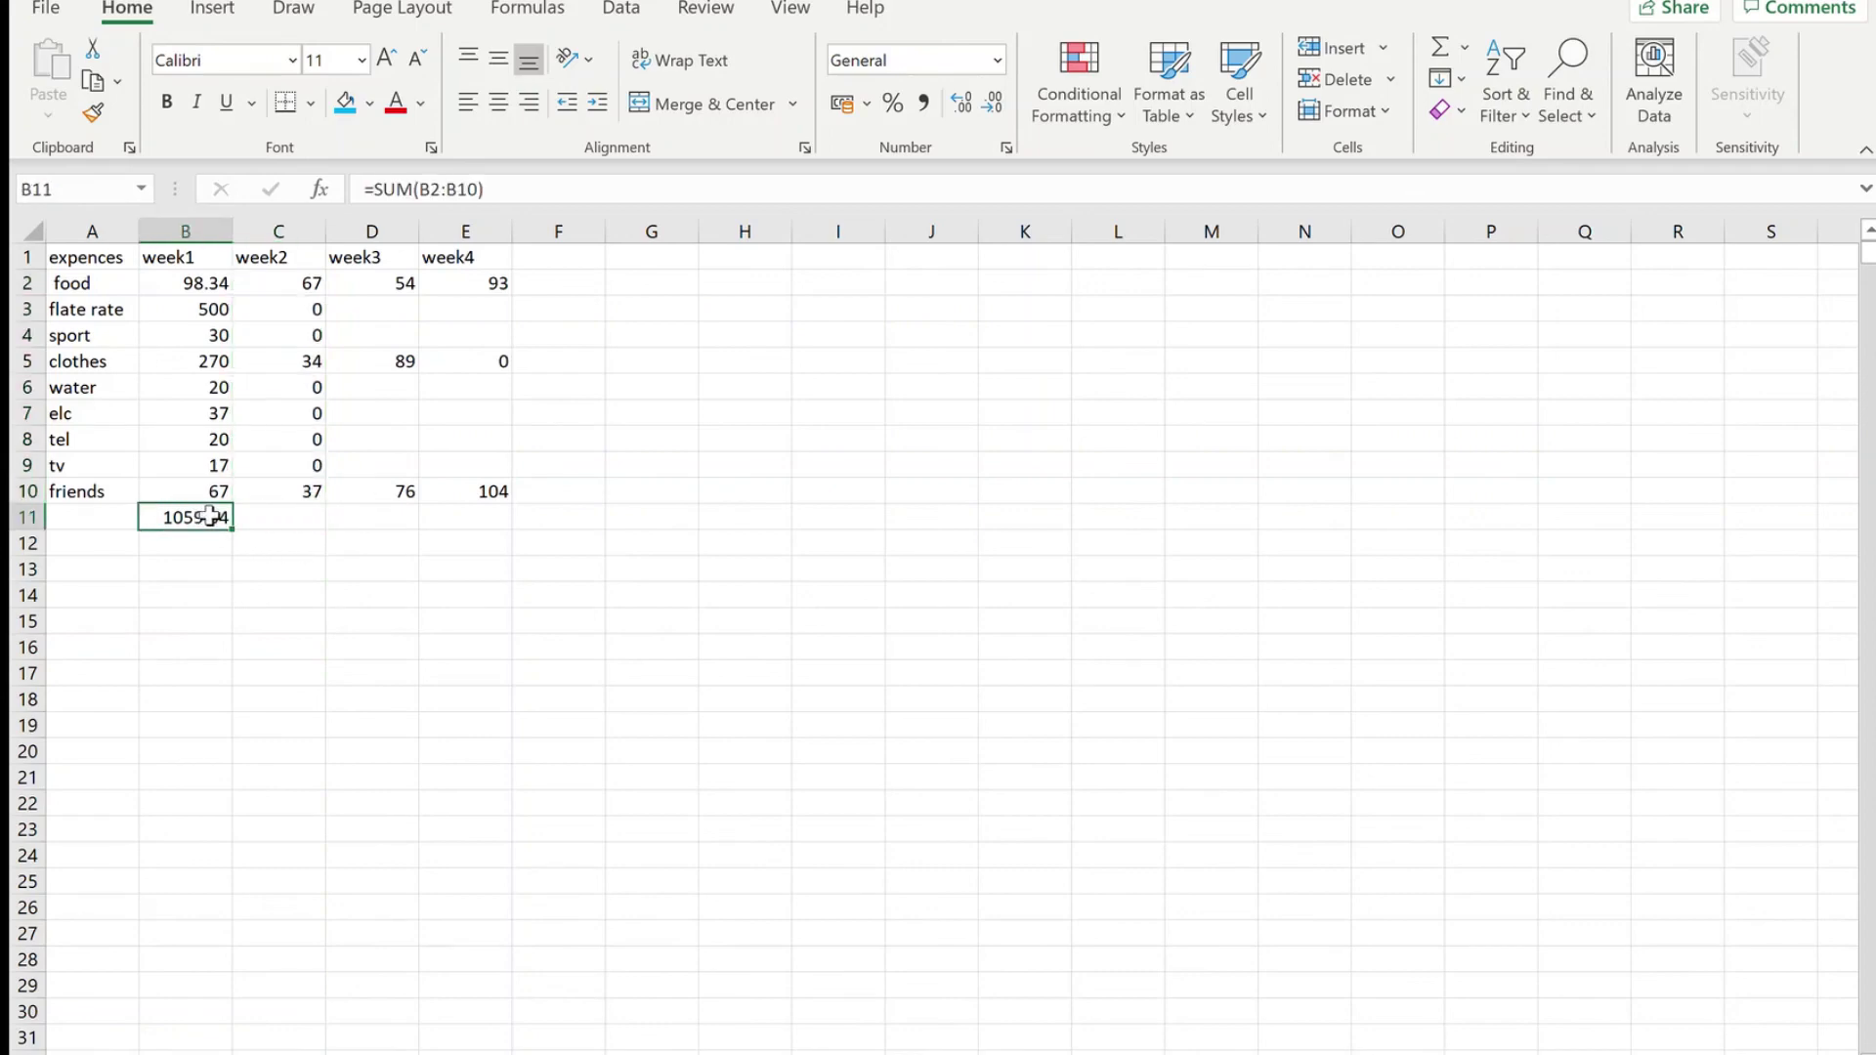
{"action": "left_click_drag", "start_coordinate": [239, 528], "coordinate": [284, 519]}
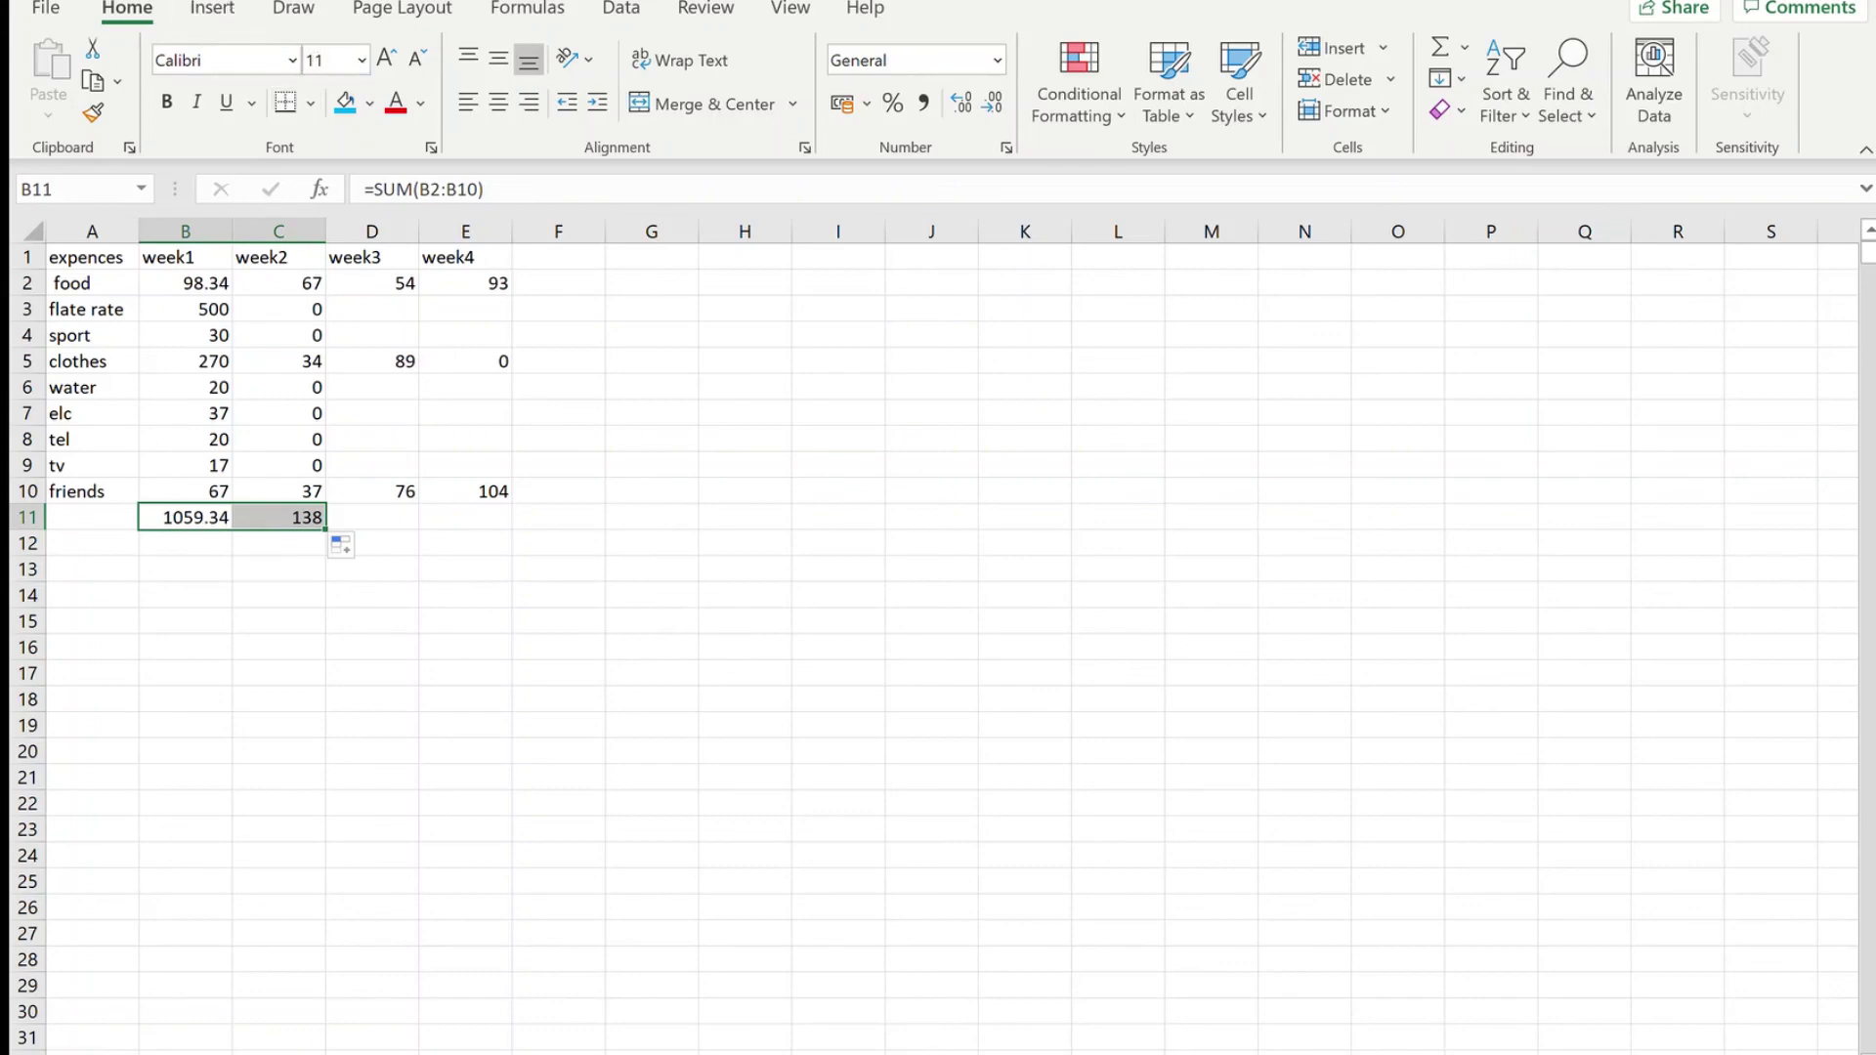
{"action": "key", "text": "ctrl+z"}
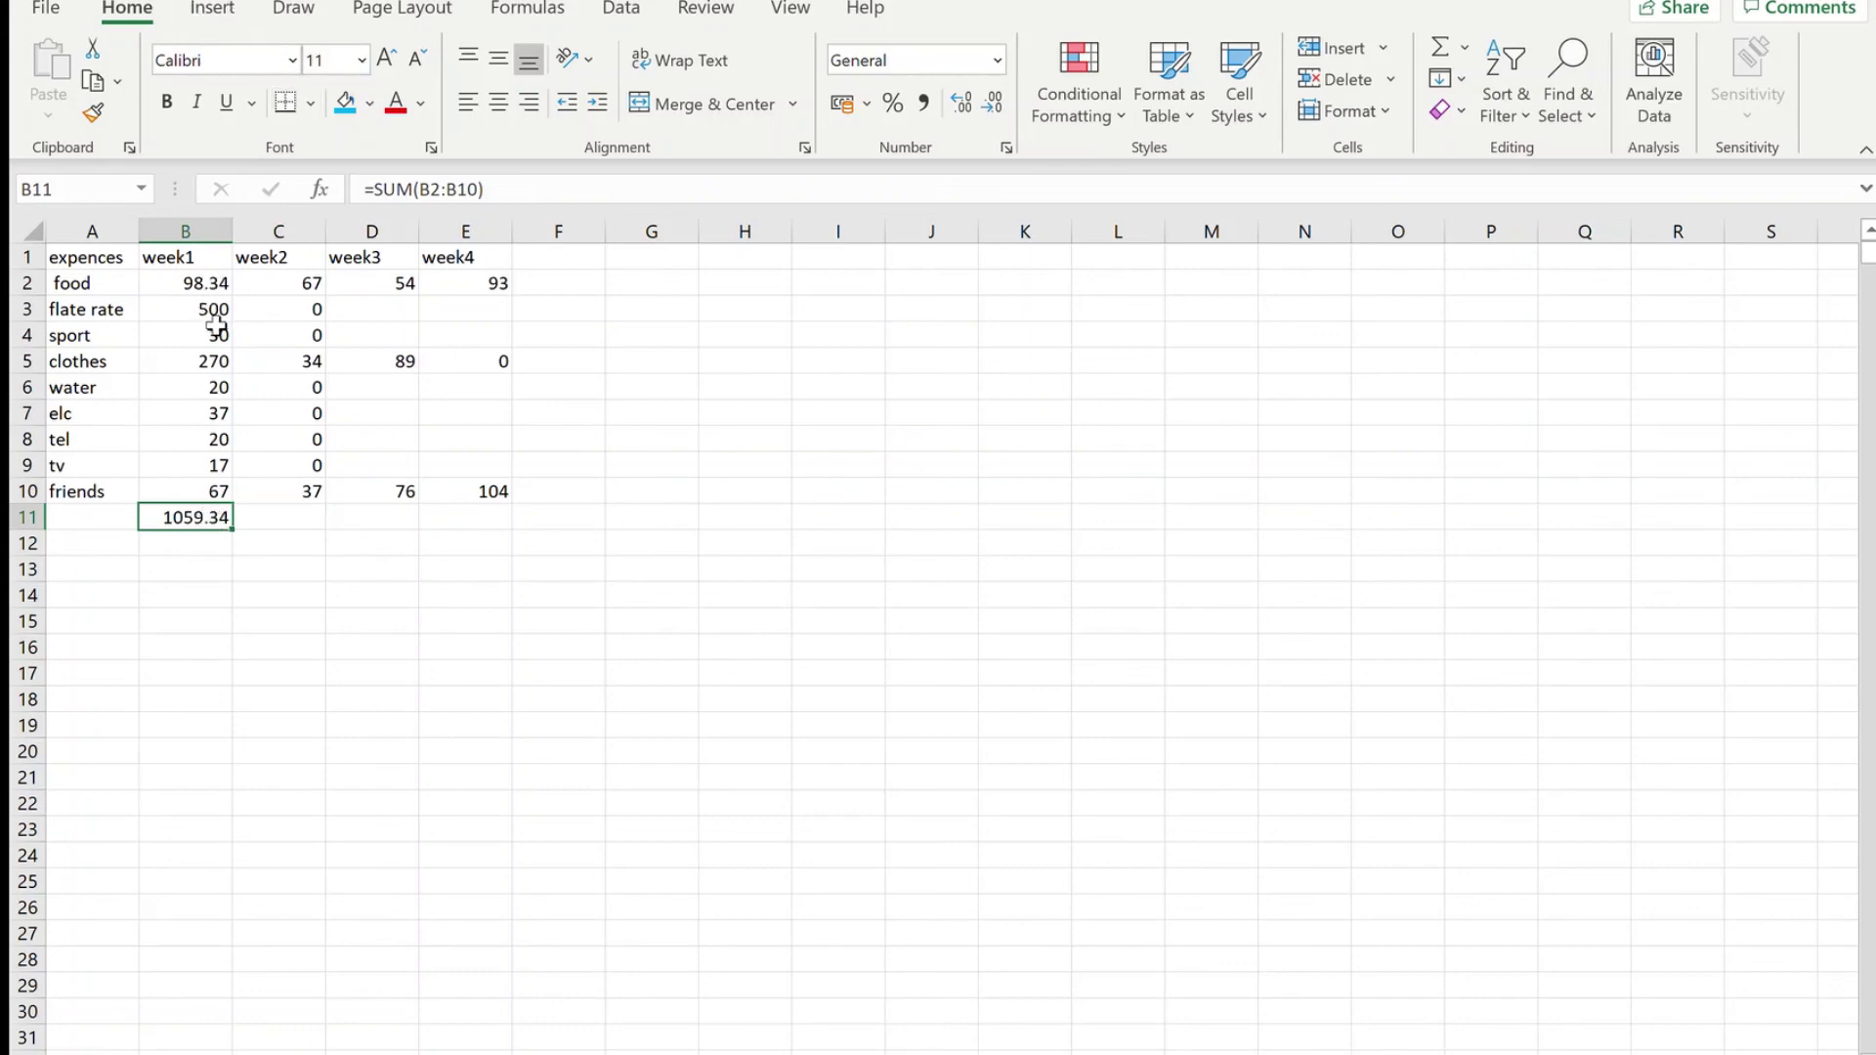
{"action": "left_click_drag", "start_coordinate": [232, 529], "coordinate": [494, 518]}
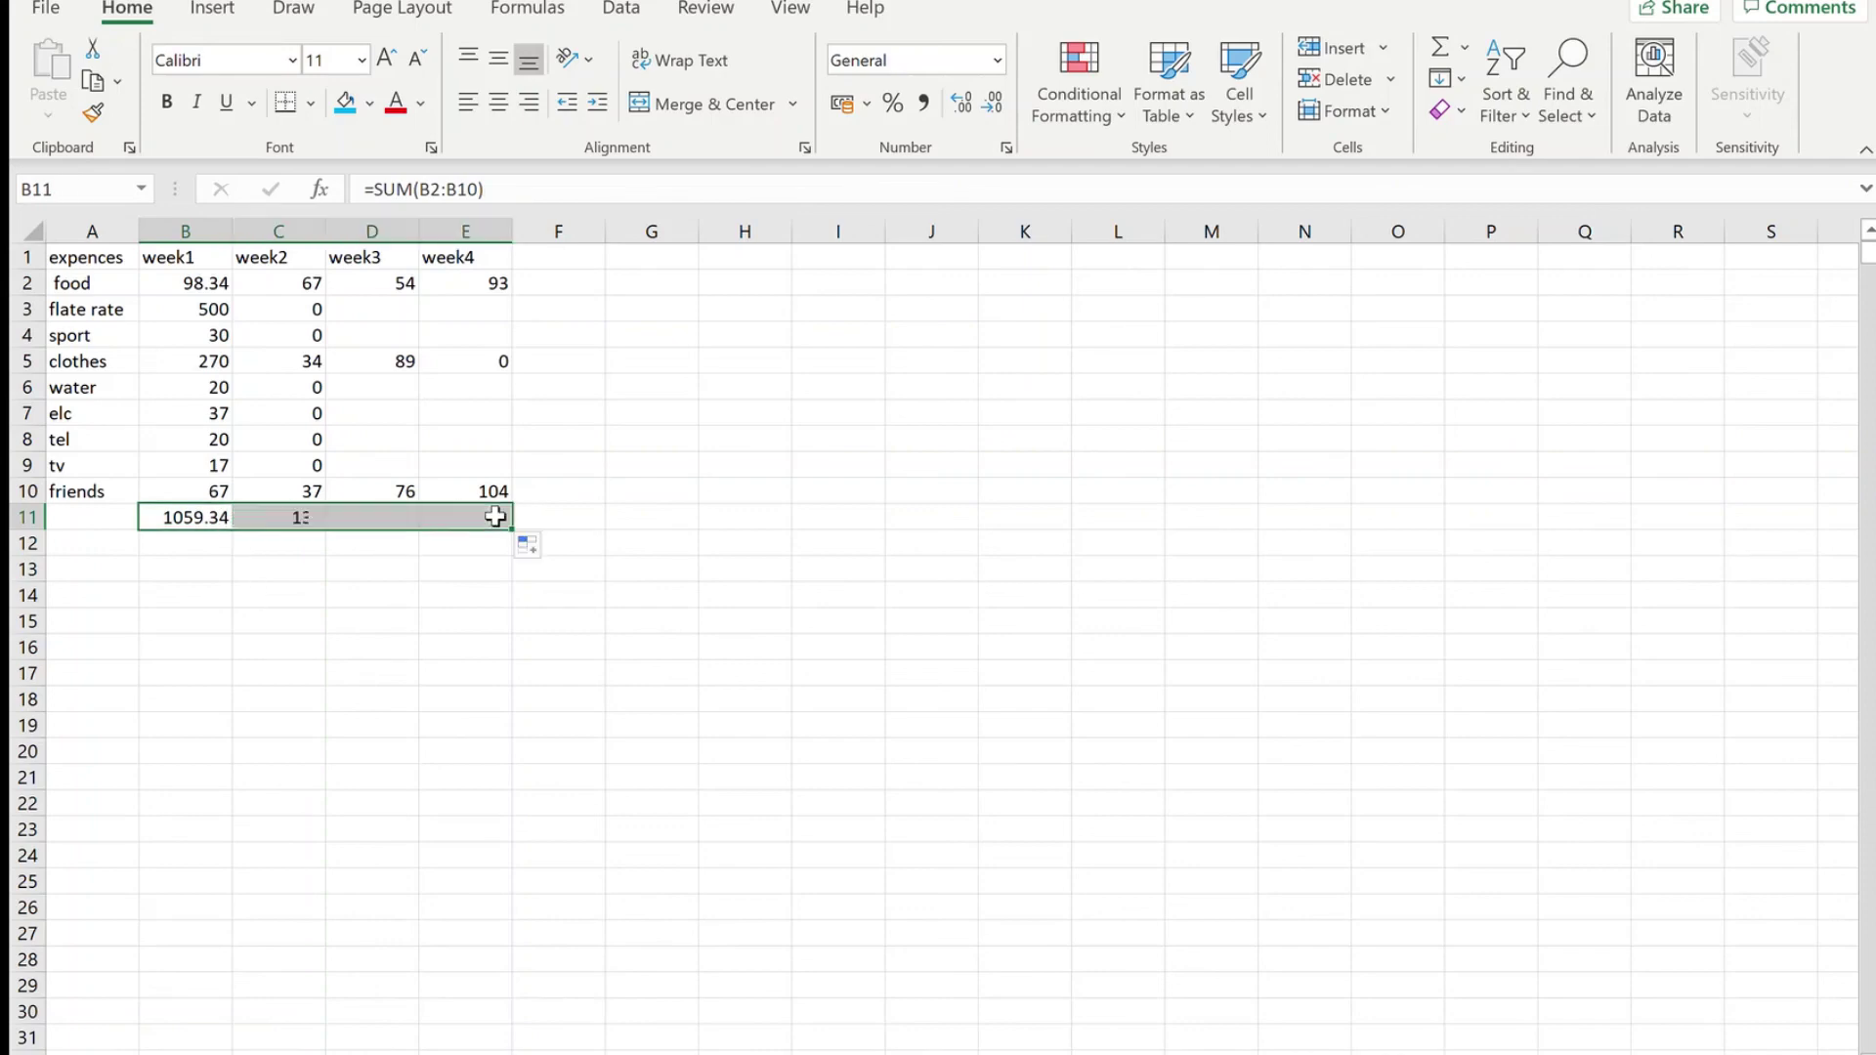